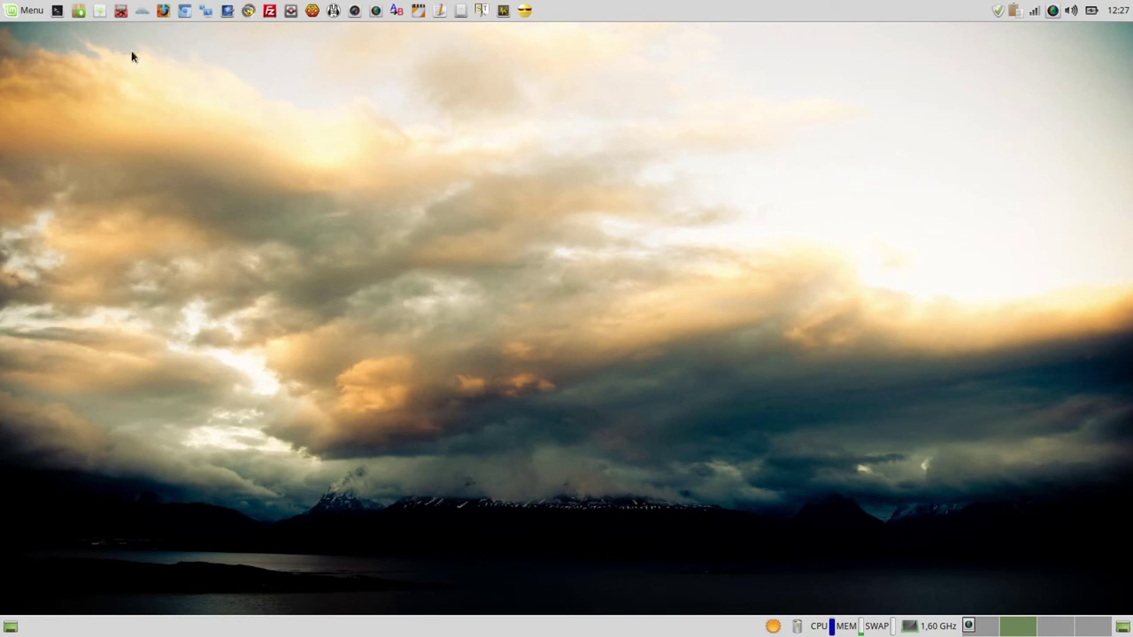
- Install digiKam from a terminal with "sudo apt-get install digikam", entering the sudo password, and exit the terminal
{"action": "left_click", "coordinate": [57, 10]}
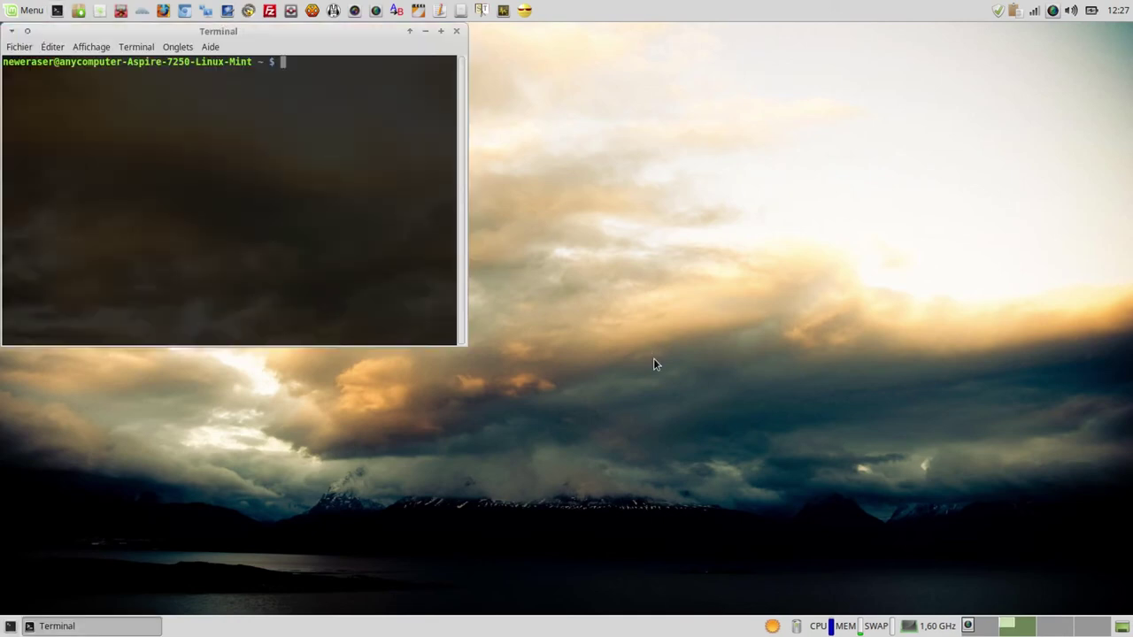
{"action": "type", "text": "sudo apt-get install d"}
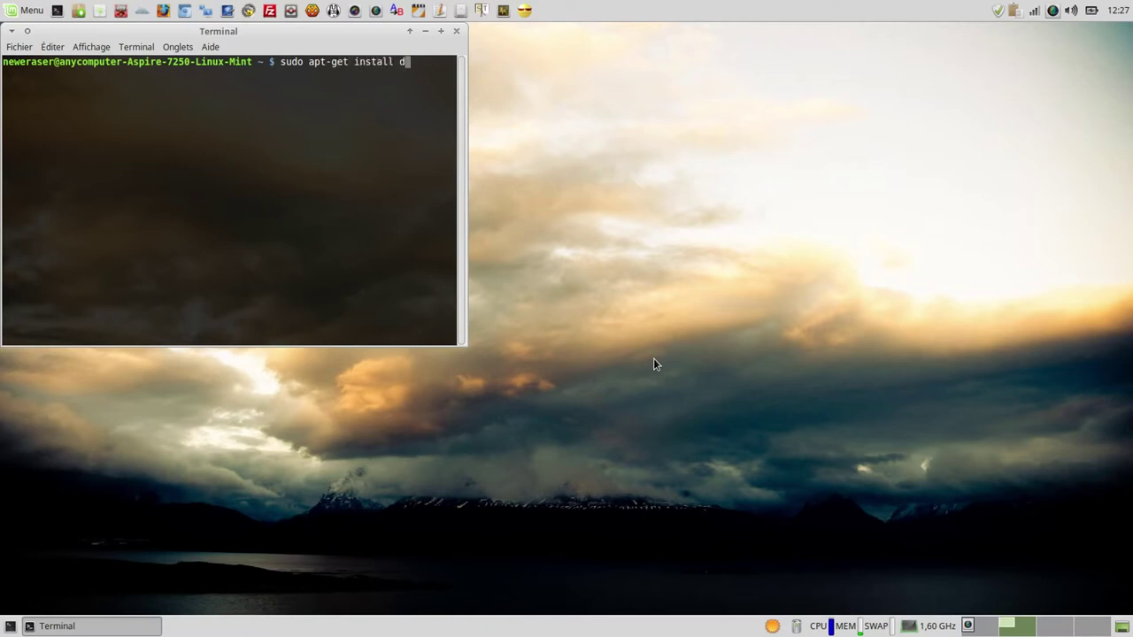
{"action": "type", "text": "igikam"}
{"action": "key", "text": "Return"}
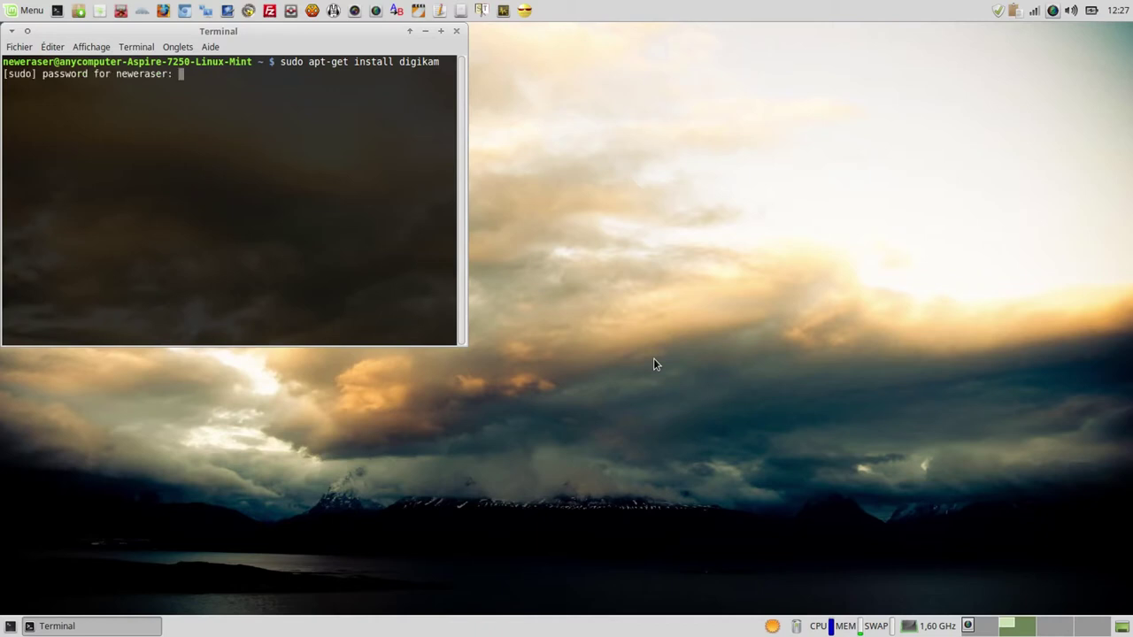
{"action": "key", "text": "Return"}
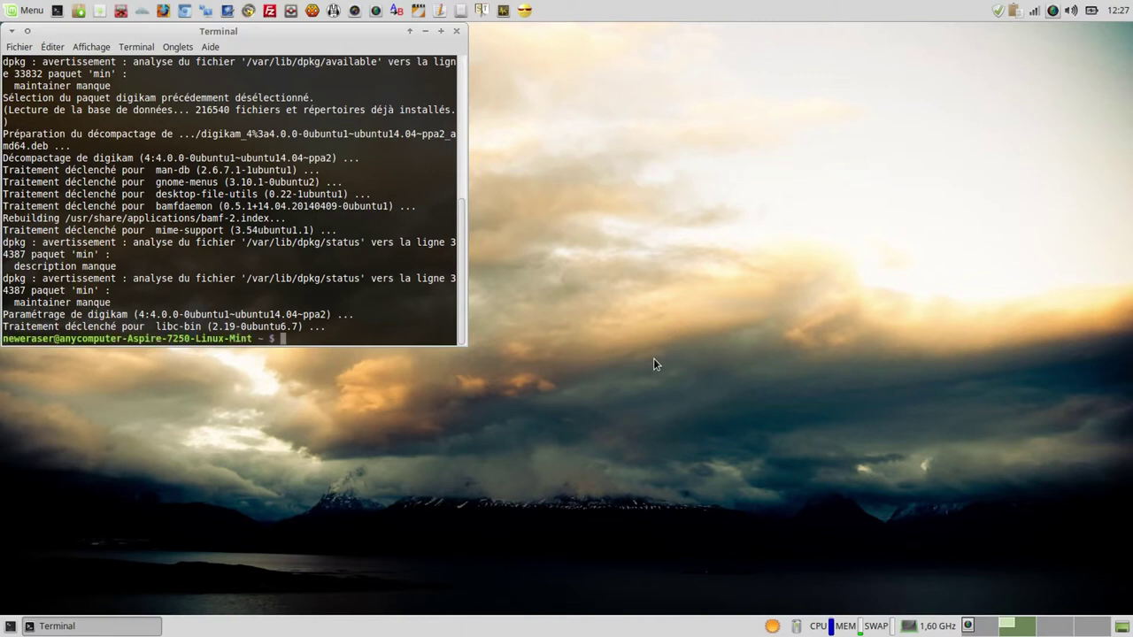
{"action": "type", "text": "exit"}
{"action": "key", "text": "Return"}
- Search the installed applications for "digi" and launch digiKam
{"action": "key", "text": "super"}
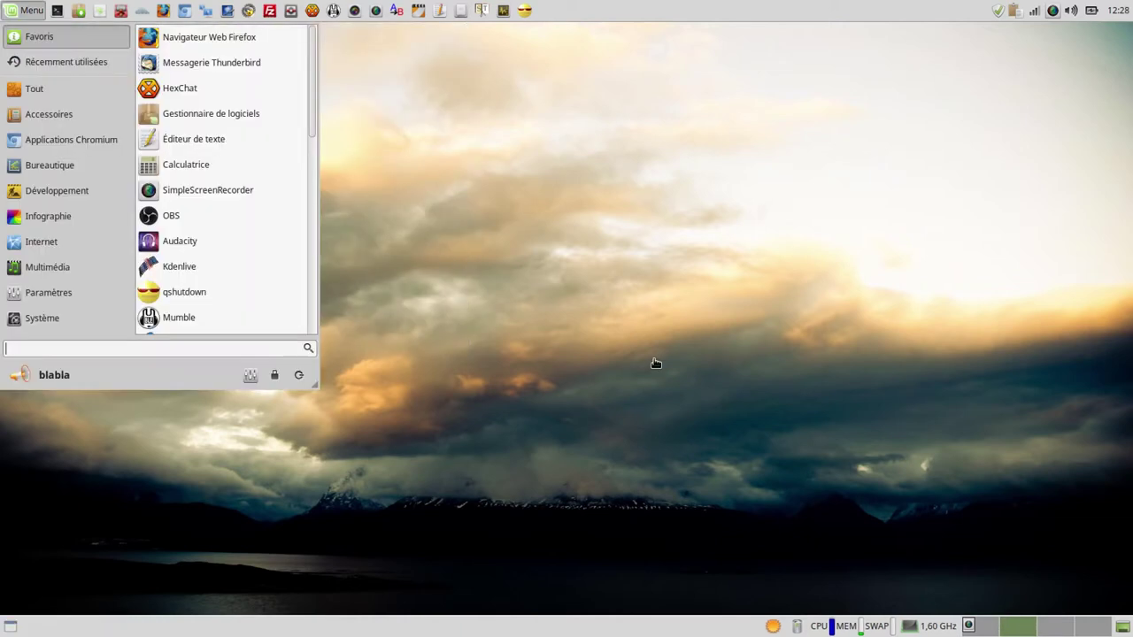
{"action": "type", "text": "digi"}
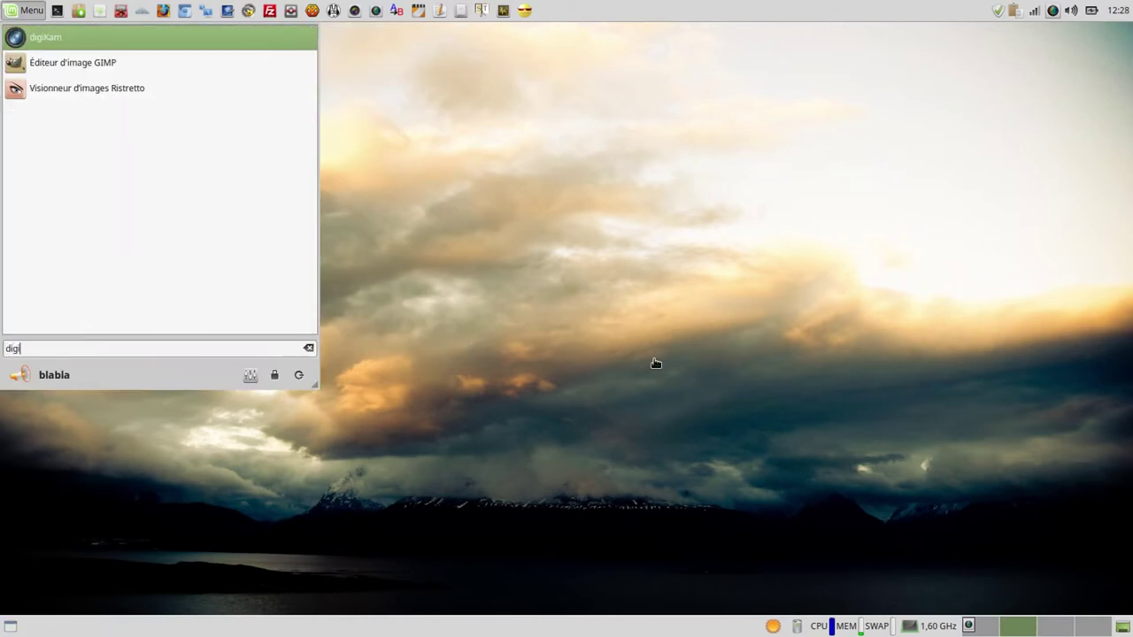
{"action": "key", "text": "Return"}
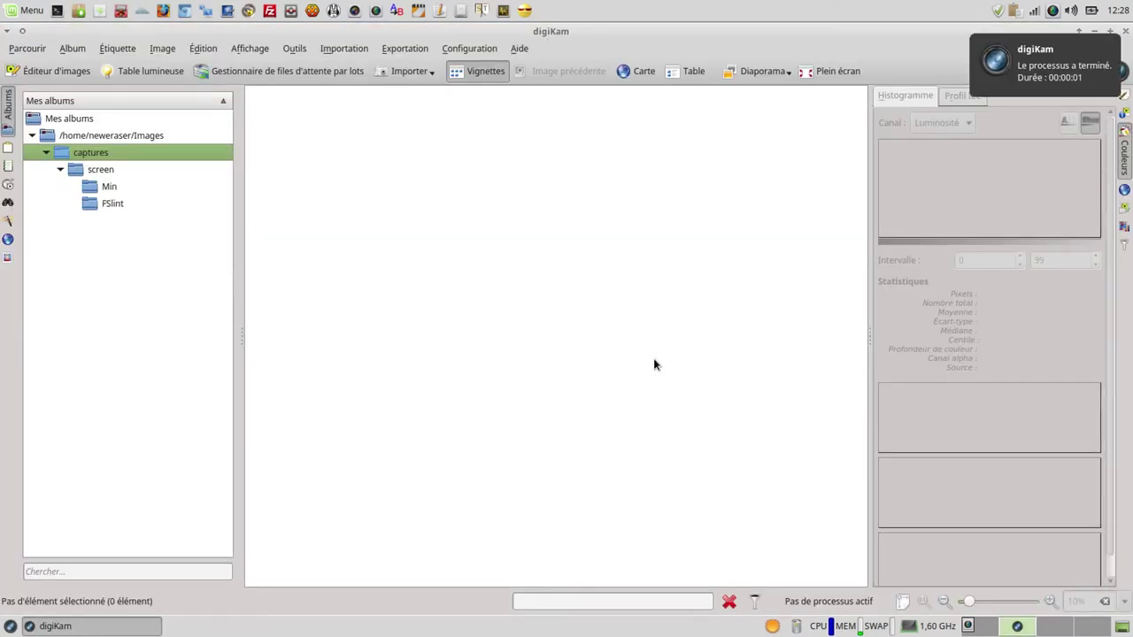
- On the next workspace, open the file manager and create a folder named "digikam" inside the Images folder
{"action": "left_click", "coordinate": [1049, 630]}
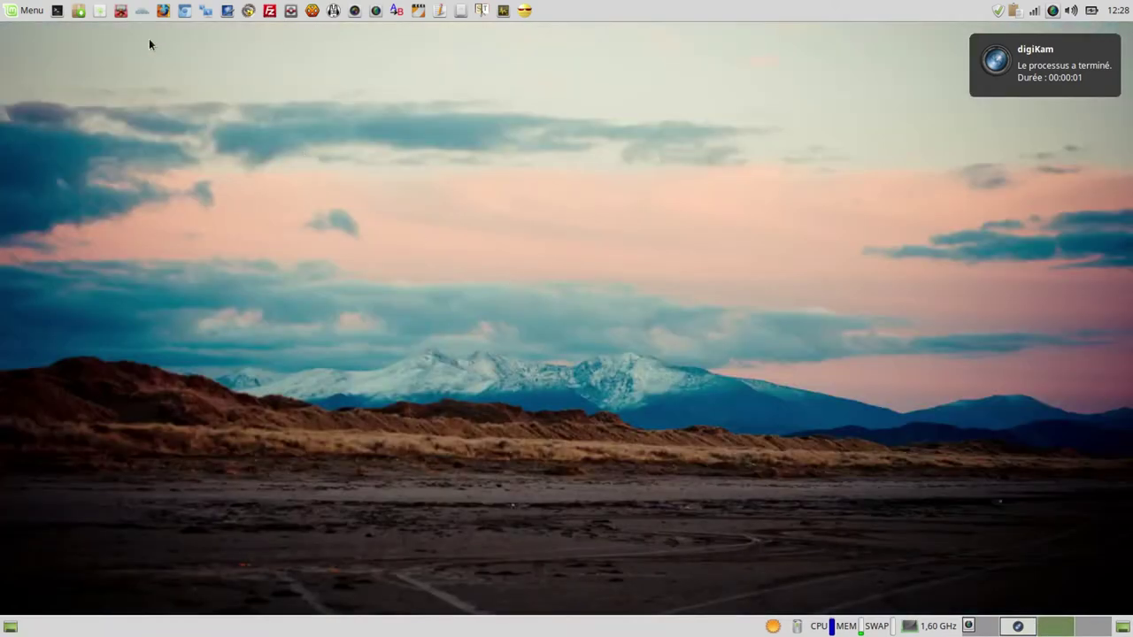
{"action": "left_click", "coordinate": [121, 10]}
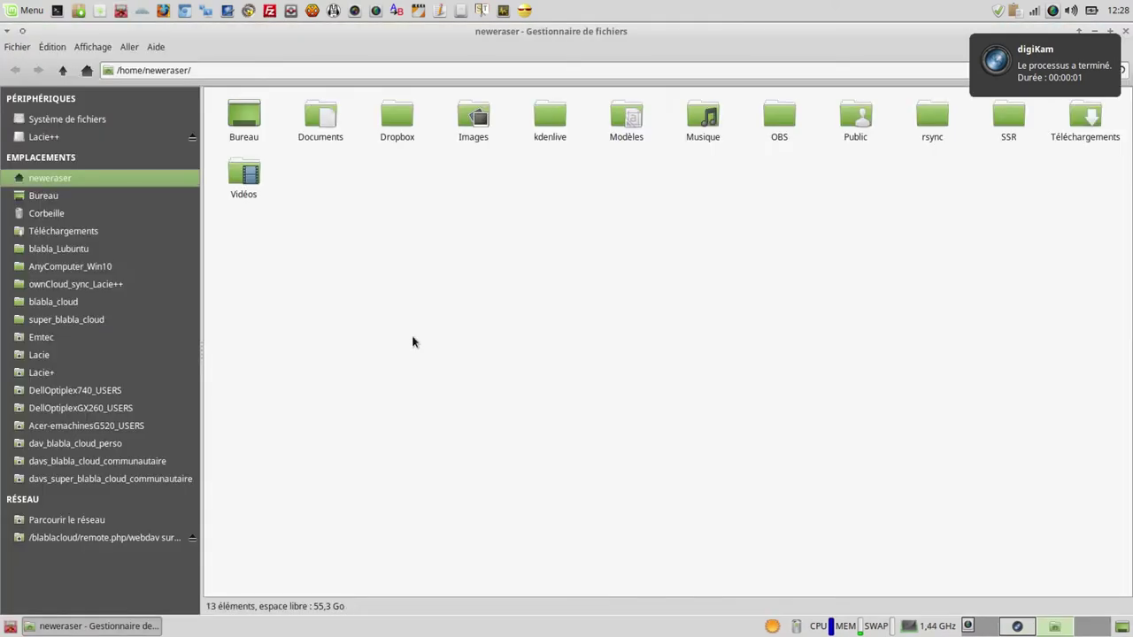
{"action": "double_click", "coordinate": [475, 118]}
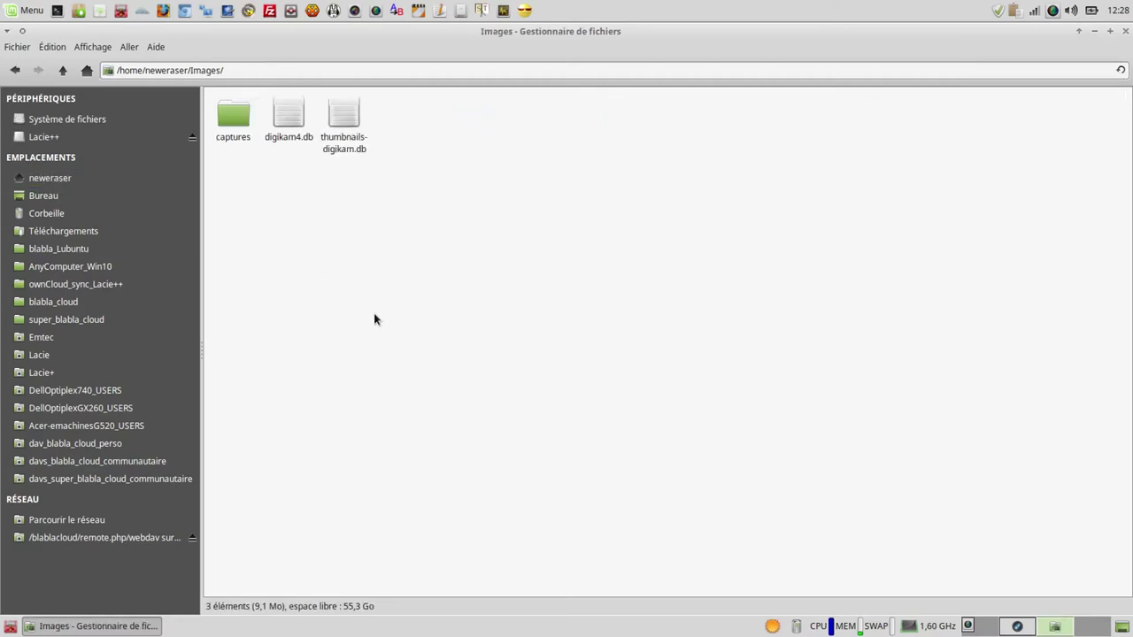
{"action": "right_click", "coordinate": [404, 293]}
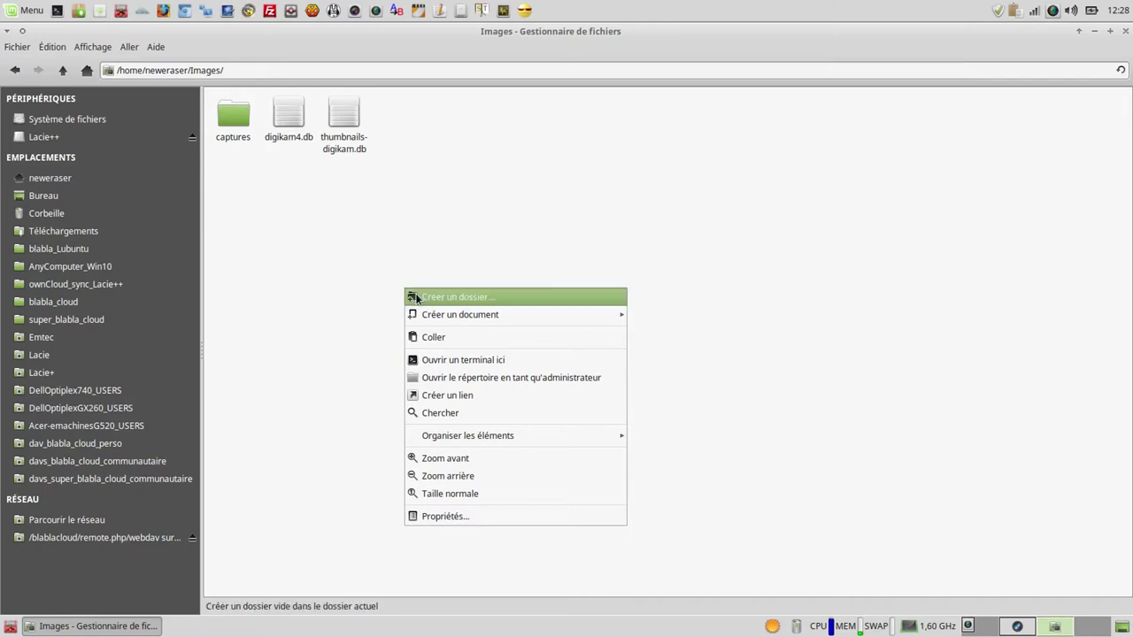
{"action": "left_click", "coordinate": [416, 299]}
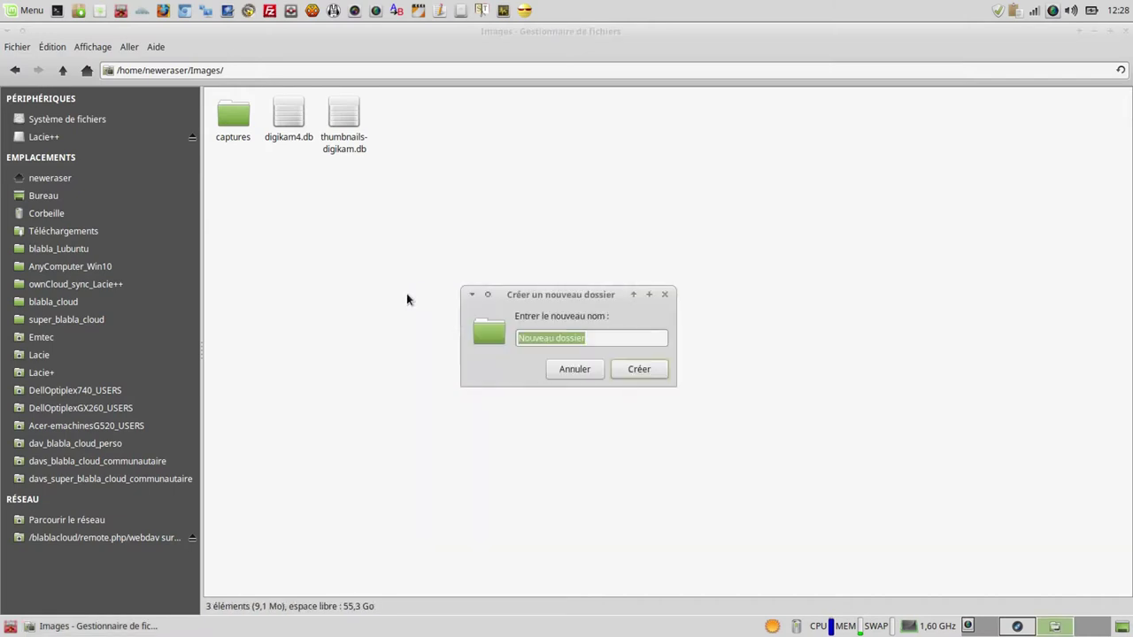
{"action": "type", "text": "digika"}
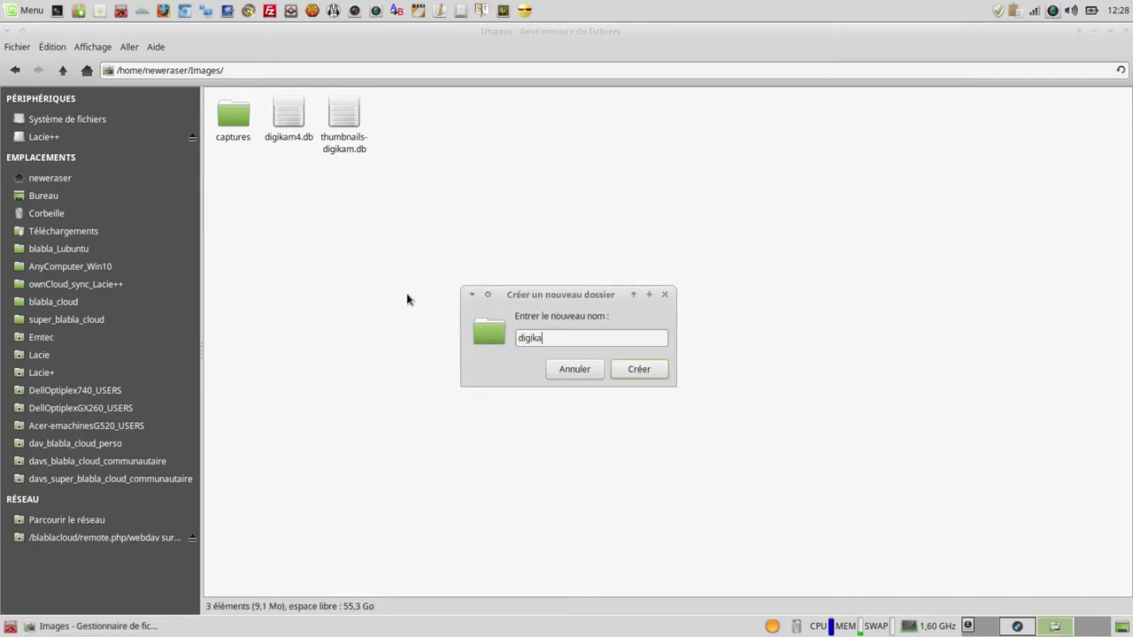
{"action": "type", "text": "m"}
{"action": "key", "text": "Return"}
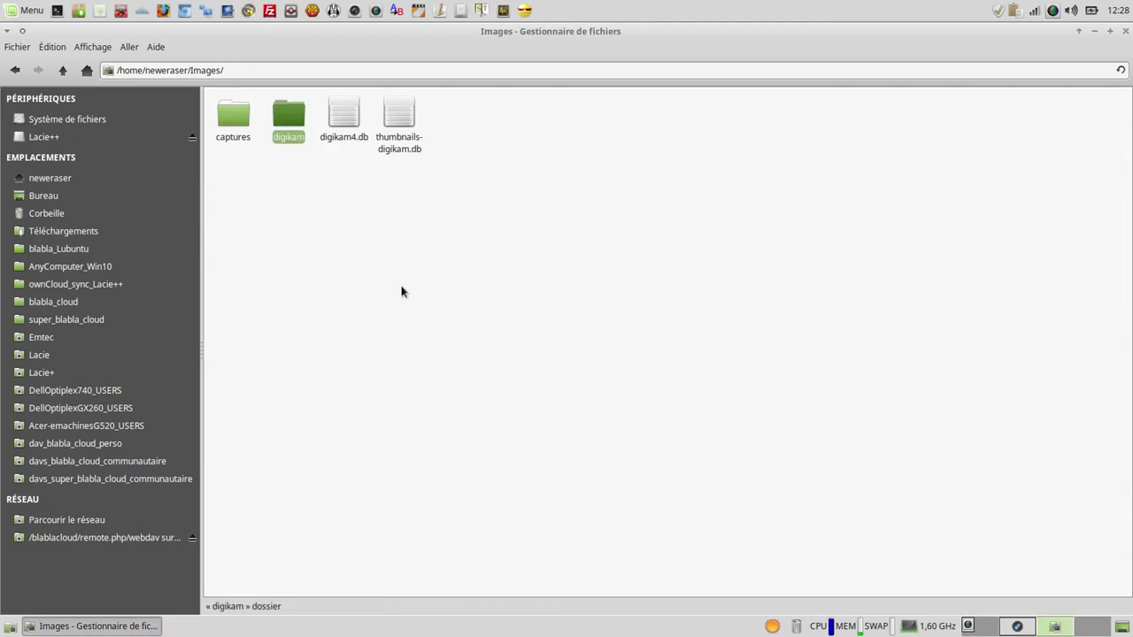
- Transfer the eight image files in the first row of captures/screen into the digikam folder under Images
{"action": "double_click", "coordinate": [239, 128]}
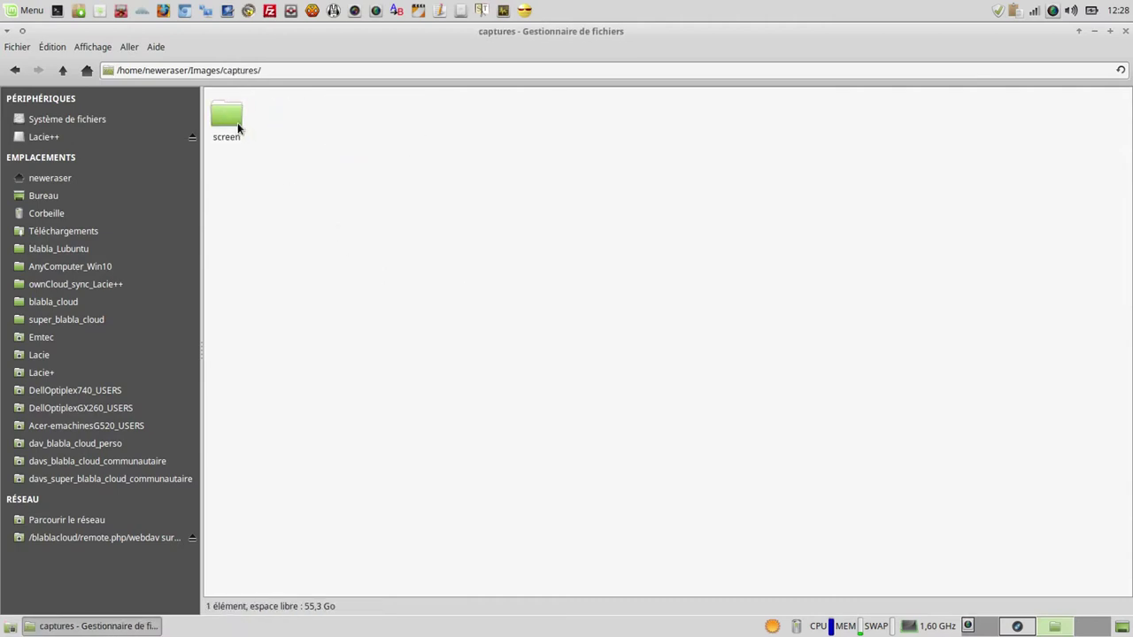
{"action": "double_click", "coordinate": [237, 128]}
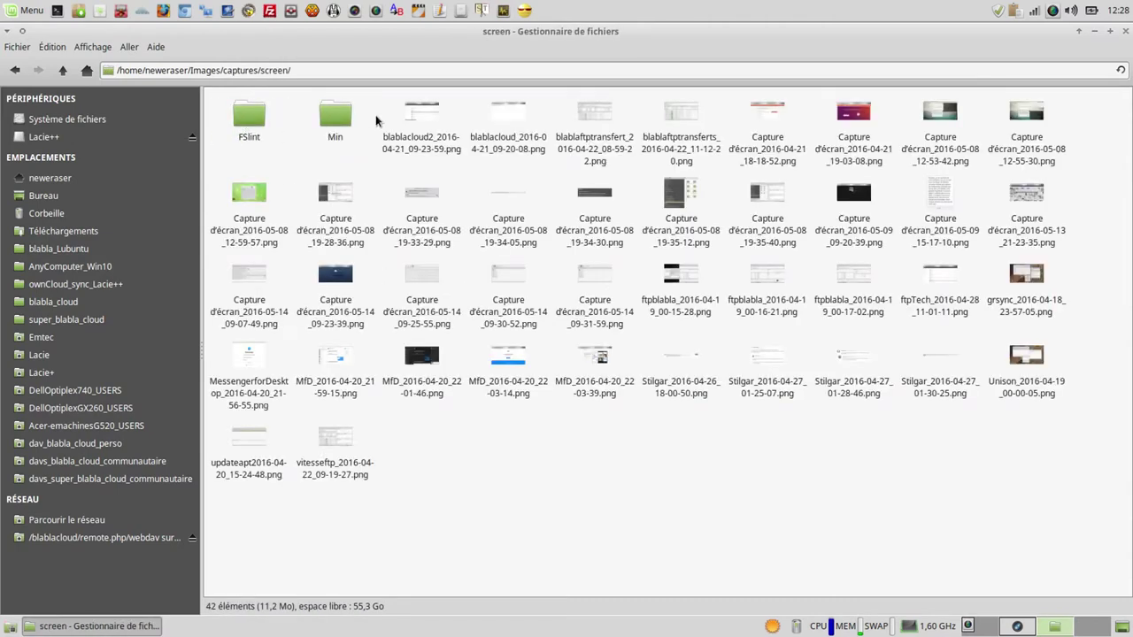
{"action": "left_click_drag", "start_coordinate": [375, 116], "coordinate": [1032, 115]}
{"action": "right_click", "coordinate": [1032, 115]}
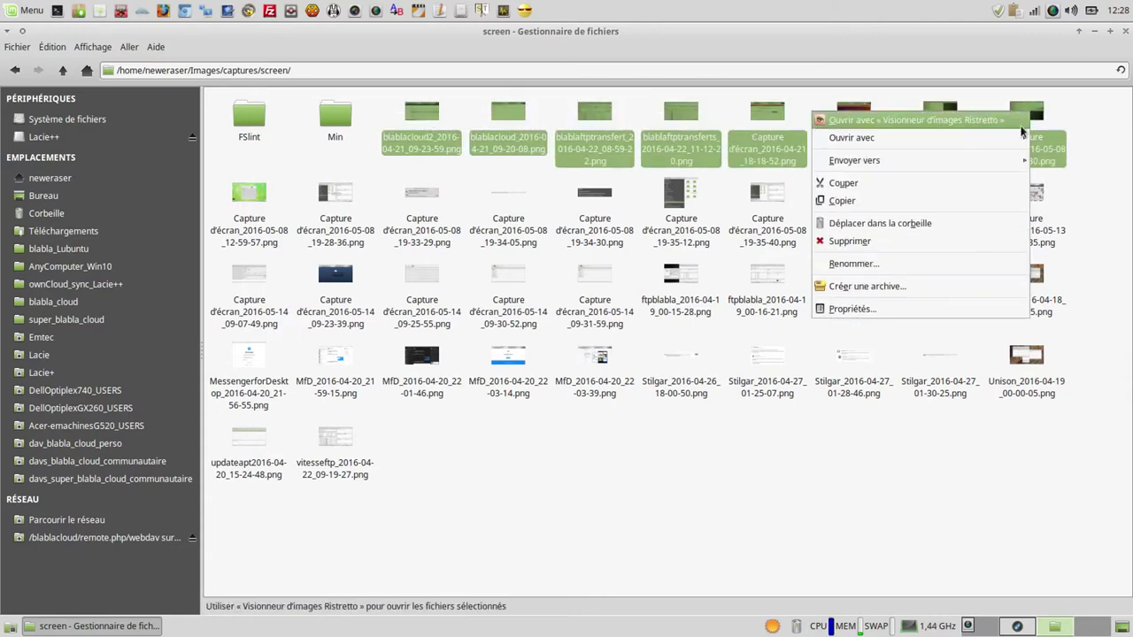
{"action": "left_click", "coordinate": [942, 178]}
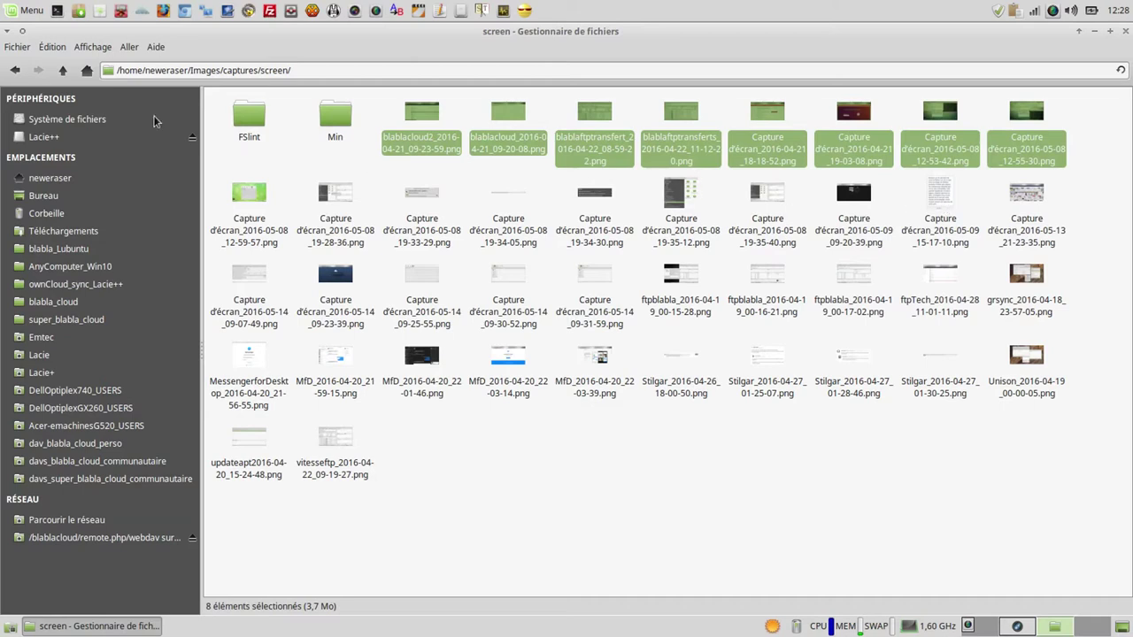
{"action": "left_click", "coordinate": [15, 71]}
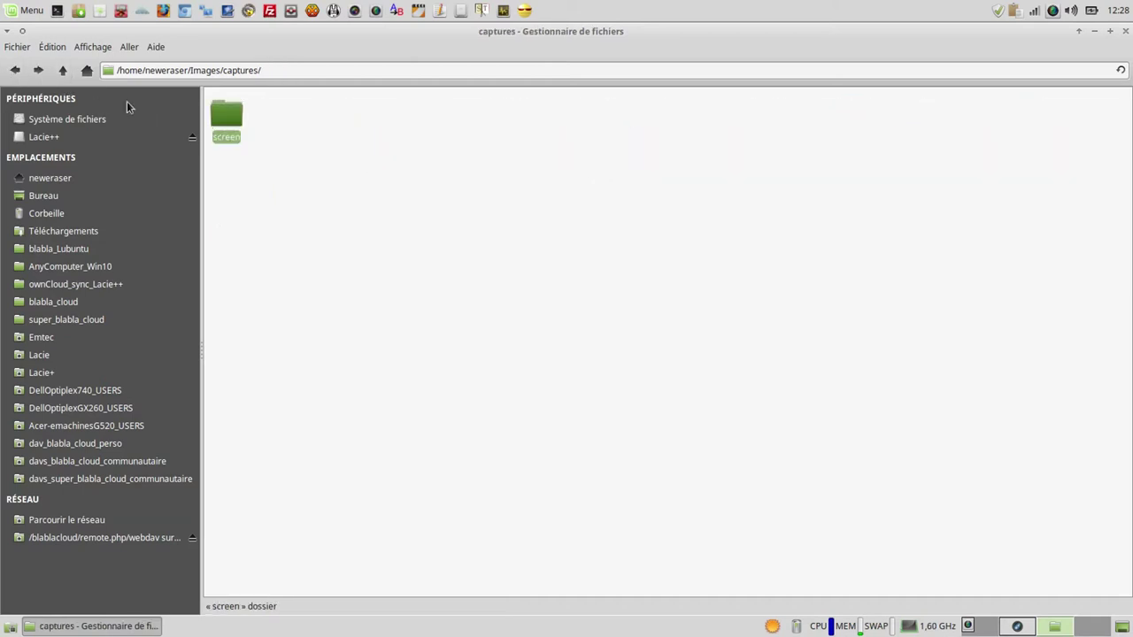
{"action": "left_click", "coordinate": [15, 70]}
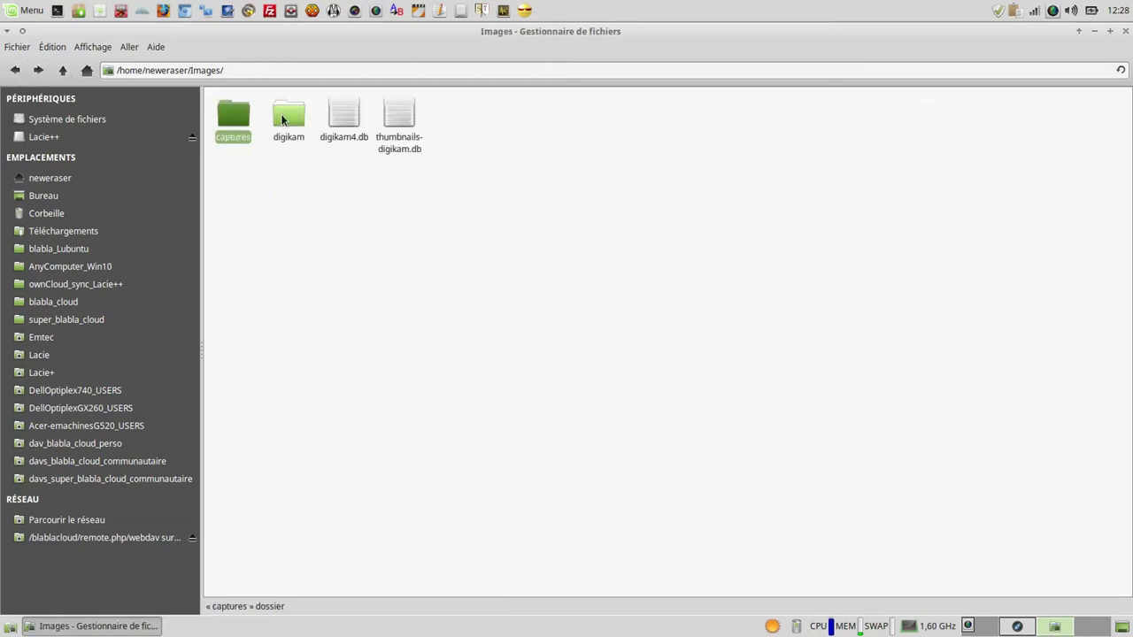
{"action": "double_click", "coordinate": [285, 119]}
{"action": "right_click", "coordinate": [308, 190]}
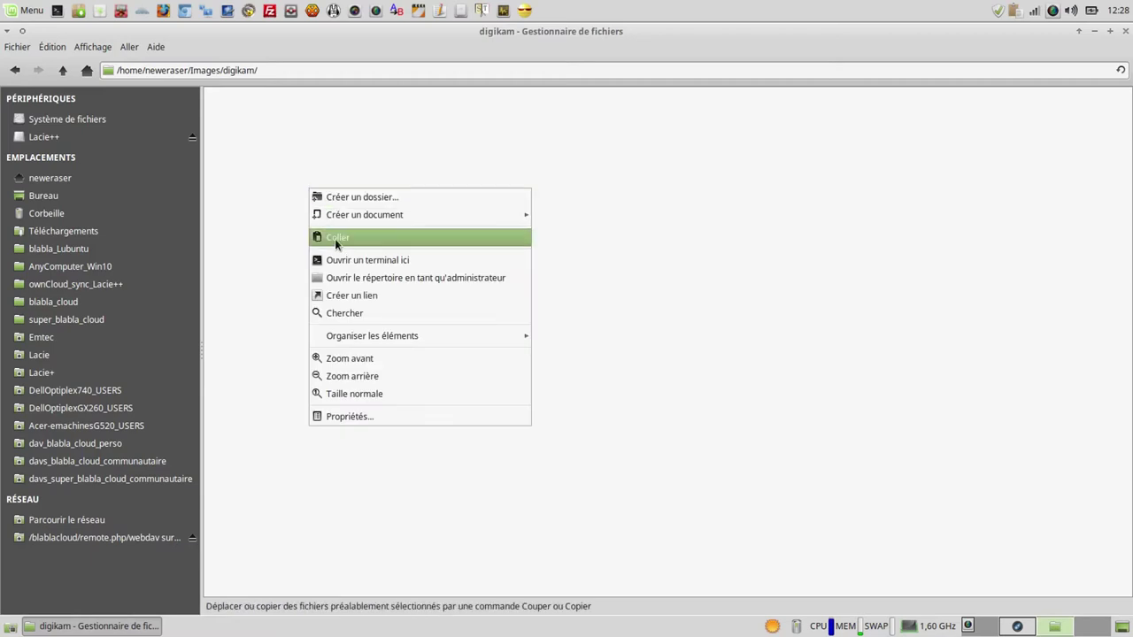
{"action": "left_click", "coordinate": [336, 237]}
{"action": "left_click", "coordinate": [485, 275]}
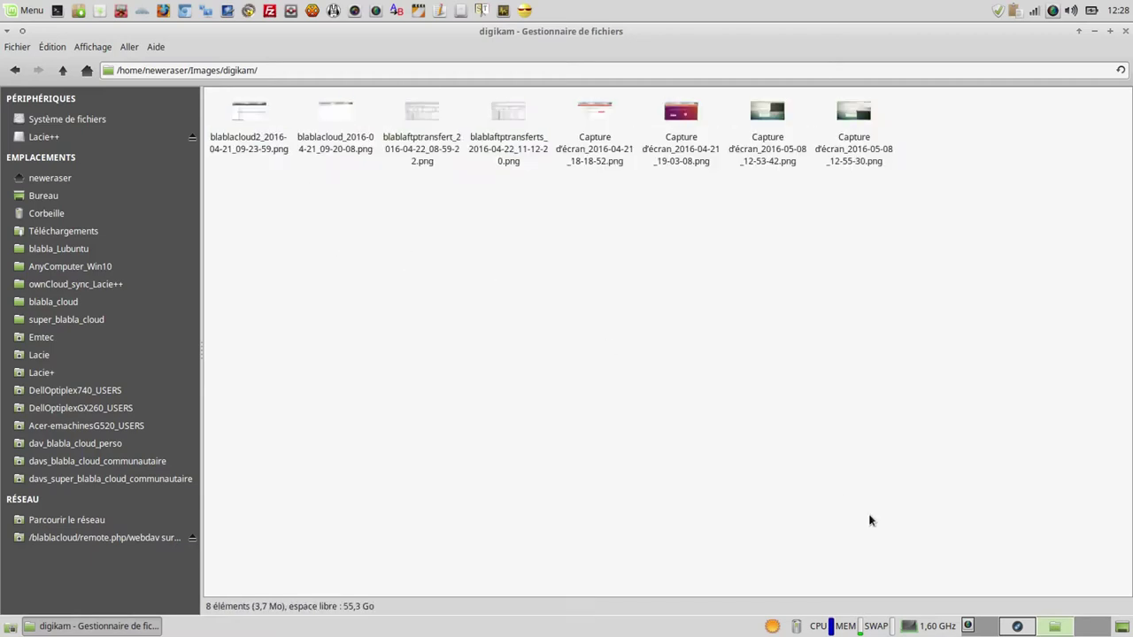
- Switch back to digiKam and examine its about information, including the authors, acknowledgements and translation details
{"action": "left_click", "coordinate": [1017, 627]}
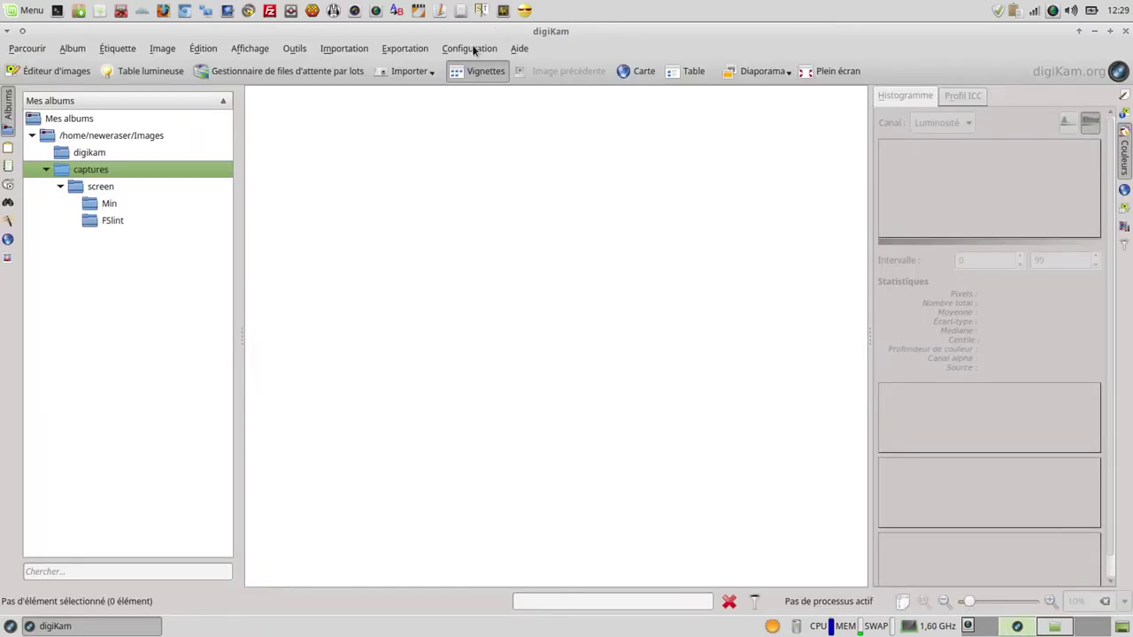
{"action": "left_click", "coordinate": [517, 49]}
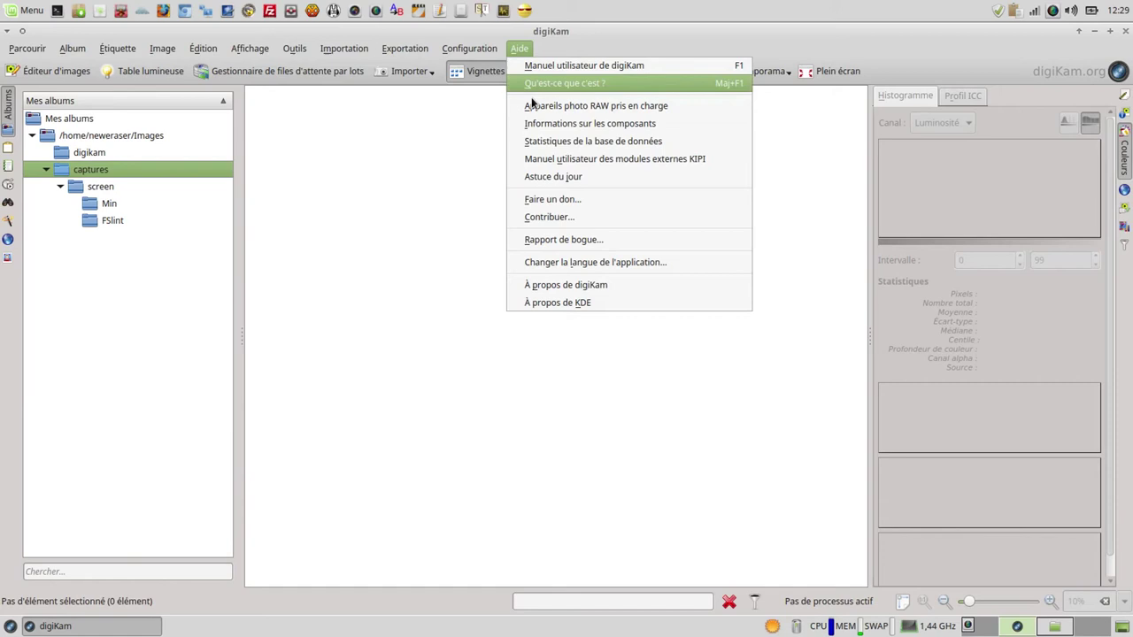
{"action": "left_click", "coordinate": [561, 285]}
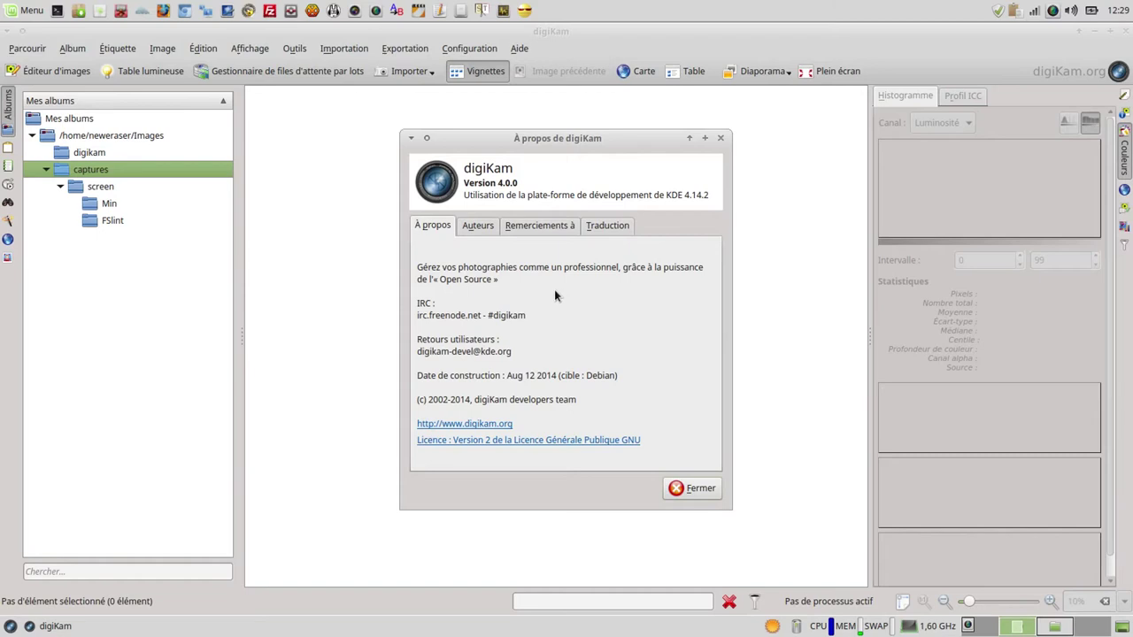
{"action": "left_click", "coordinate": [477, 226]}
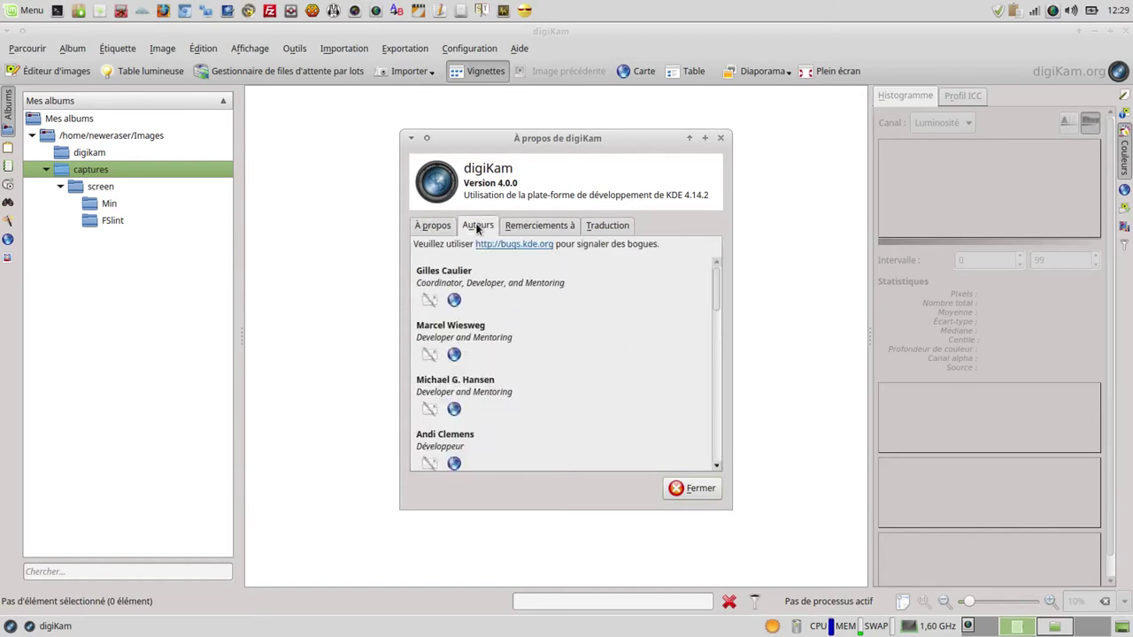
{"action": "left_click", "coordinate": [541, 226]}
{"action": "left_click", "coordinate": [603, 225]}
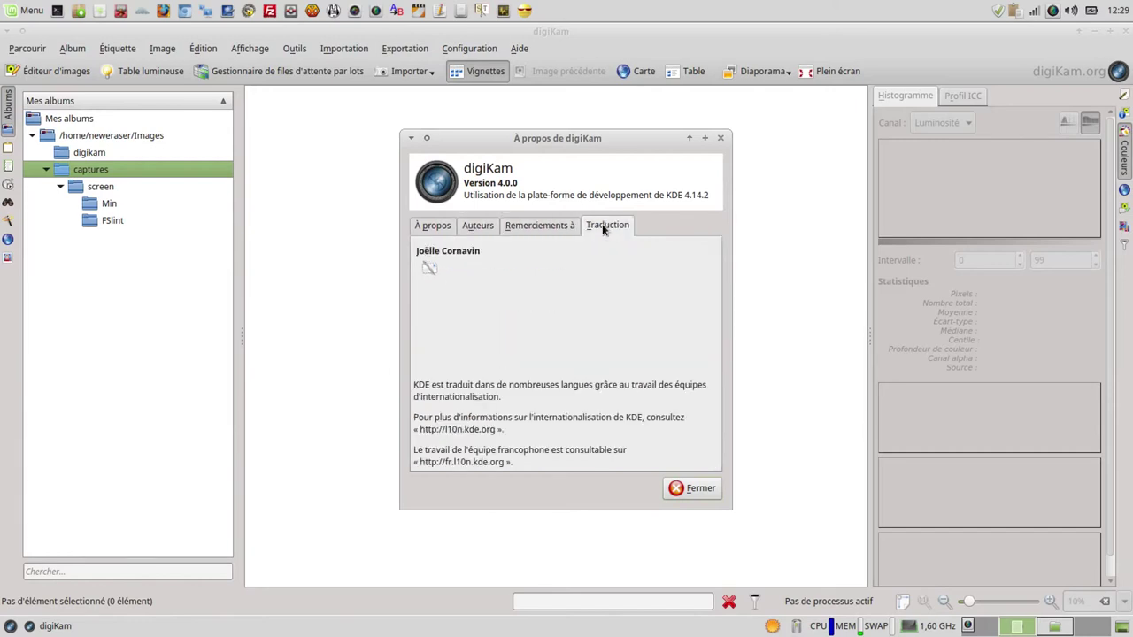
{"action": "left_click", "coordinate": [695, 489]}
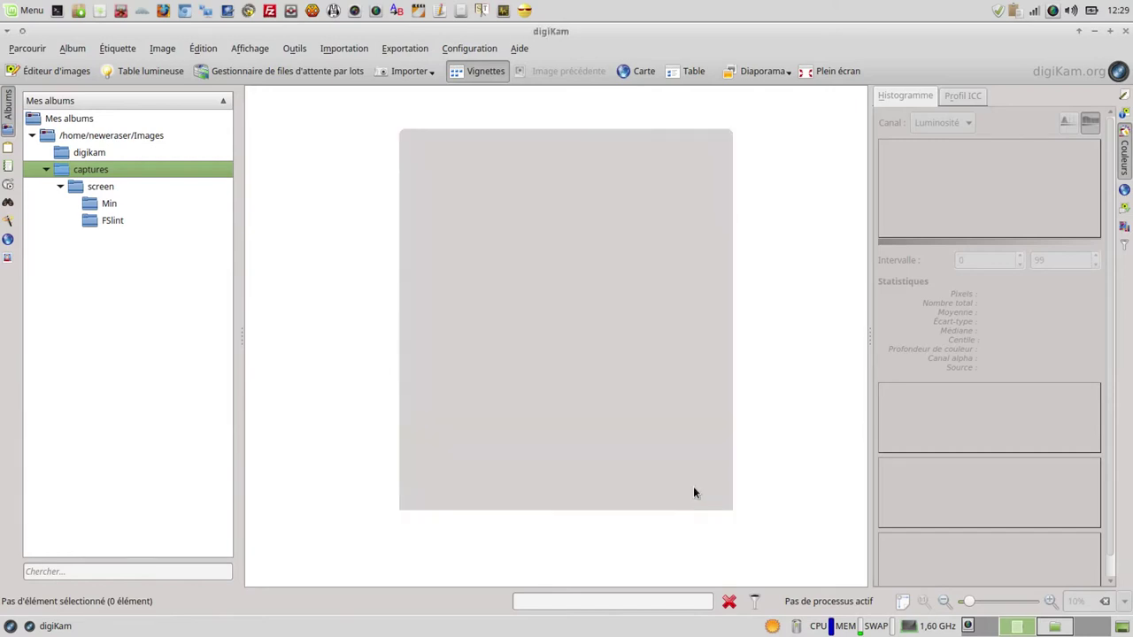
- Examine digiKam's database and collections settings, including the folder chooser for adding a local collection, without adding one
{"action": "left_click", "coordinate": [470, 48]}
{"action": "left_click", "coordinate": [477, 231]}
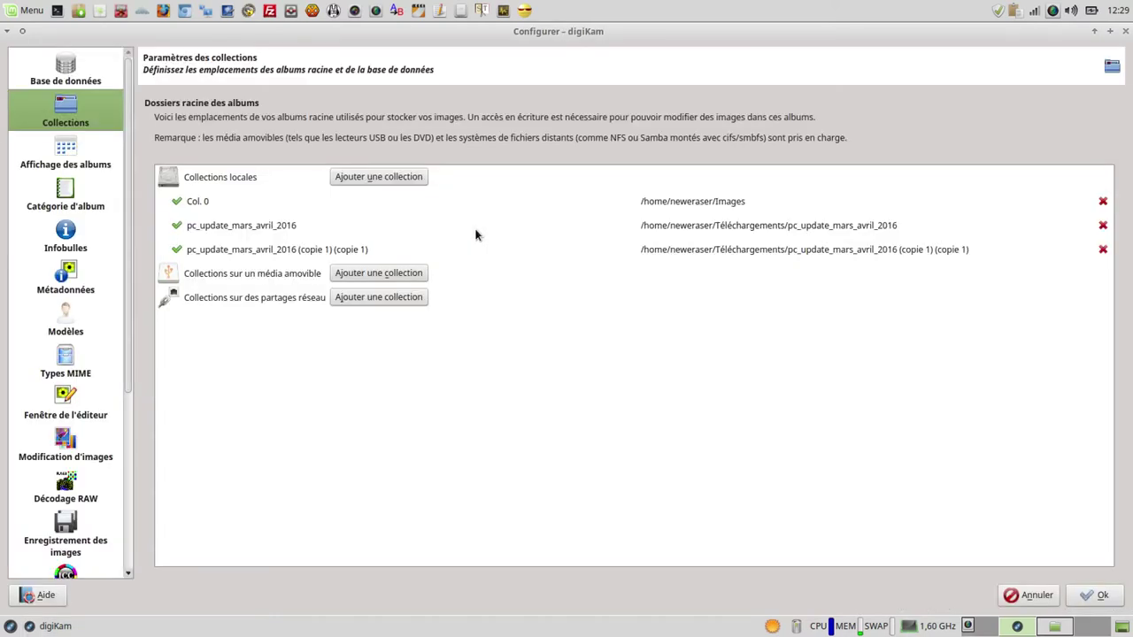
{"action": "left_click", "coordinate": [90, 65]}
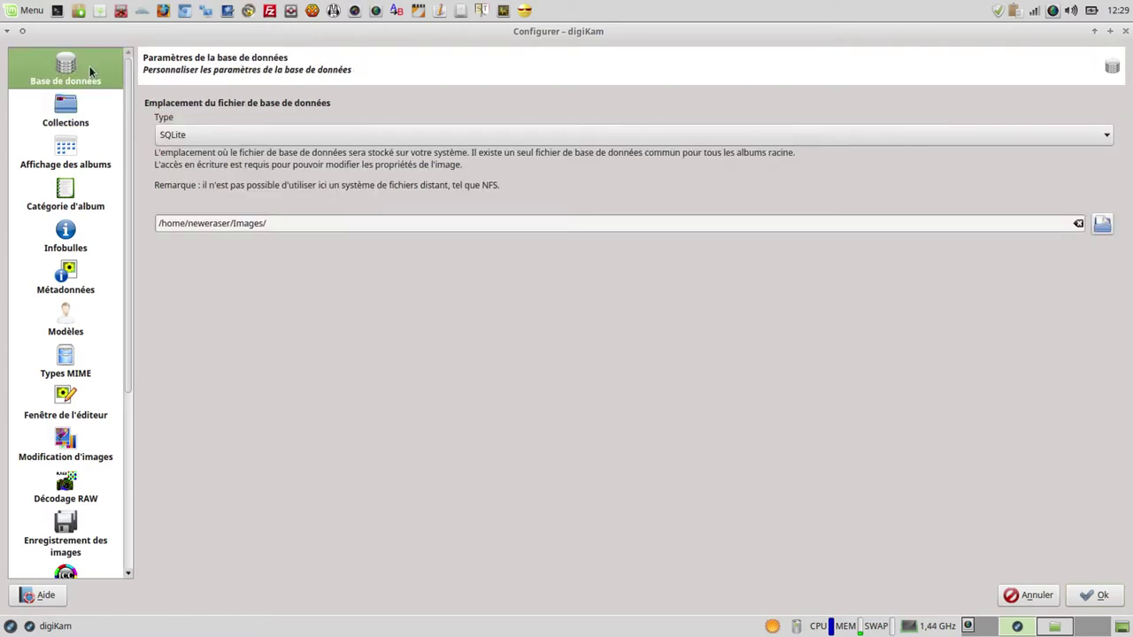
{"action": "left_click", "coordinate": [59, 109]}
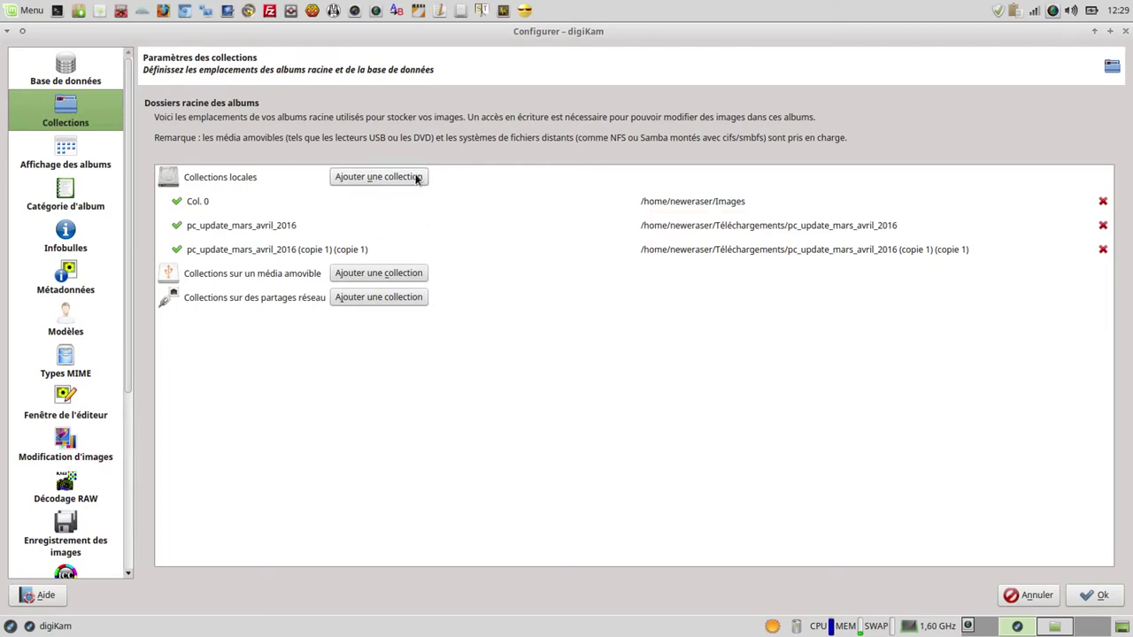
{"action": "left_click", "coordinate": [415, 175]}
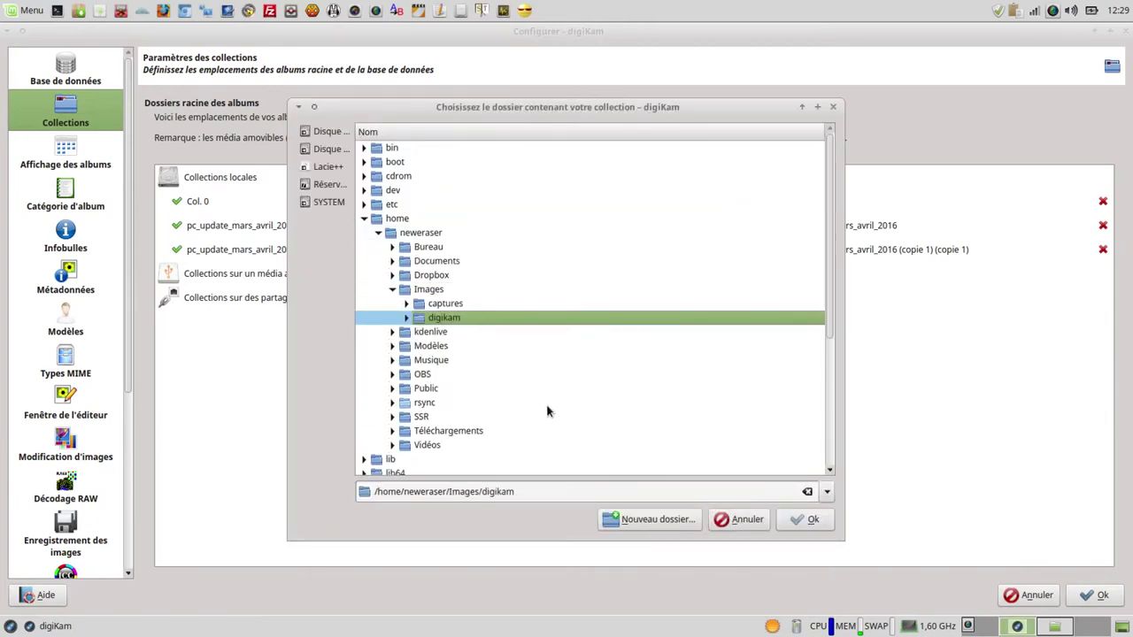
{"action": "left_click", "coordinate": [725, 519]}
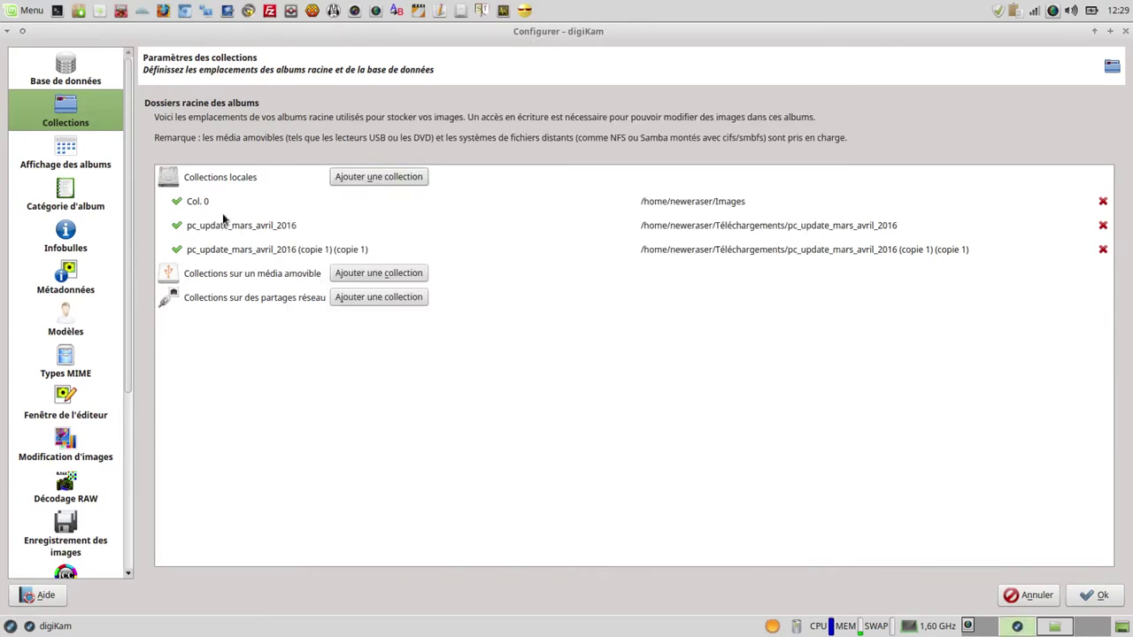
- Examine the album display, album category and tooltip settings, including the tooltip options for icon, album and import items
{"action": "left_click", "coordinate": [70, 155]}
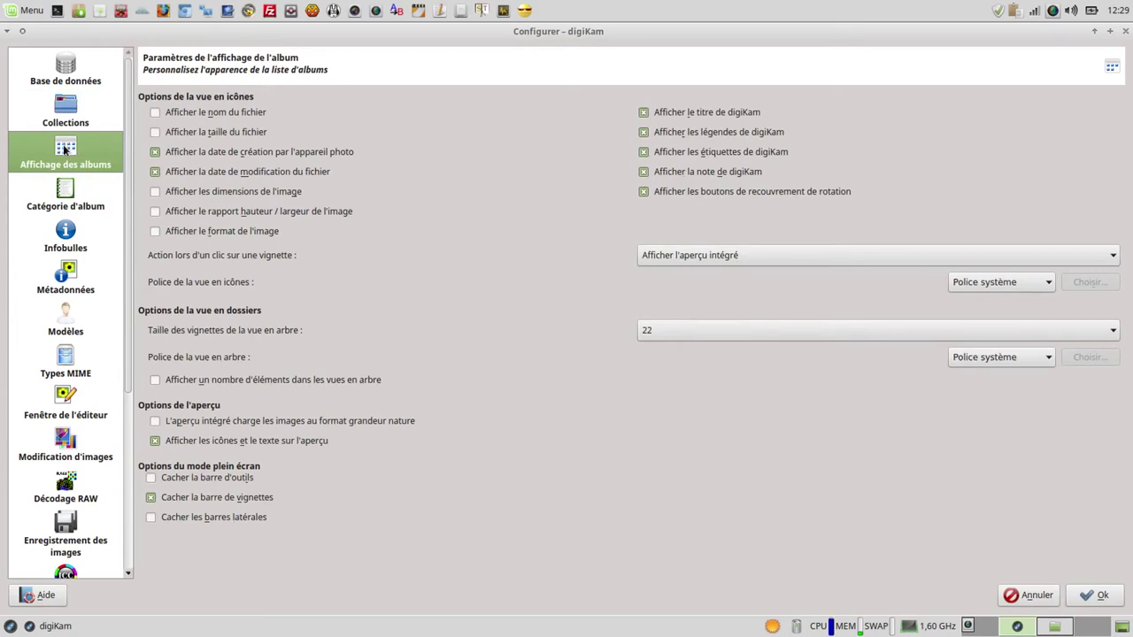
{"action": "left_click", "coordinate": [65, 194]}
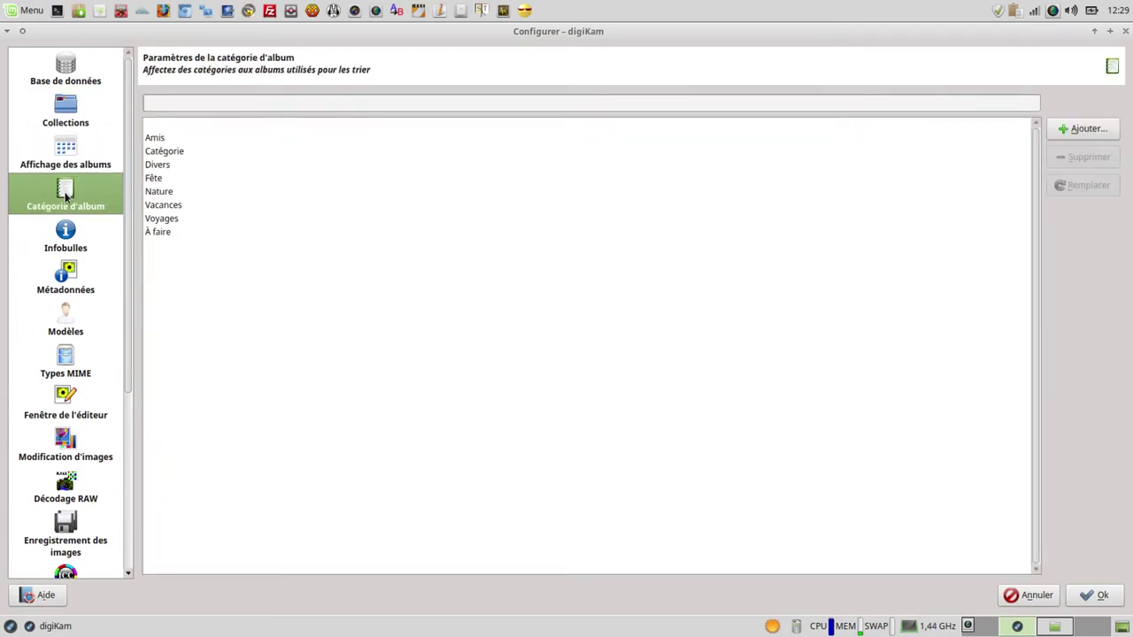
{"action": "left_click", "coordinate": [70, 239]}
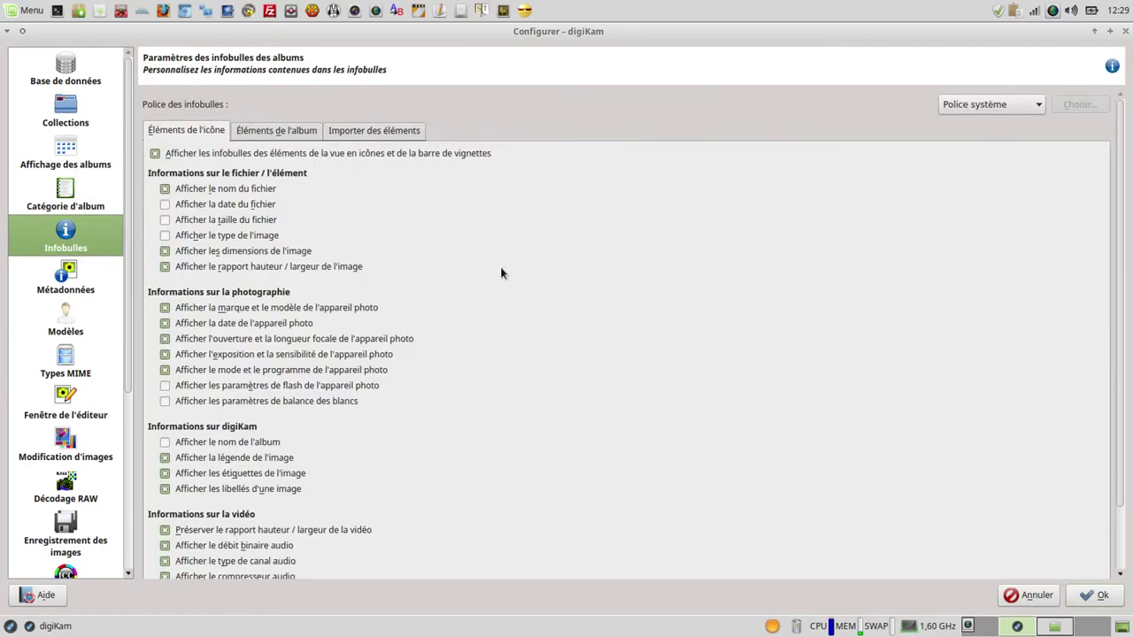
{"action": "scroll", "coordinate": [529, 284], "scroll_direction": "down", "scroll_amount": 3}
{"action": "scroll", "coordinate": [529, 285], "scroll_direction": "up", "scroll_amount": 3}
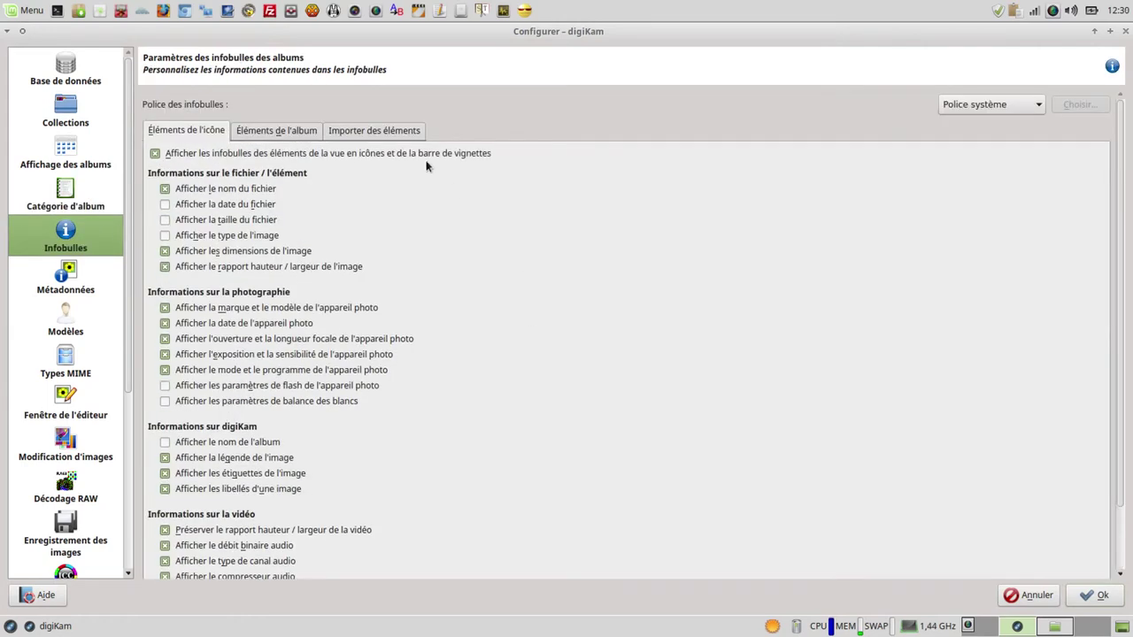
{"action": "left_click", "coordinate": [316, 131]}
{"action": "scroll", "coordinate": [483, 281], "scroll_direction": "down", "scroll_amount": 3}
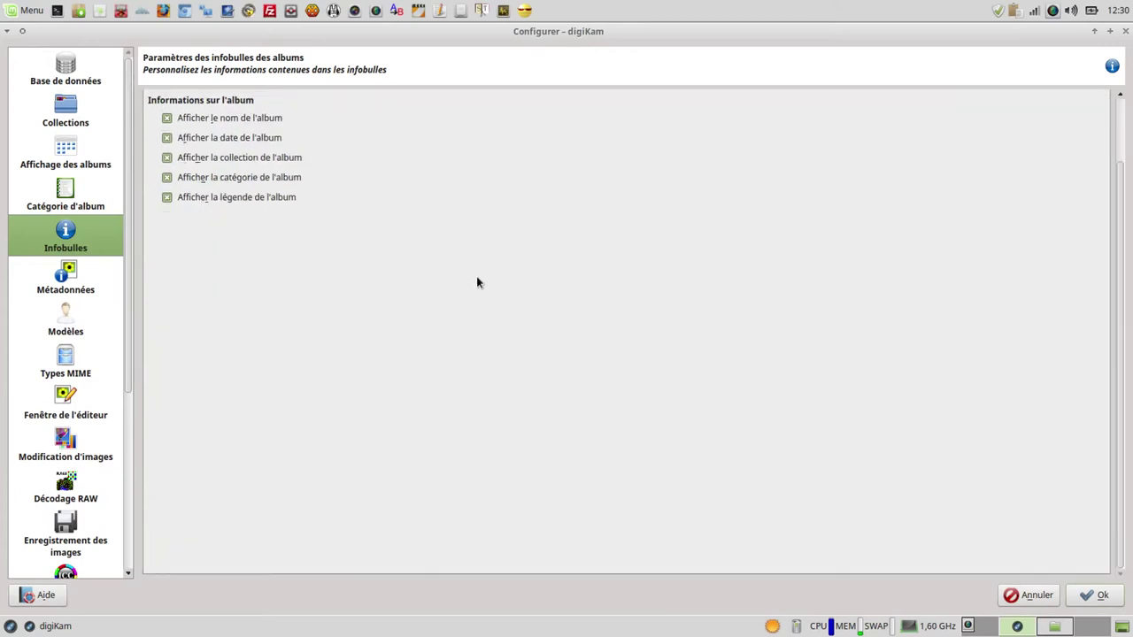
{"action": "scroll", "coordinate": [476, 276], "scroll_direction": "up", "scroll_amount": 3}
{"action": "left_click", "coordinate": [381, 131]}
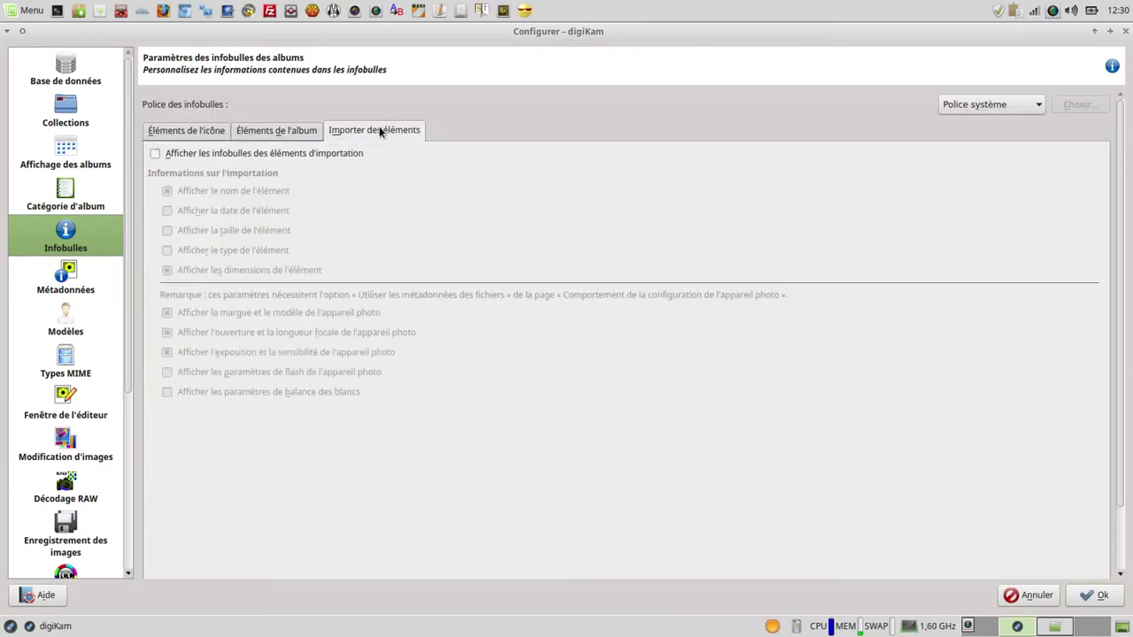
{"action": "left_click", "coordinate": [219, 129]}
- Examine the metadata settings for writing behaviour, image rotation and displayed metadata fields
{"action": "left_click", "coordinate": [76, 273]}
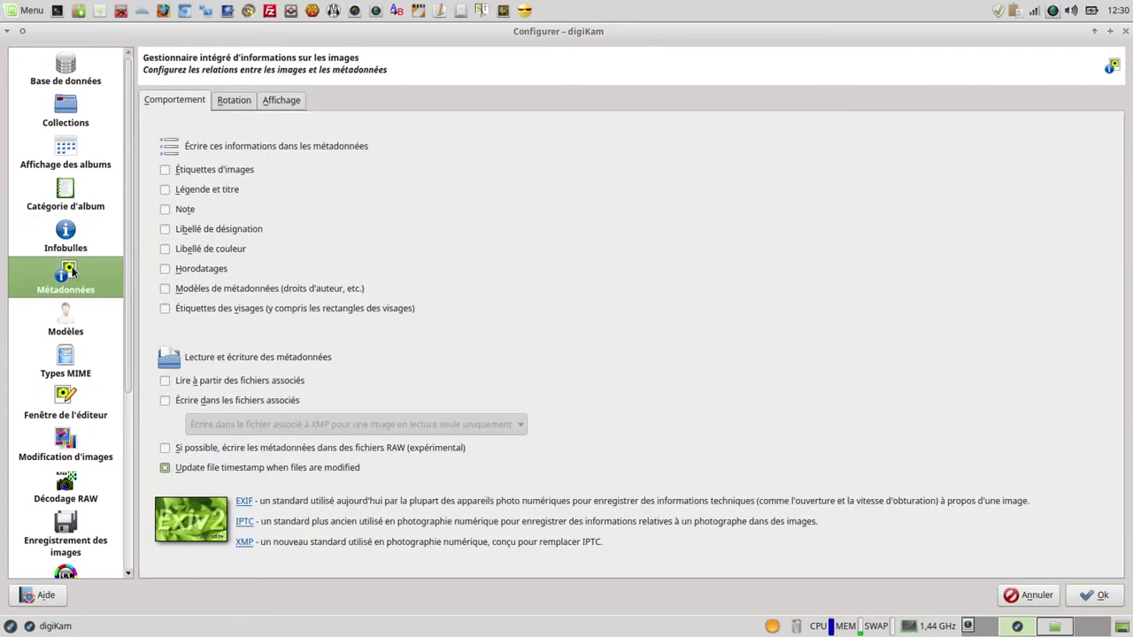
{"action": "left_click", "coordinate": [234, 104]}
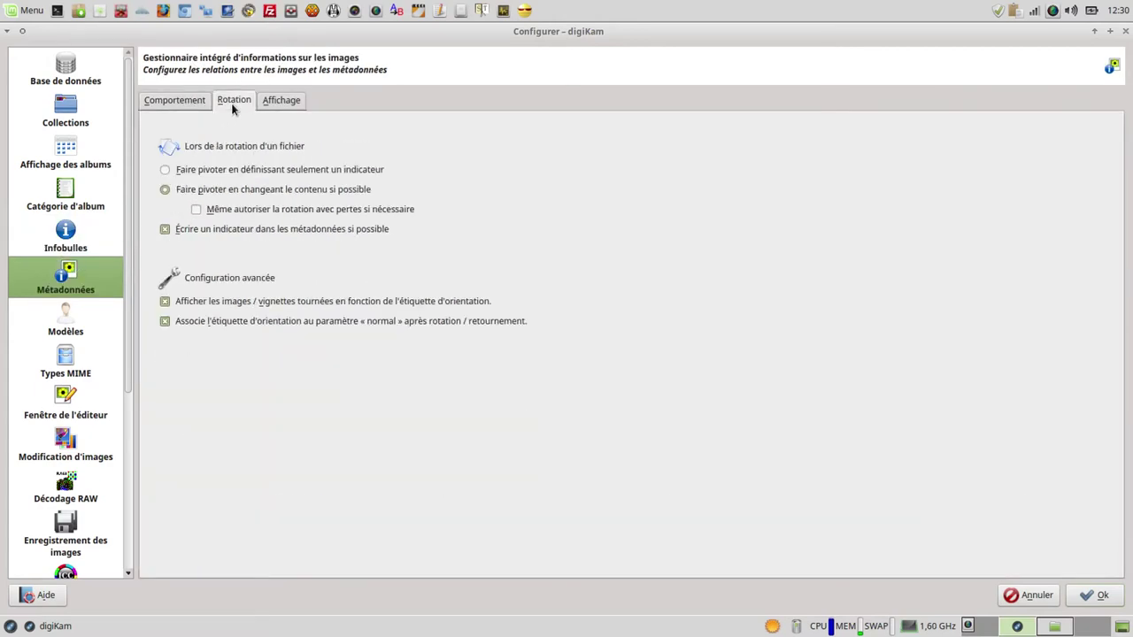
{"action": "left_click", "coordinate": [281, 101]}
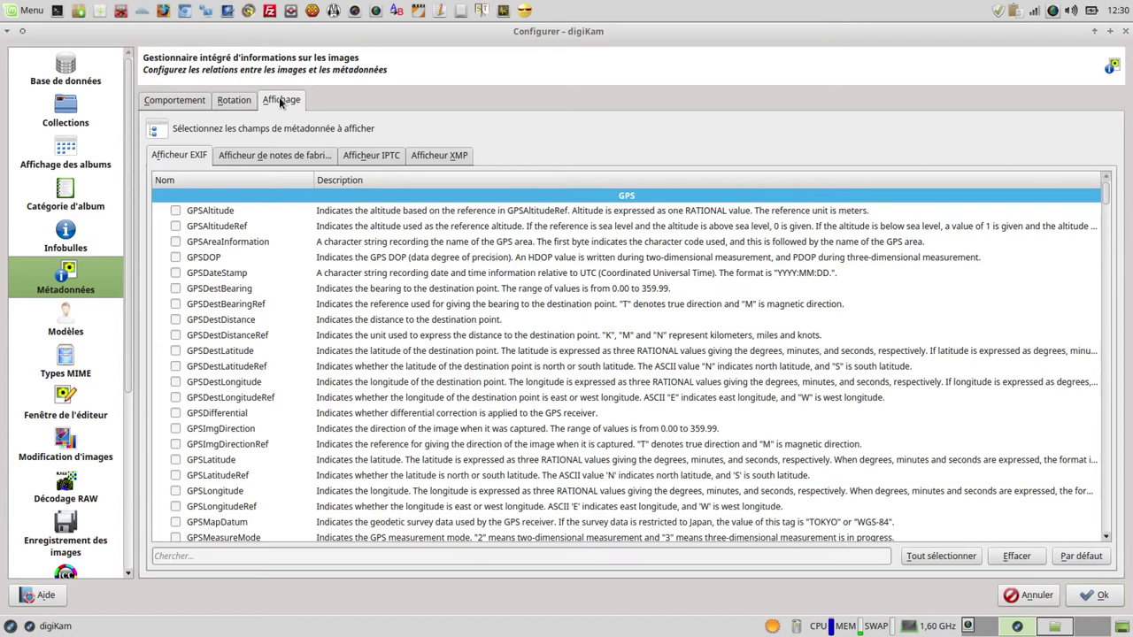
{"action": "left_click", "coordinate": [198, 102]}
- Examine the metadata template settings, covering rights, location, contact and subject fields
{"action": "left_click", "coordinate": [65, 324]}
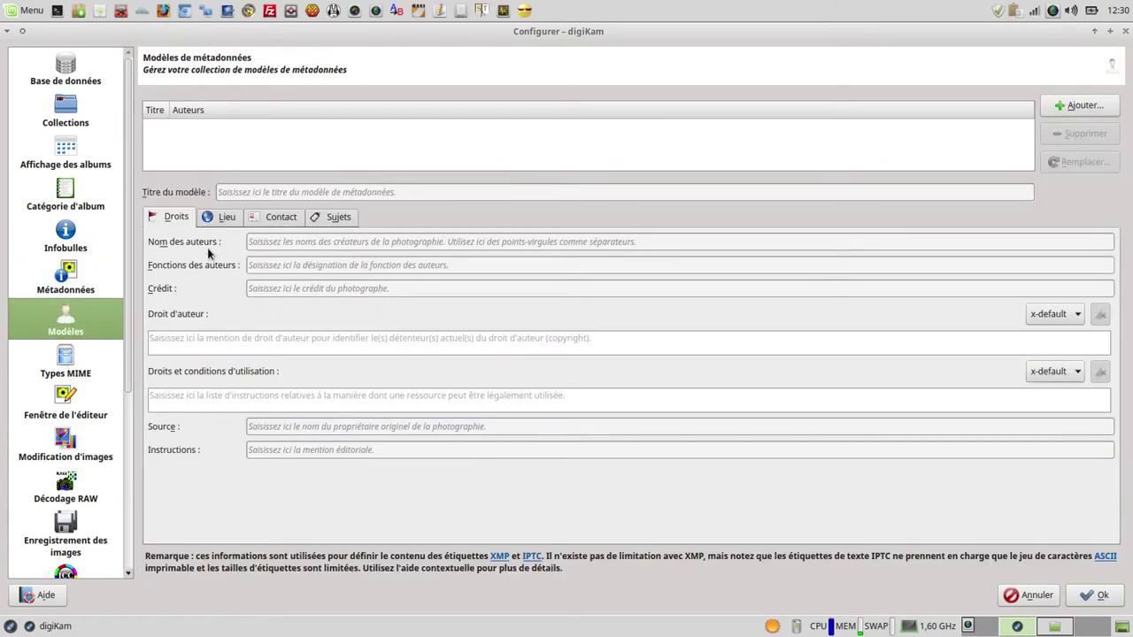
{"action": "left_click", "coordinate": [222, 218]}
{"action": "left_click", "coordinate": [281, 219]}
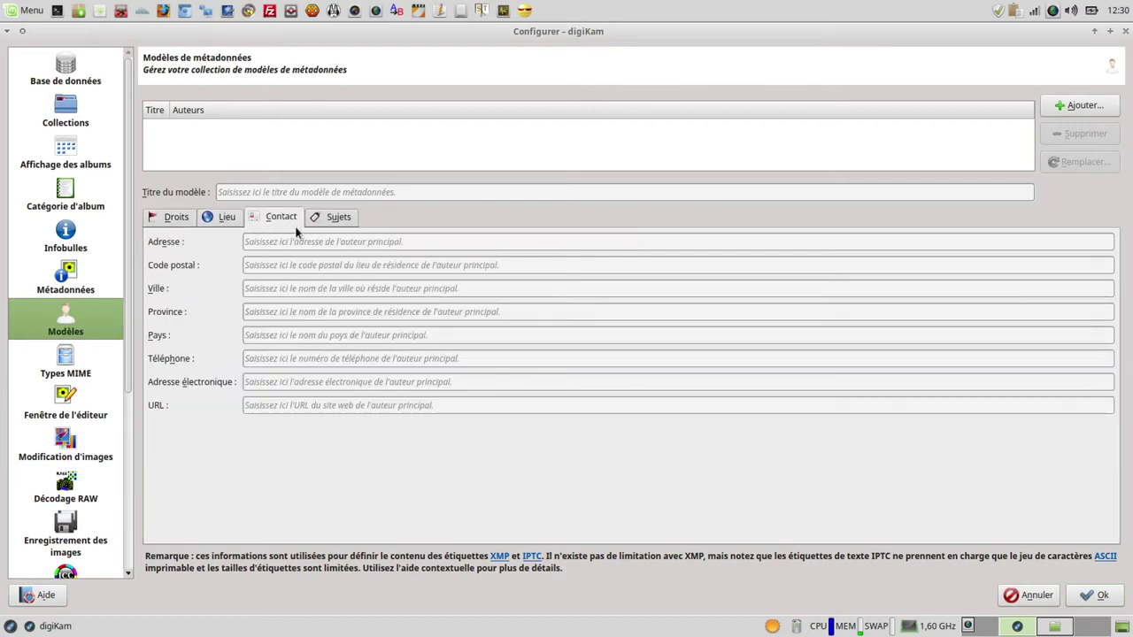
{"action": "left_click", "coordinate": [329, 217]}
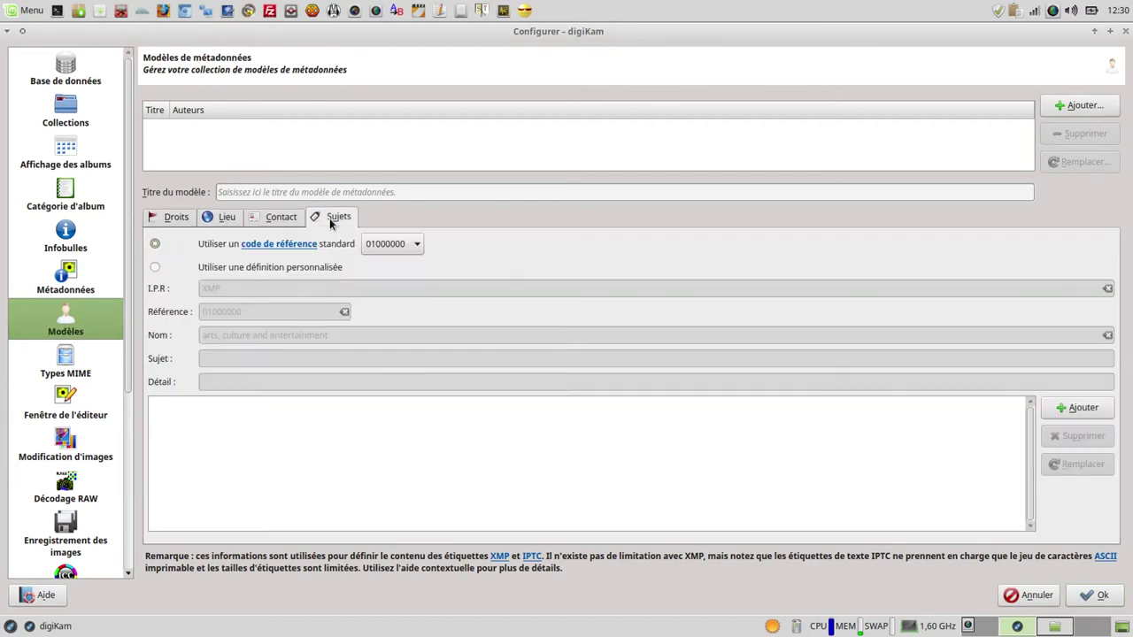
{"action": "left_click", "coordinate": [177, 221]}
- Examine the MIME type, editor window, image editing and RAW decoding settings, including the default RAW parameters
{"action": "left_click", "coordinate": [65, 358]}
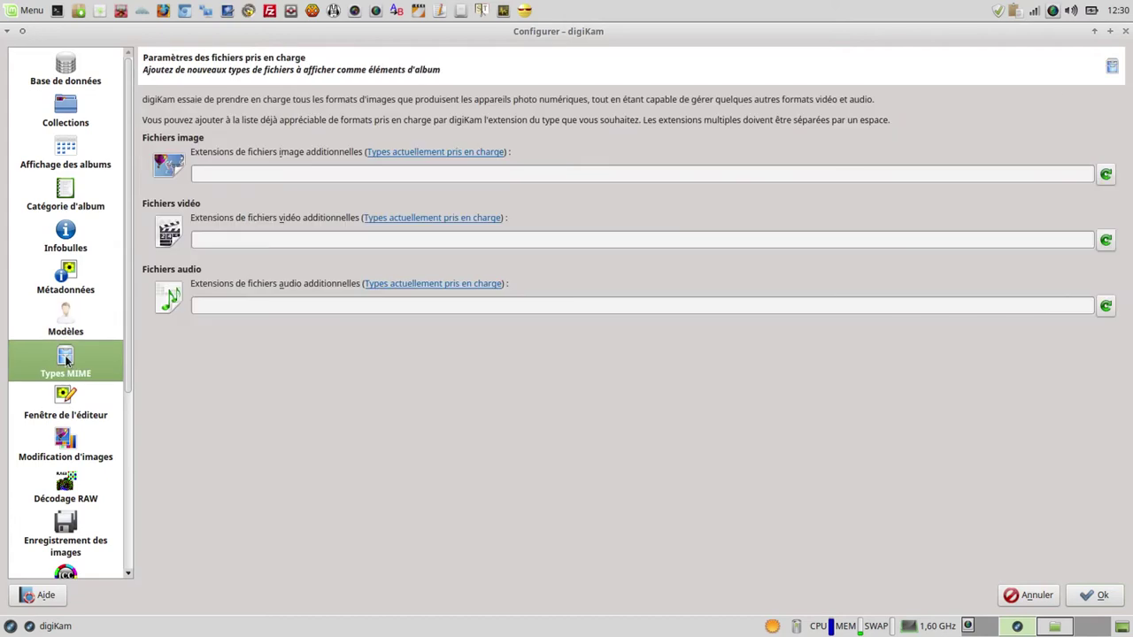
{"action": "left_click", "coordinate": [64, 410]}
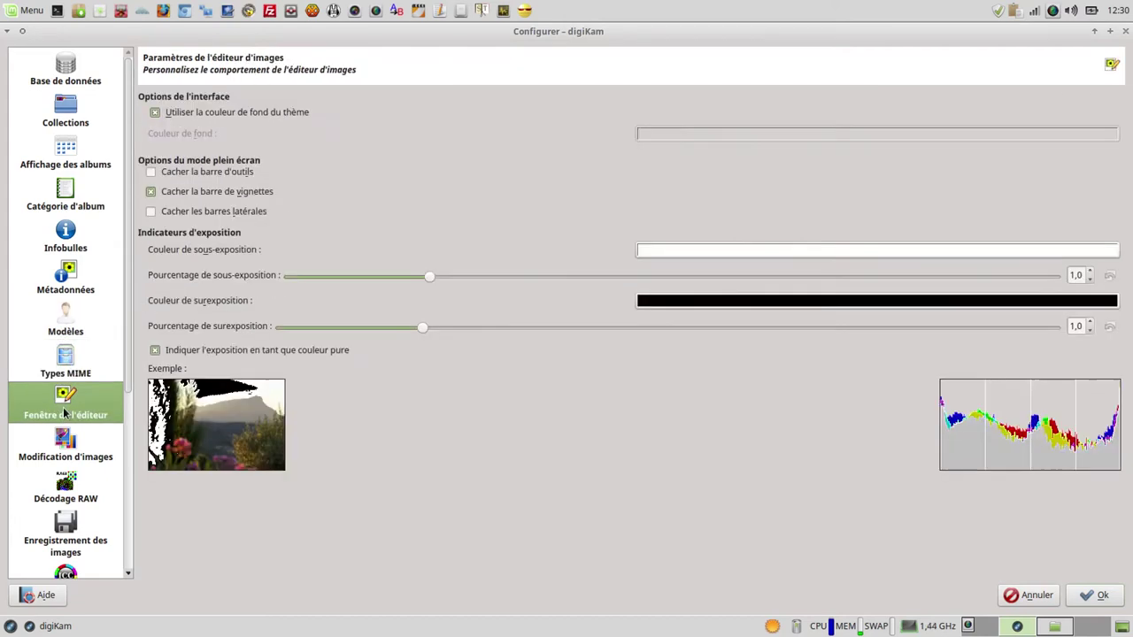
{"action": "left_click", "coordinate": [63, 452]}
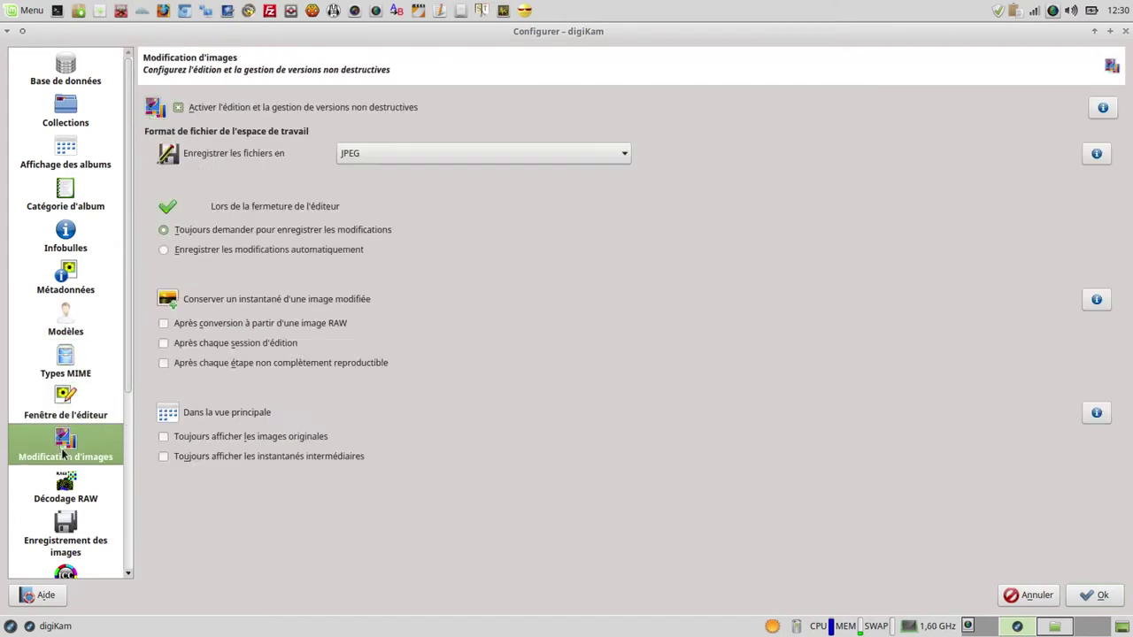
{"action": "left_click", "coordinate": [65, 492]}
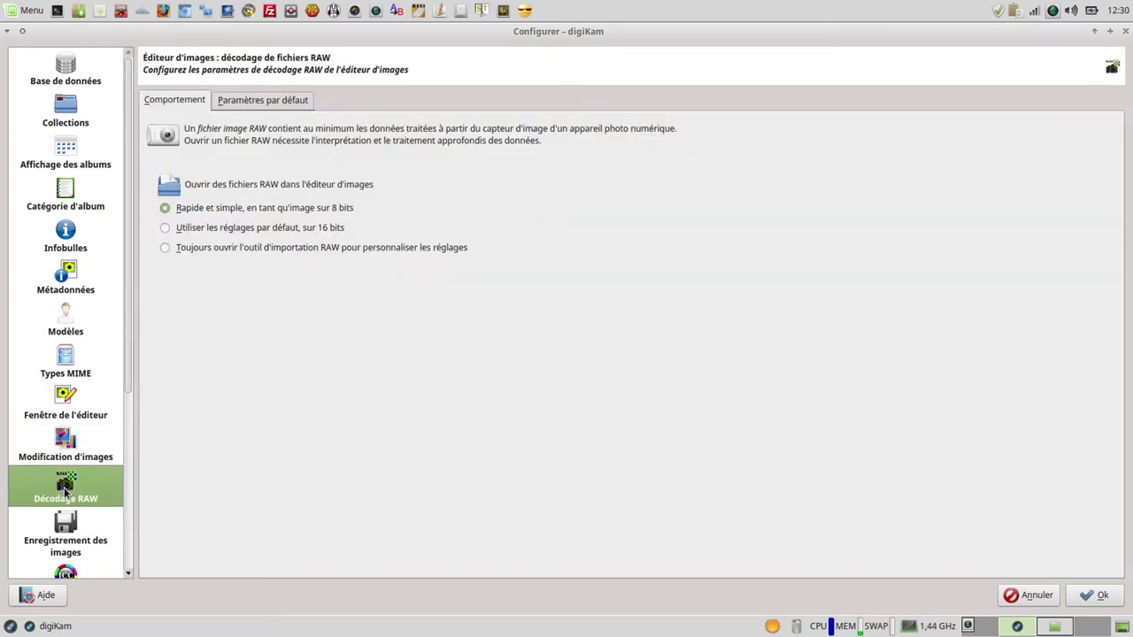
{"action": "left_click", "coordinate": [251, 102]}
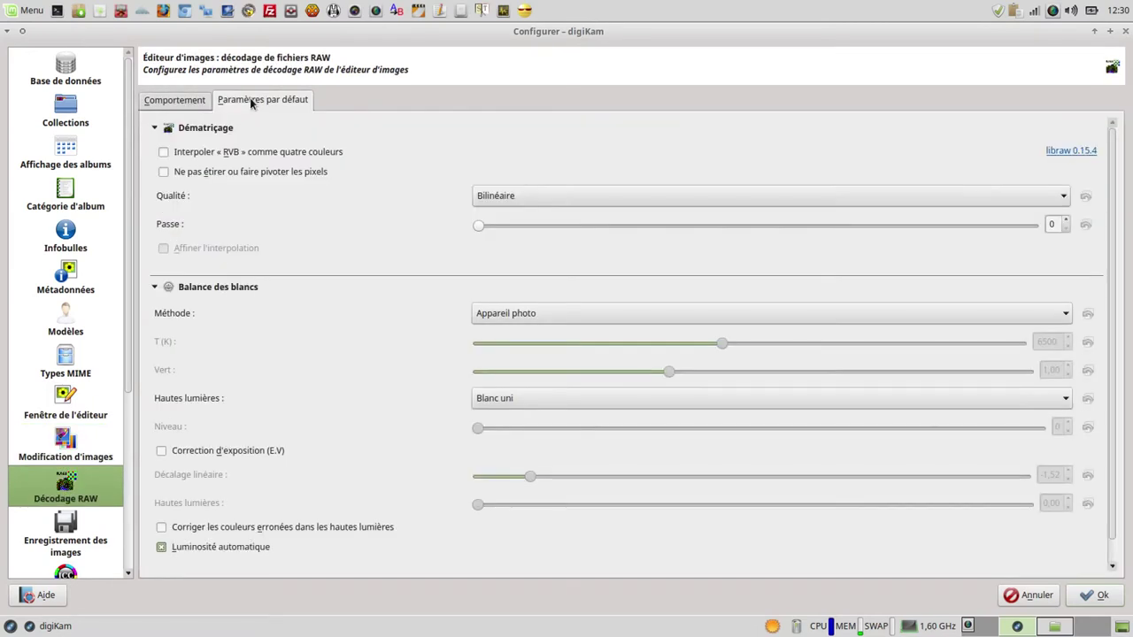
{"action": "left_click", "coordinate": [196, 101]}
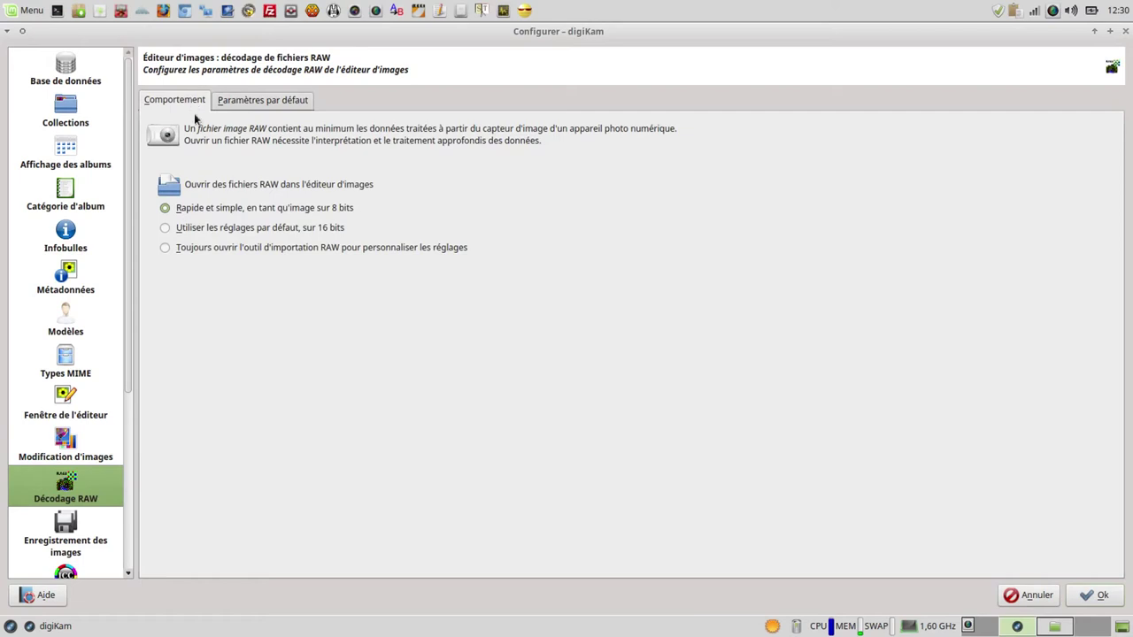
- Examine the image saving and colour management settings, including the colour profiles and advanced rendering options
{"action": "left_click", "coordinate": [71, 529]}
{"action": "scroll", "coordinate": [71, 529], "scroll_direction": "down", "scroll_amount": 5}
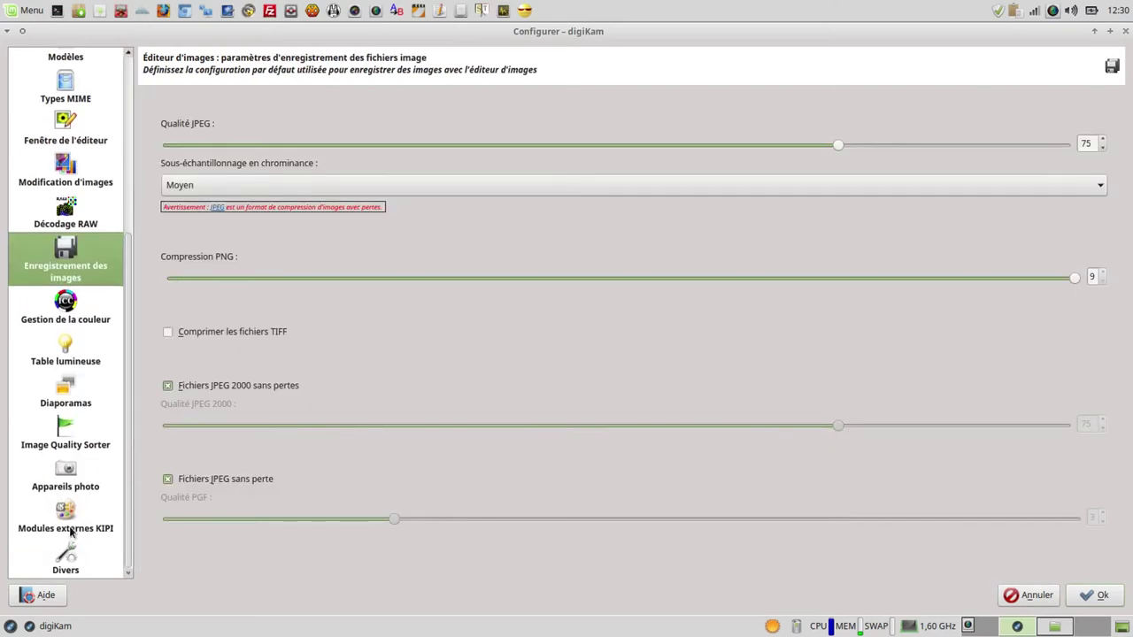
{"action": "left_click", "coordinate": [65, 303]}
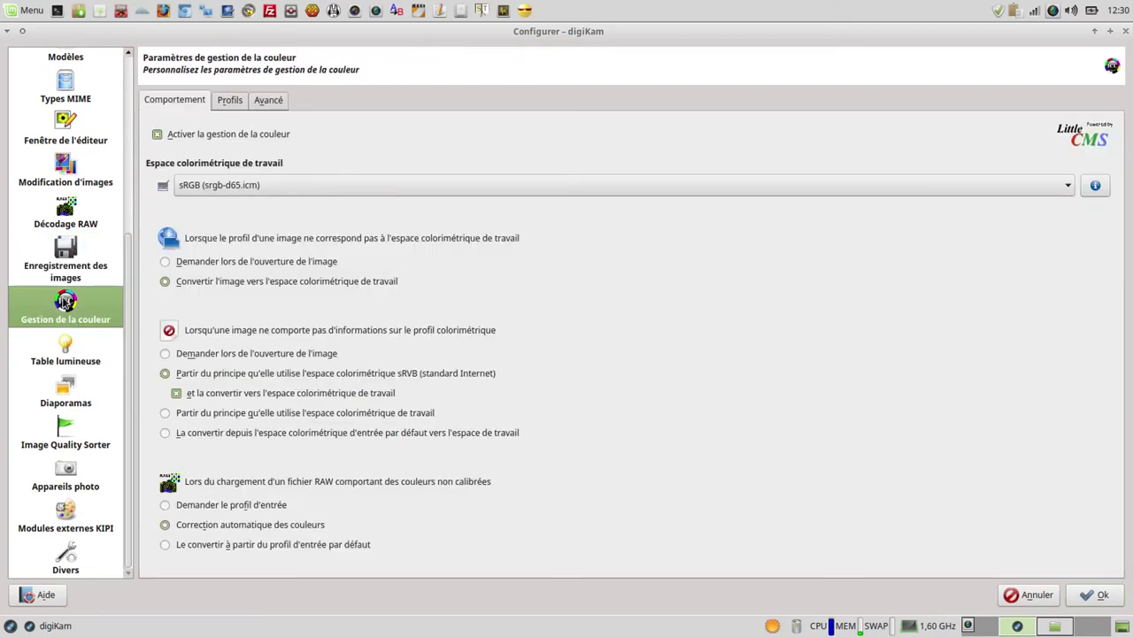
{"action": "left_click", "coordinate": [232, 101]}
{"action": "left_click", "coordinate": [269, 100]}
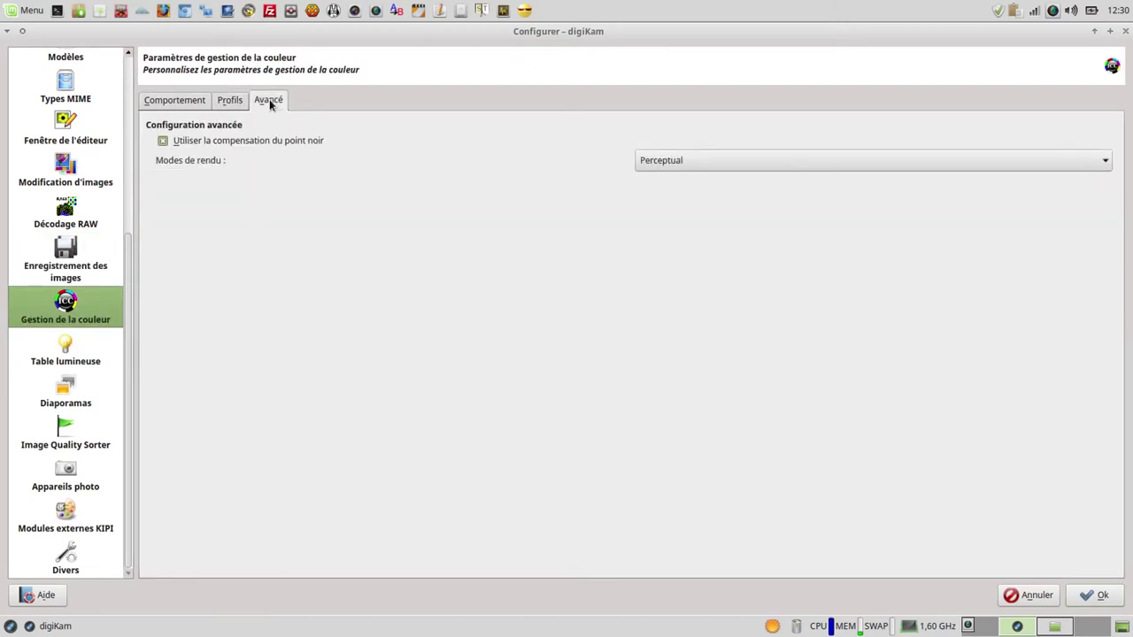
{"action": "left_click", "coordinate": [196, 103]}
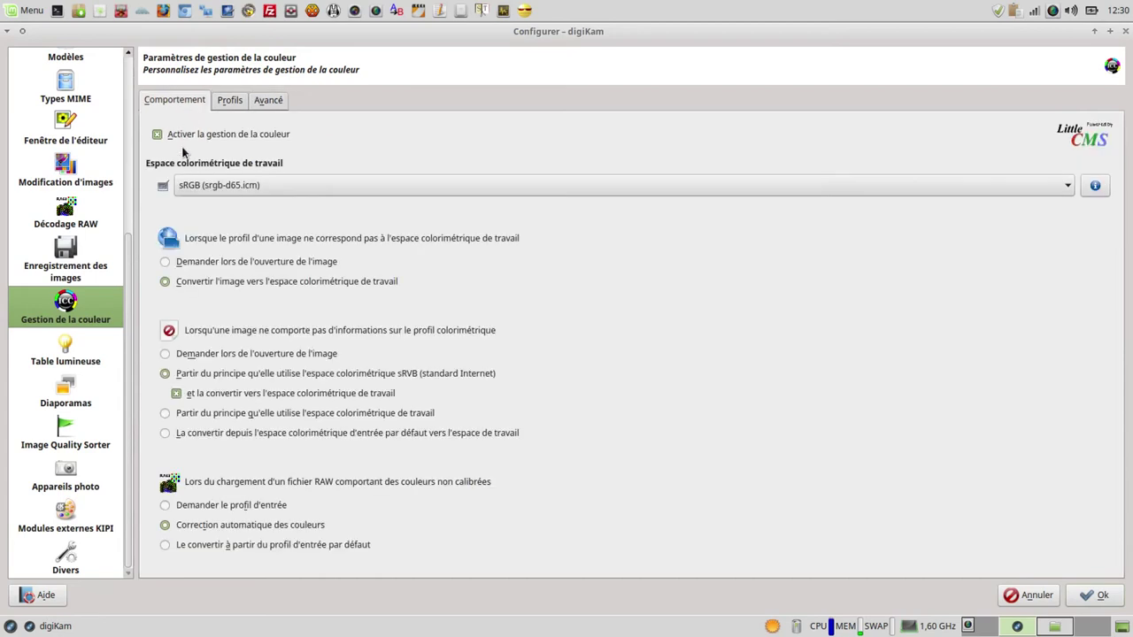
- Examine the light table, slideshow and Image Quality Sorter settings
{"action": "left_click", "coordinate": [60, 363]}
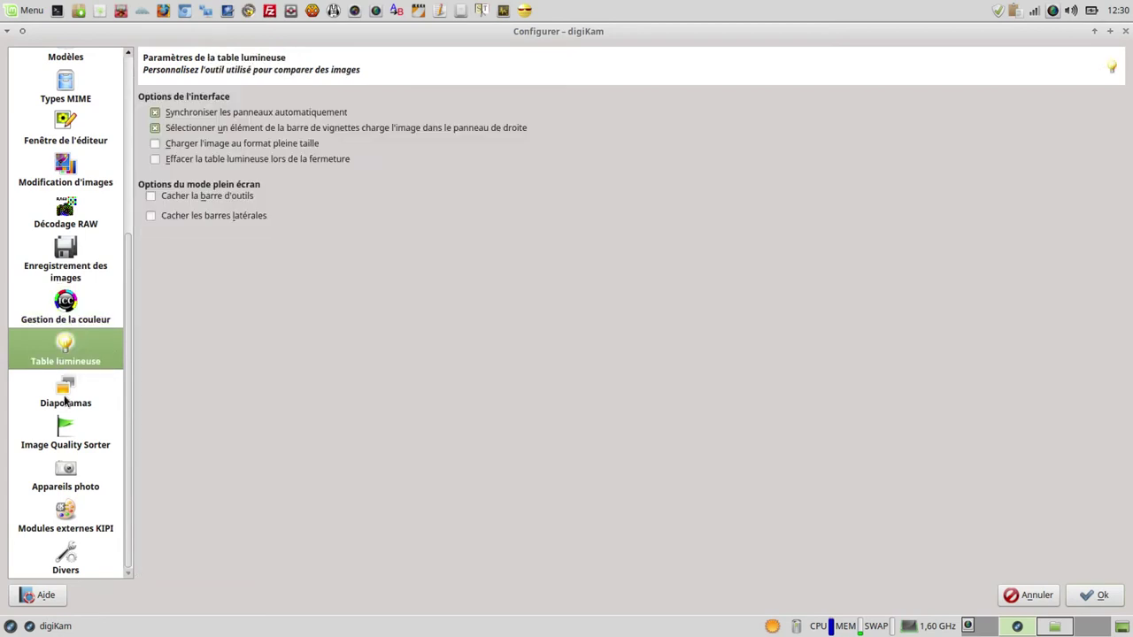
{"action": "left_click", "coordinate": [64, 398]}
{"action": "left_click", "coordinate": [65, 427]}
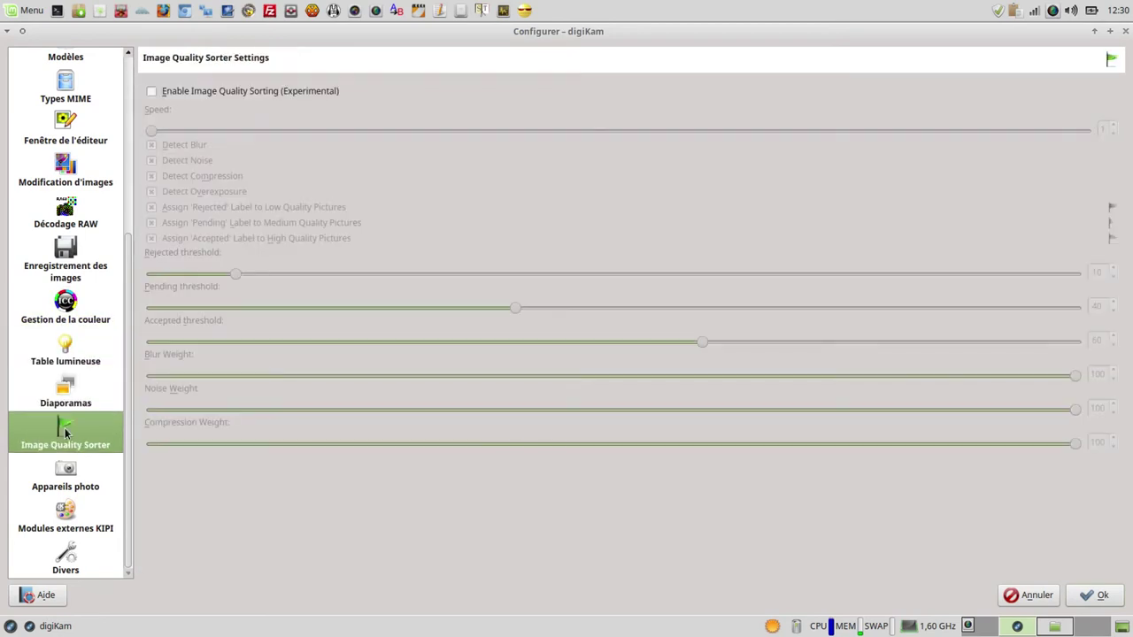
- Examine the camera settings for devices, behaviour, import filters and the import window
{"action": "left_click", "coordinate": [69, 479]}
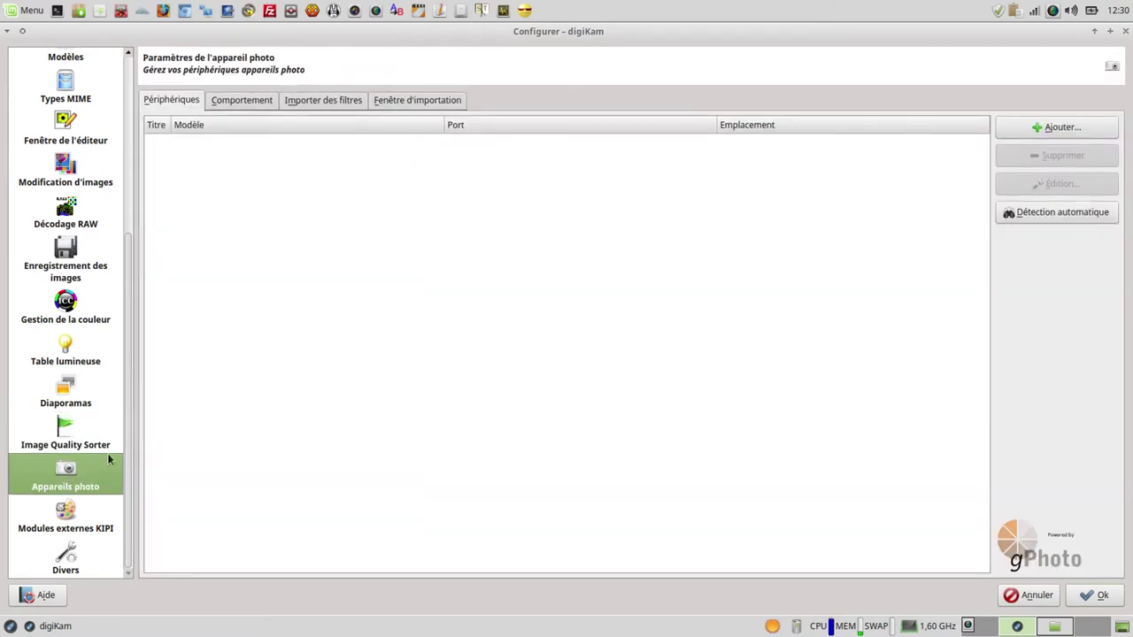
{"action": "left_click", "coordinate": [250, 102]}
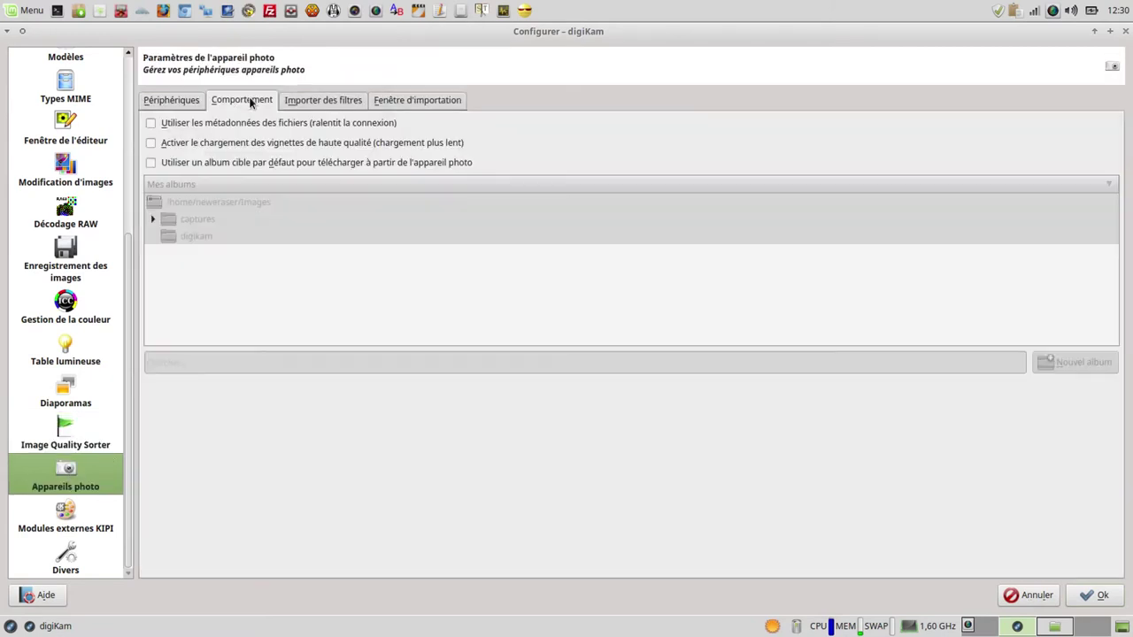
{"action": "left_click", "coordinate": [307, 102]}
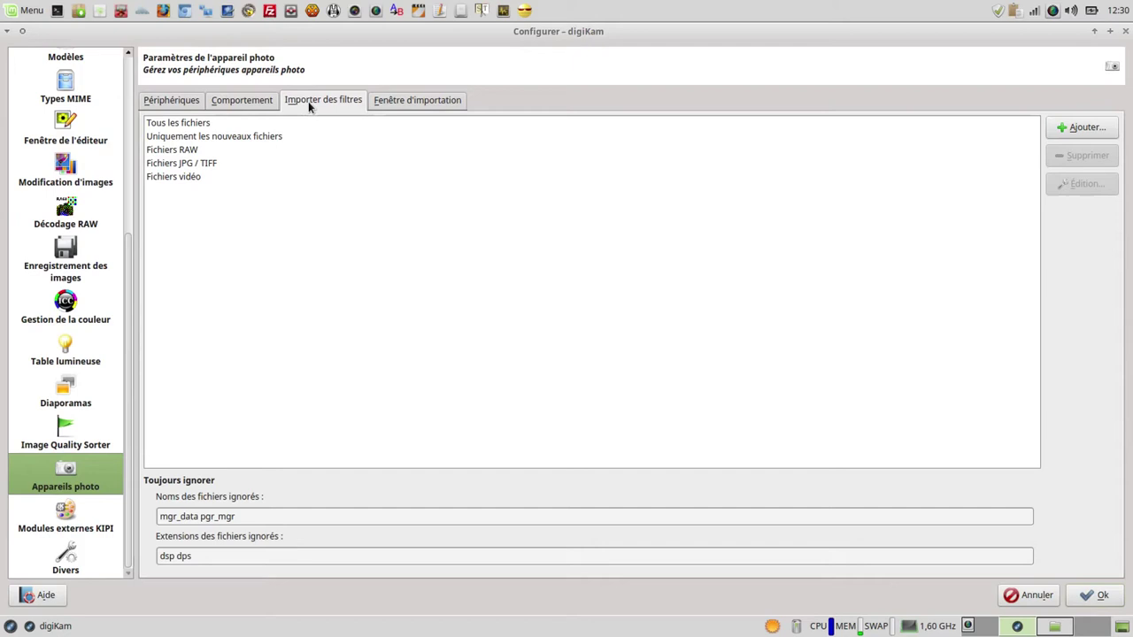
{"action": "left_click", "coordinate": [385, 101]}
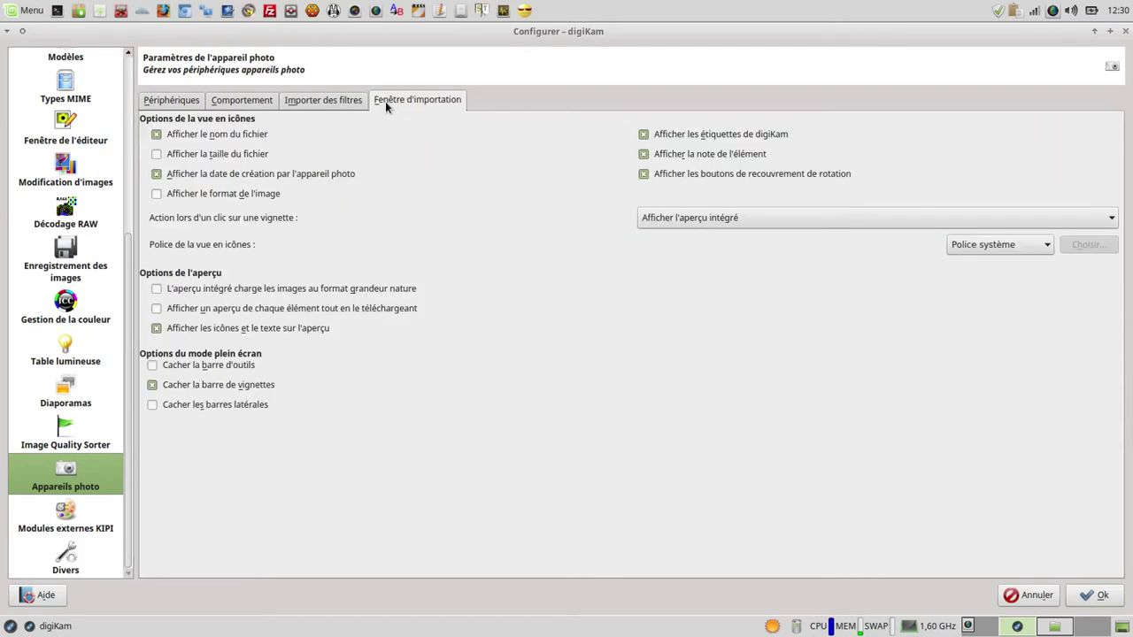
{"action": "left_click", "coordinate": [189, 103]}
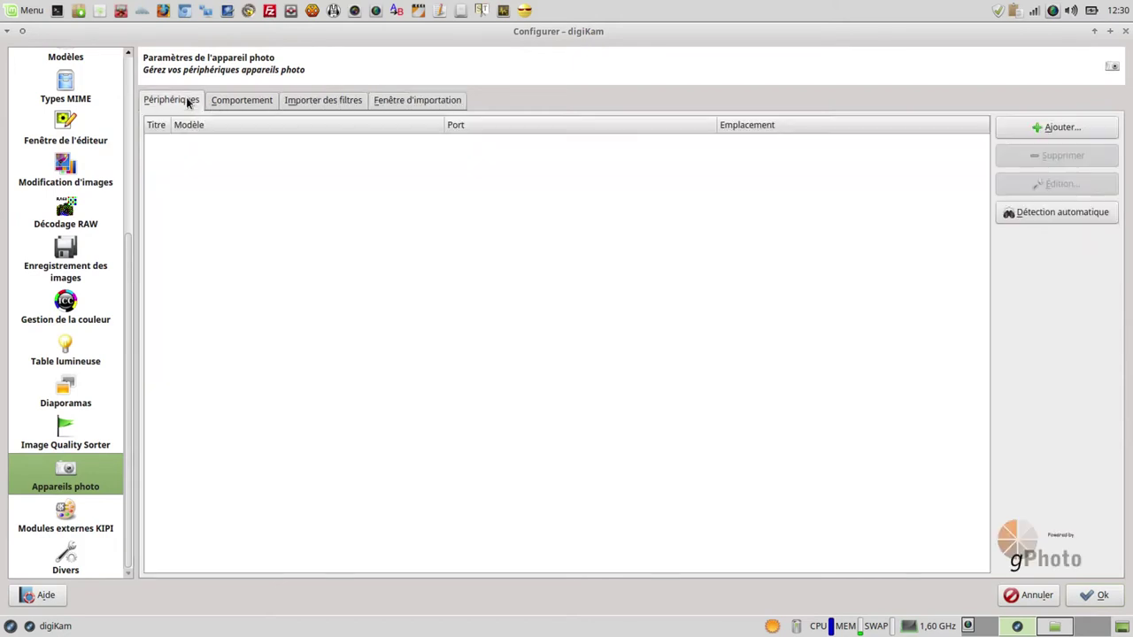
- Examine the KIPI plugin and miscellaneous settings, and leave the configuration without saving changes
{"action": "left_click", "coordinate": [61, 520]}
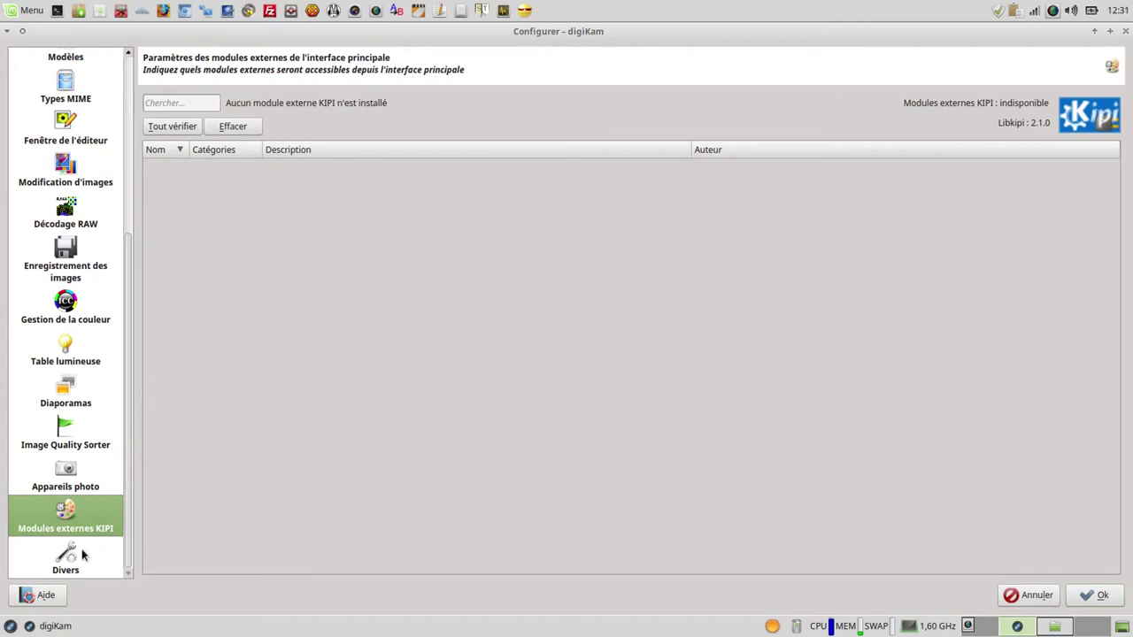
{"action": "left_click", "coordinate": [76, 556]}
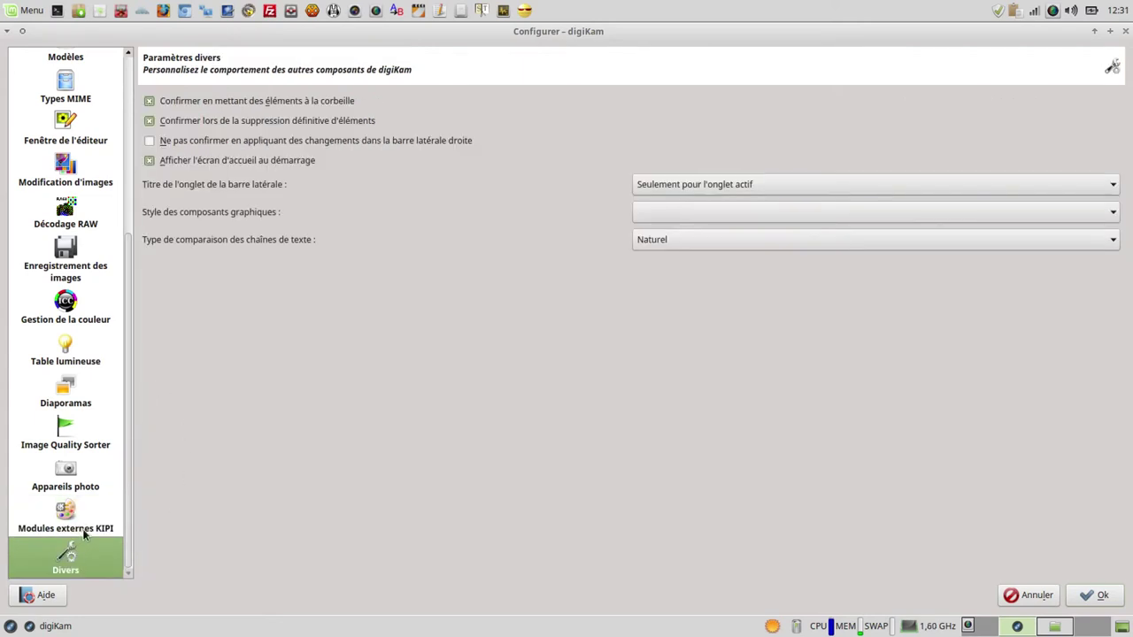
{"action": "left_click", "coordinate": [1025, 595]}
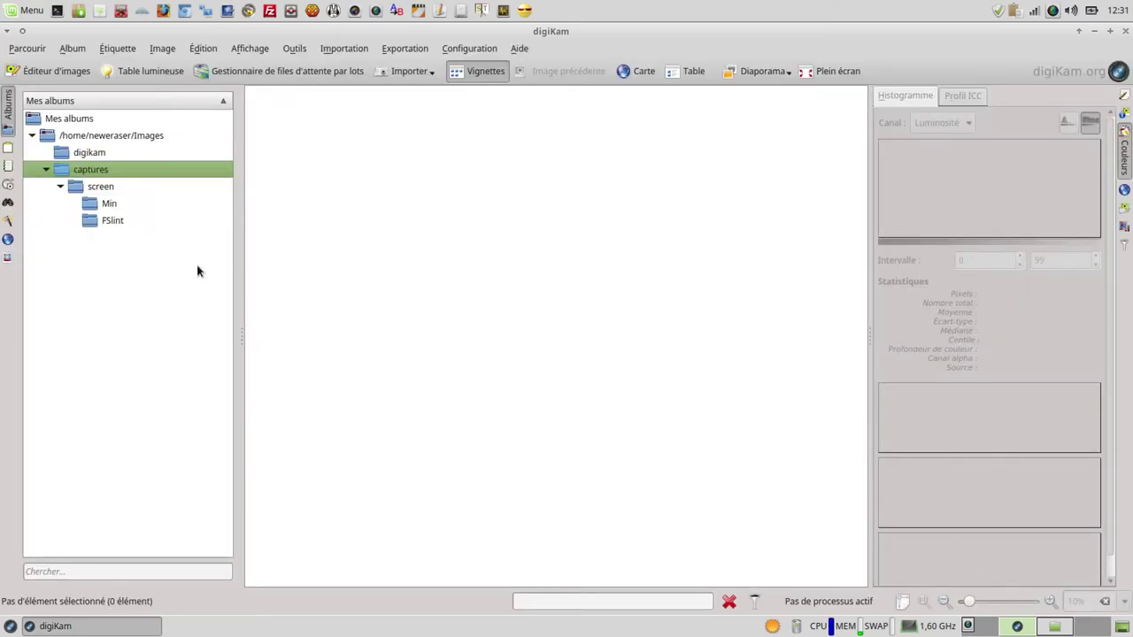
- Open the digikam album and examine the actions available for its first image
{"action": "left_click", "coordinate": [77, 151]}
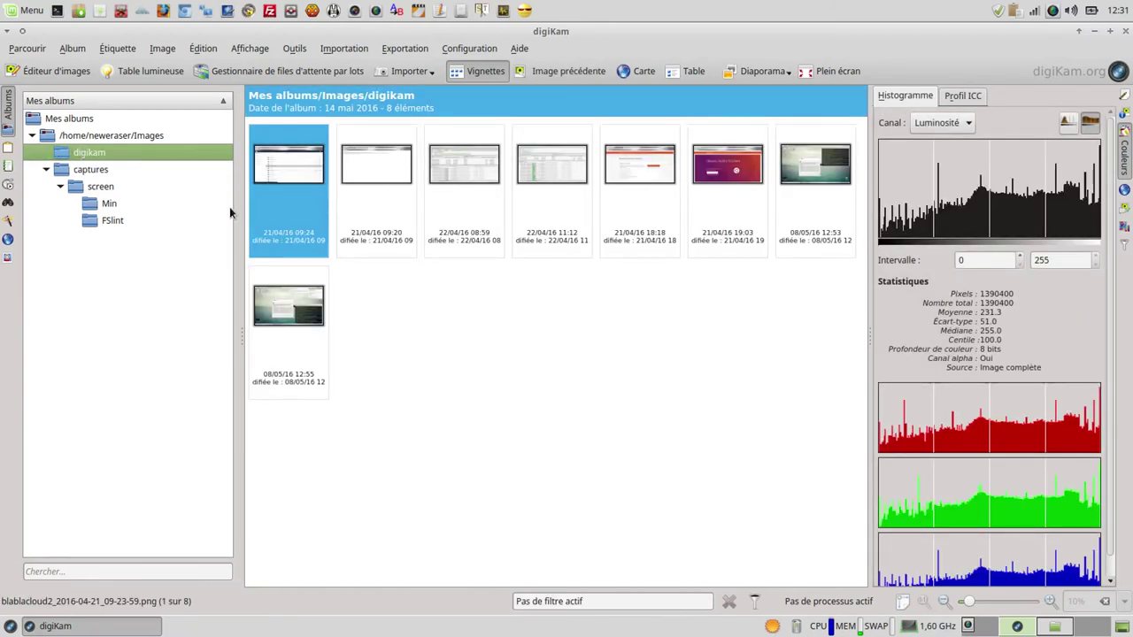
{"action": "mouse_move", "coordinate": [378, 175]}
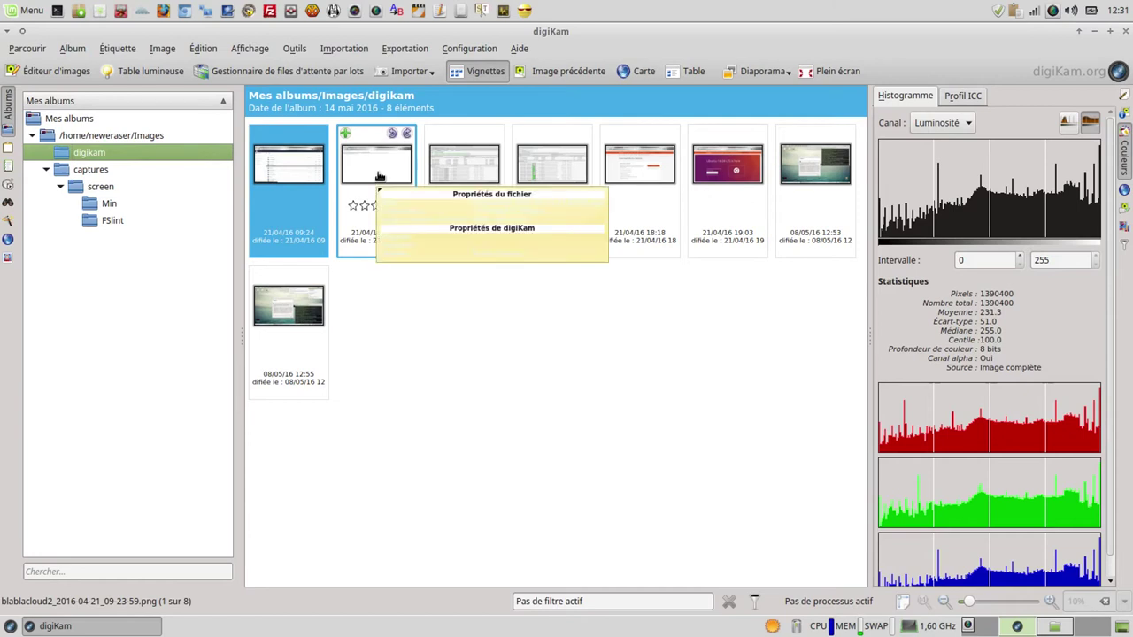
{"action": "right_click", "coordinate": [301, 171]}
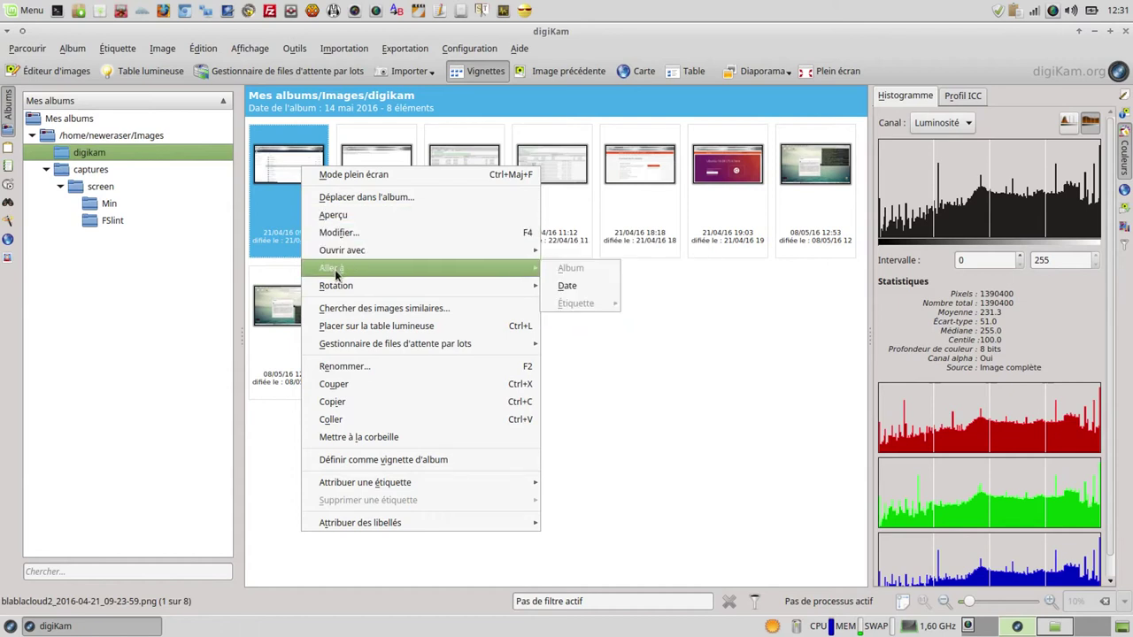
{"action": "mouse_move", "coordinate": [335, 288]}
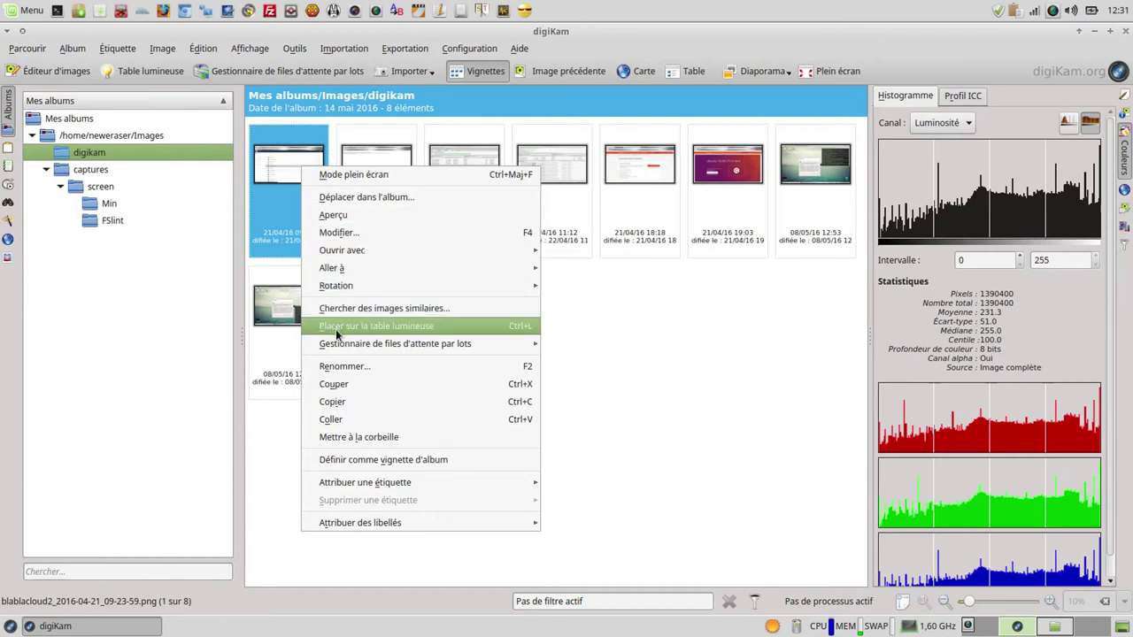
{"action": "mouse_move", "coordinate": [335, 347]}
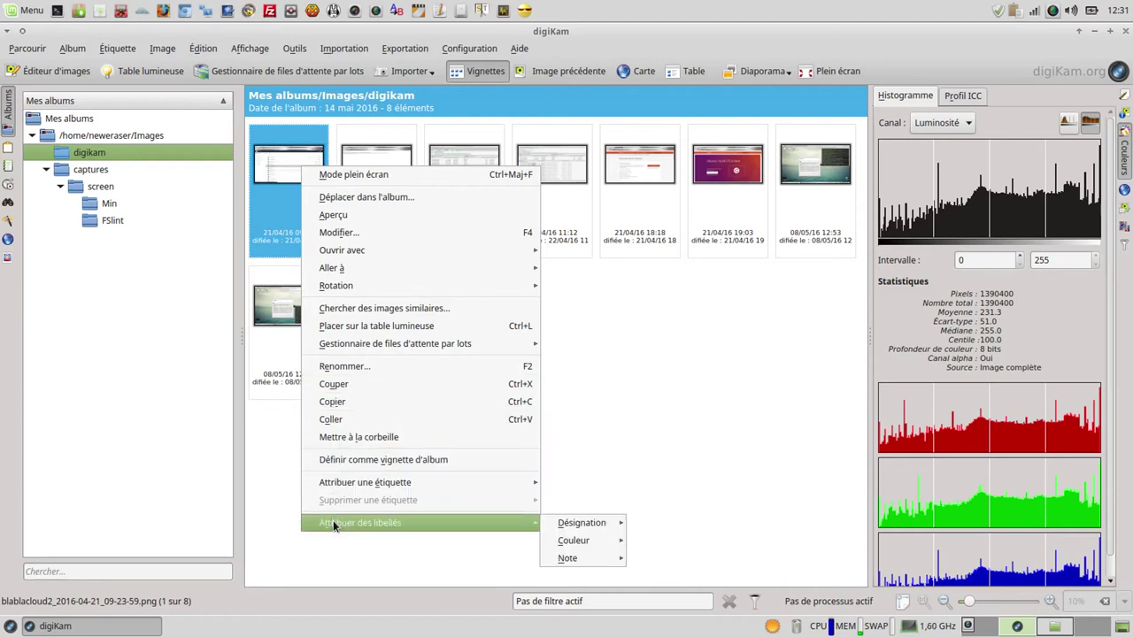
{"action": "left_click", "coordinate": [280, 480]}
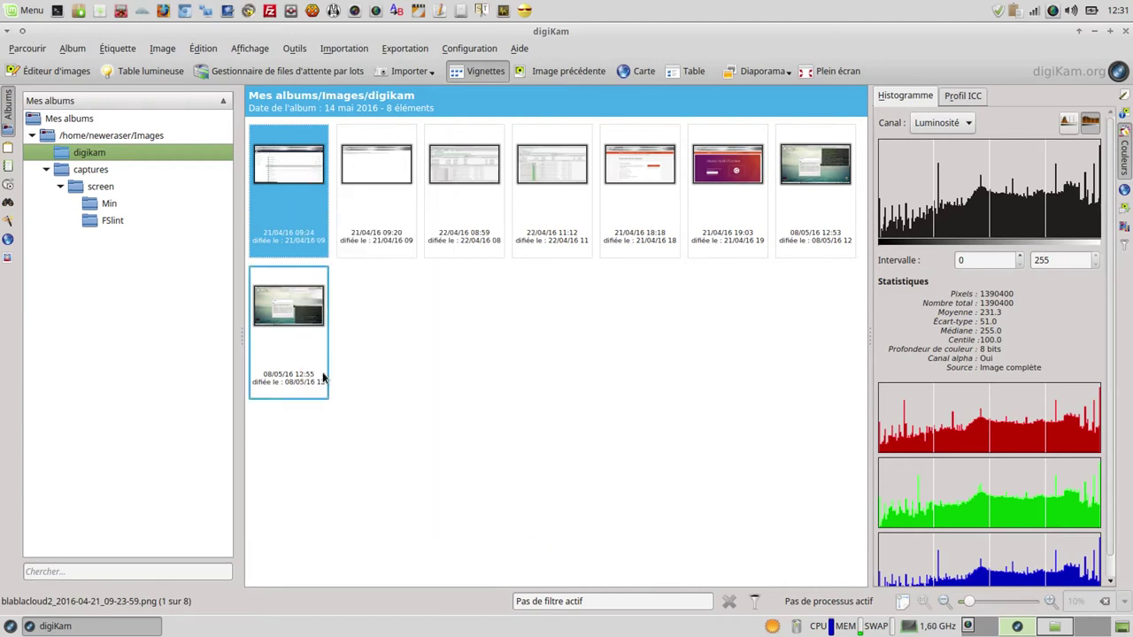
- Extend the selection from the first image to all eight images in the digikam album
{"action": "left_click", "coordinate": [380, 177], "text": "ctrl"}
{"action": "left_click", "coordinate": [449, 180], "text": "ctrl"}
{"action": "left_click", "coordinate": [552, 177], "text": "ctrl"}
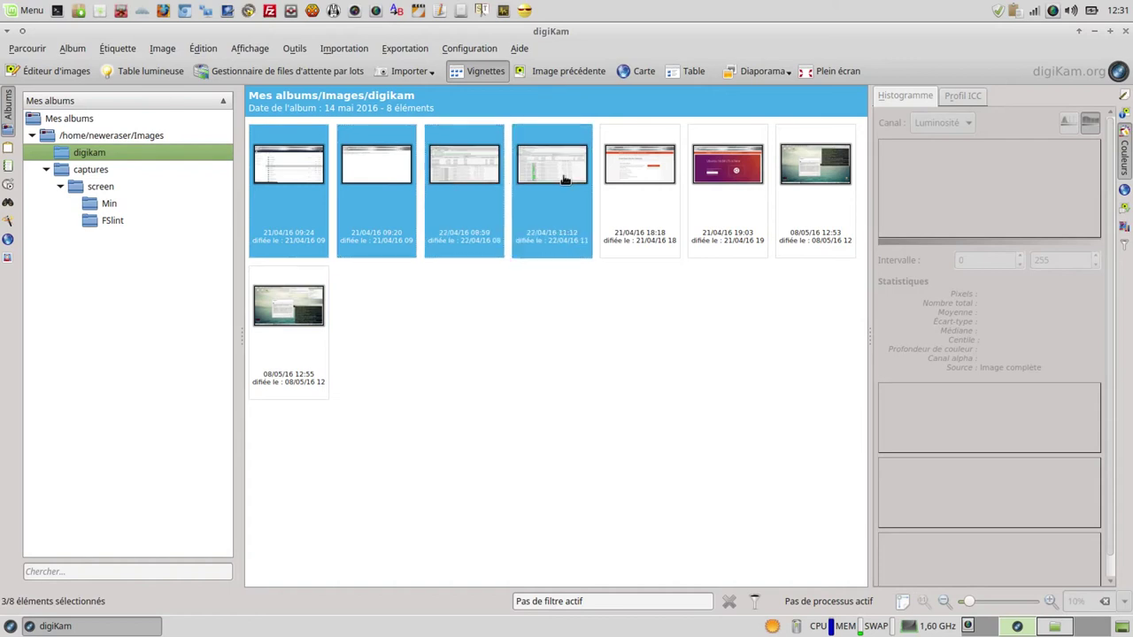
{"action": "left_click", "coordinate": [639, 177], "text": "ctrl"}
{"action": "left_click", "coordinate": [712, 181], "text": "ctrl"}
{"action": "left_click", "coordinate": [812, 172], "text": "ctrl"}
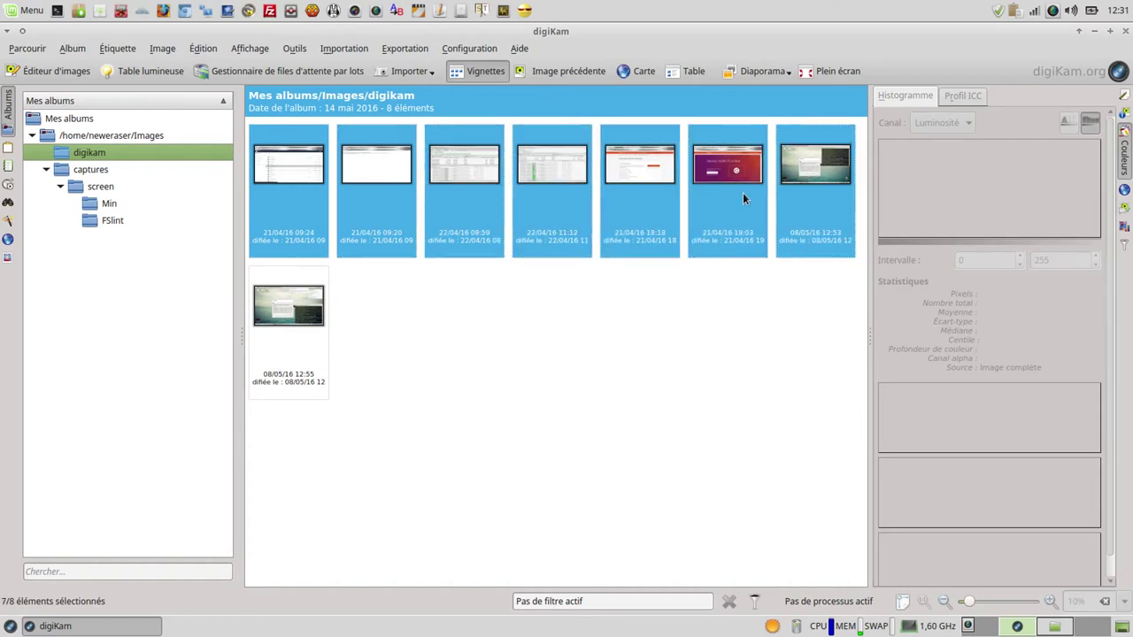
{"action": "left_click", "coordinate": [288, 307], "text": "ctrl"}
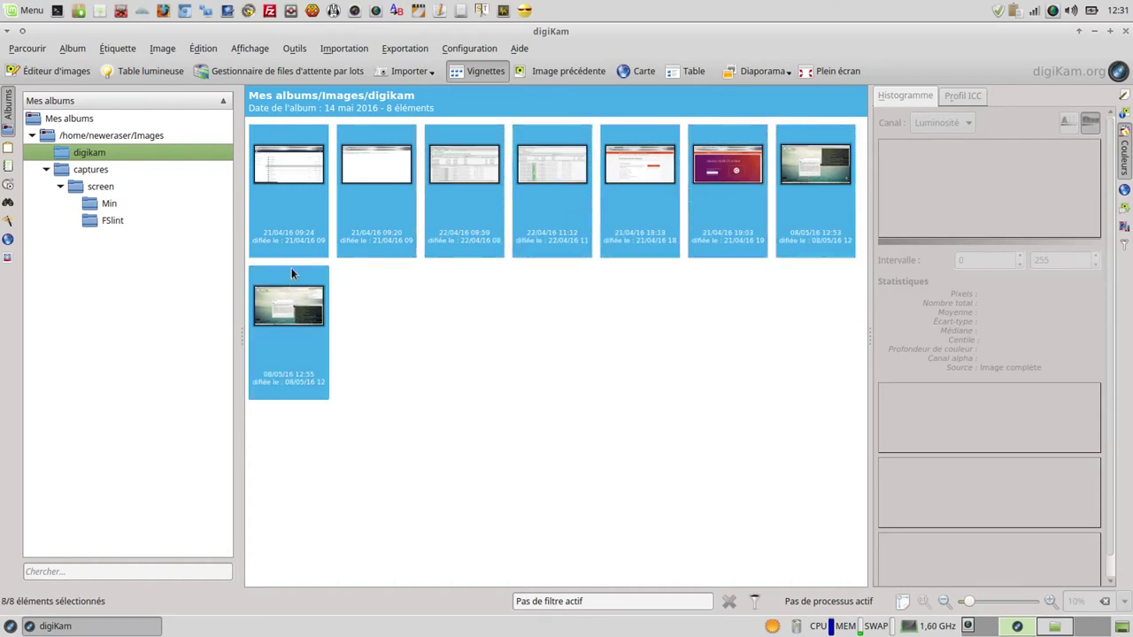
- Examine the main program commands, from album, image and editing actions to import, export, configuration and help
{"action": "left_click", "coordinate": [33, 50]}
{"action": "left_click", "coordinate": [33, 50]}
{"action": "left_click", "coordinate": [67, 50]}
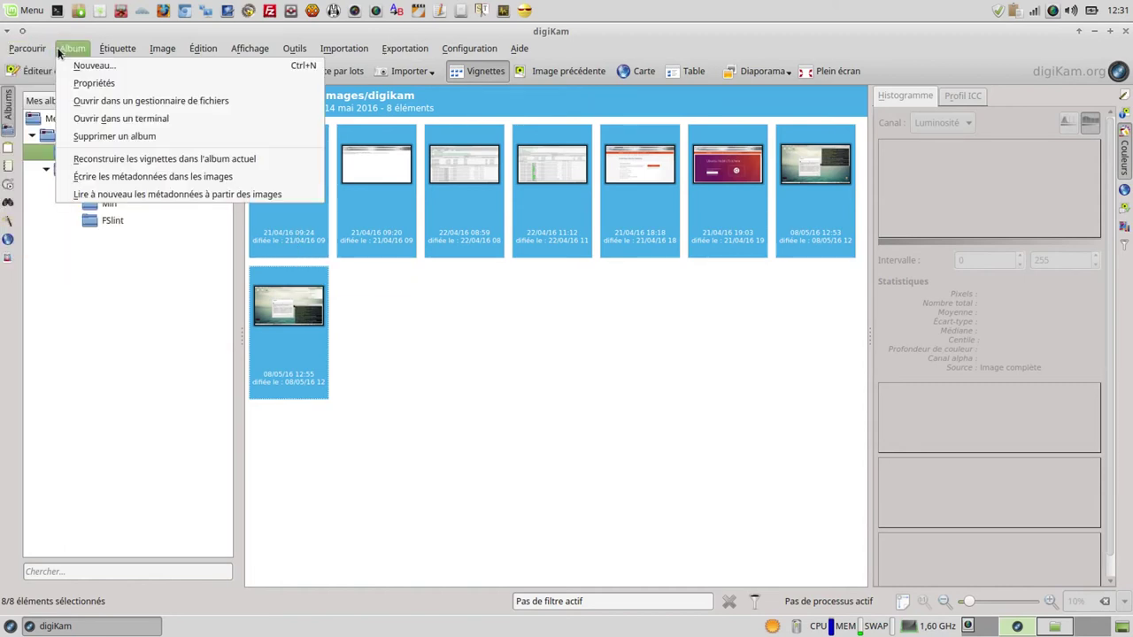
{"action": "mouse_move", "coordinate": [107, 48]}
{"action": "mouse_move", "coordinate": [149, 50]}
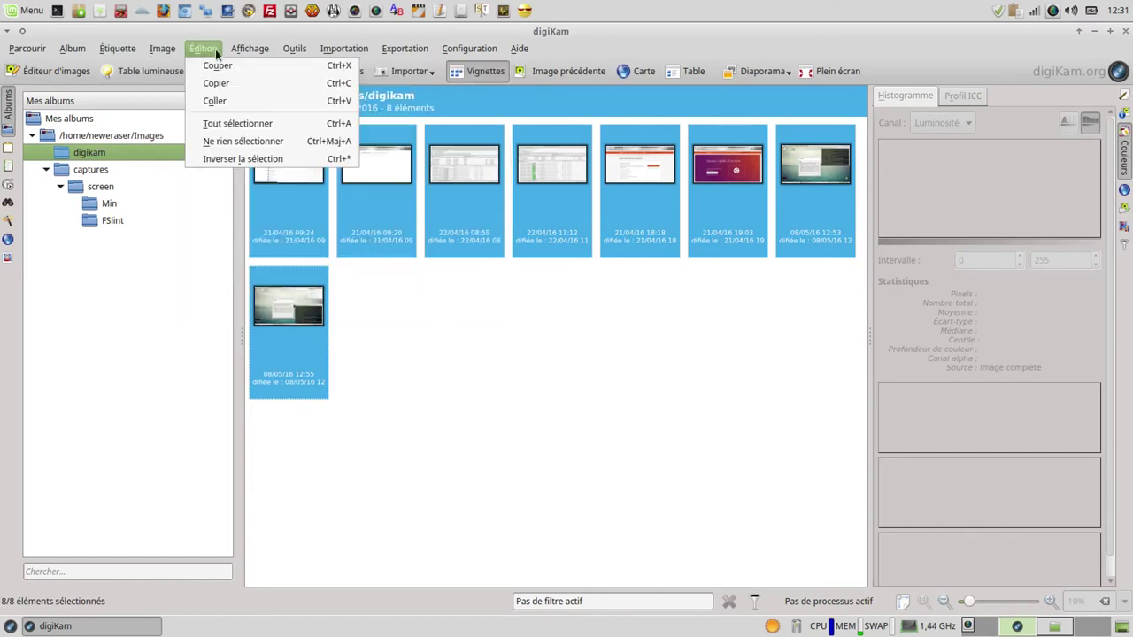
{"action": "mouse_move", "coordinate": [237, 50]}
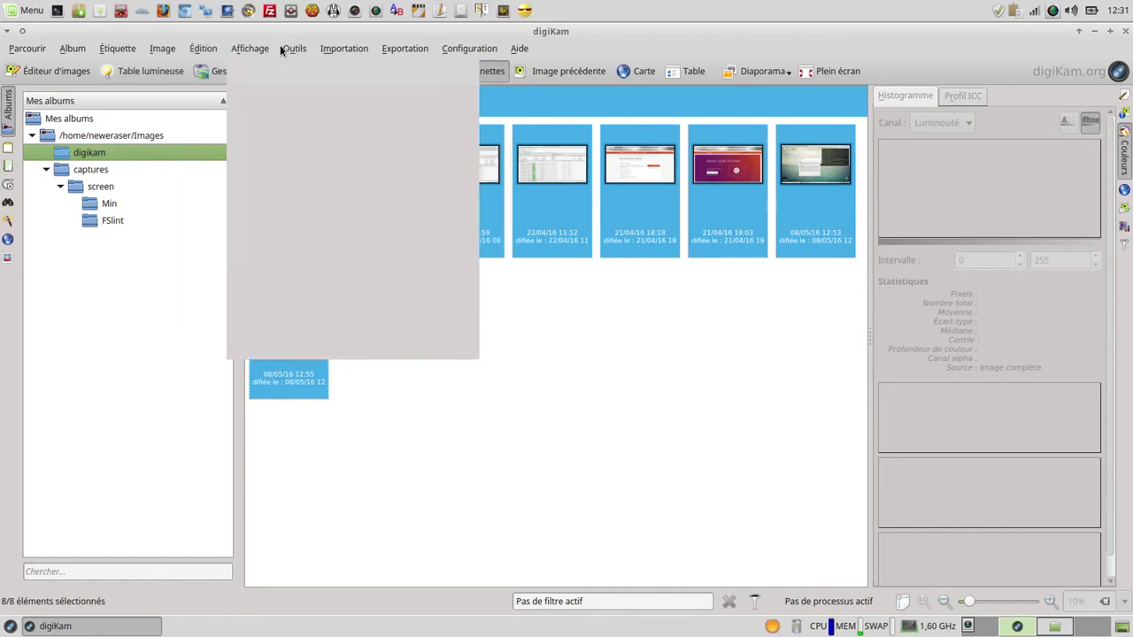
{"action": "mouse_move", "coordinate": [290, 47]}
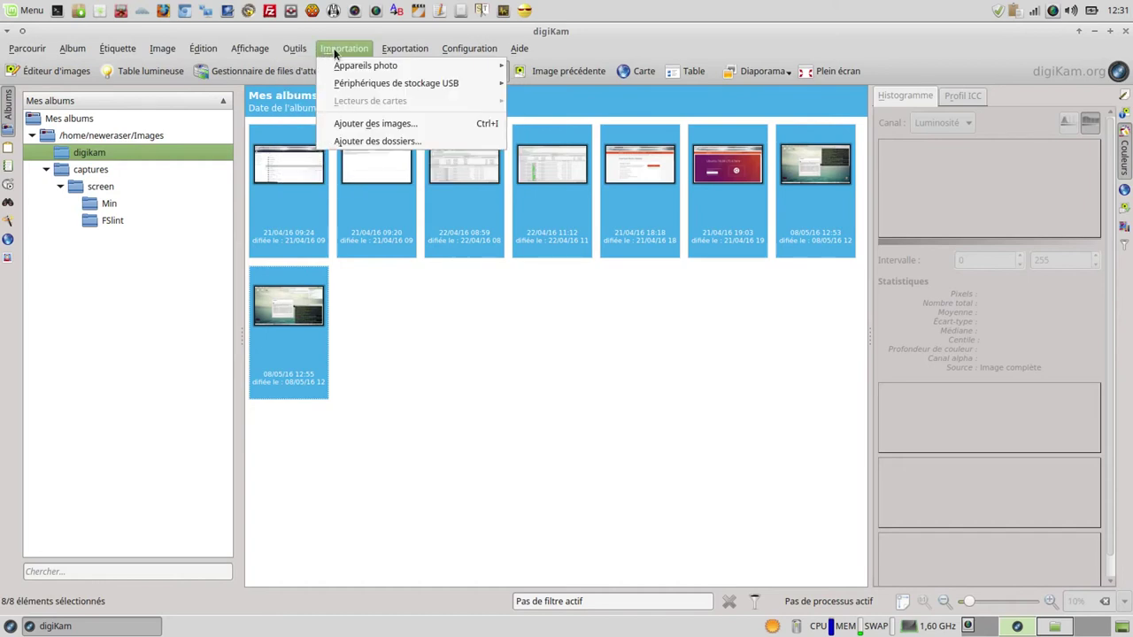
{"action": "left_click", "coordinate": [371, 47]}
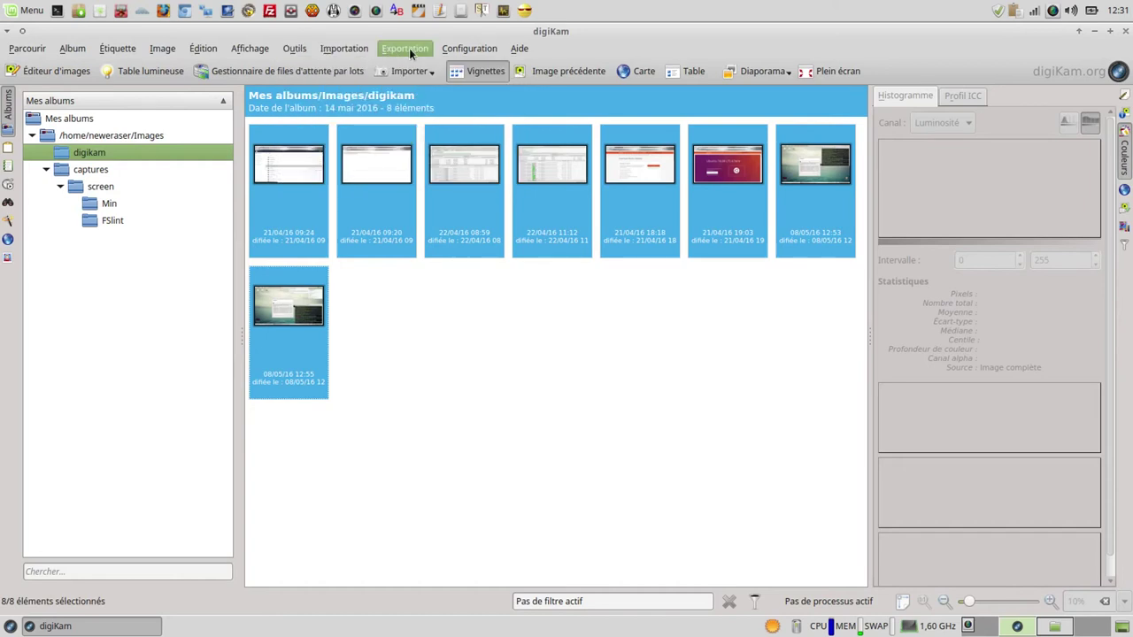
{"action": "left_click", "coordinate": [456, 48]}
{"action": "mouse_move", "coordinate": [513, 44]}
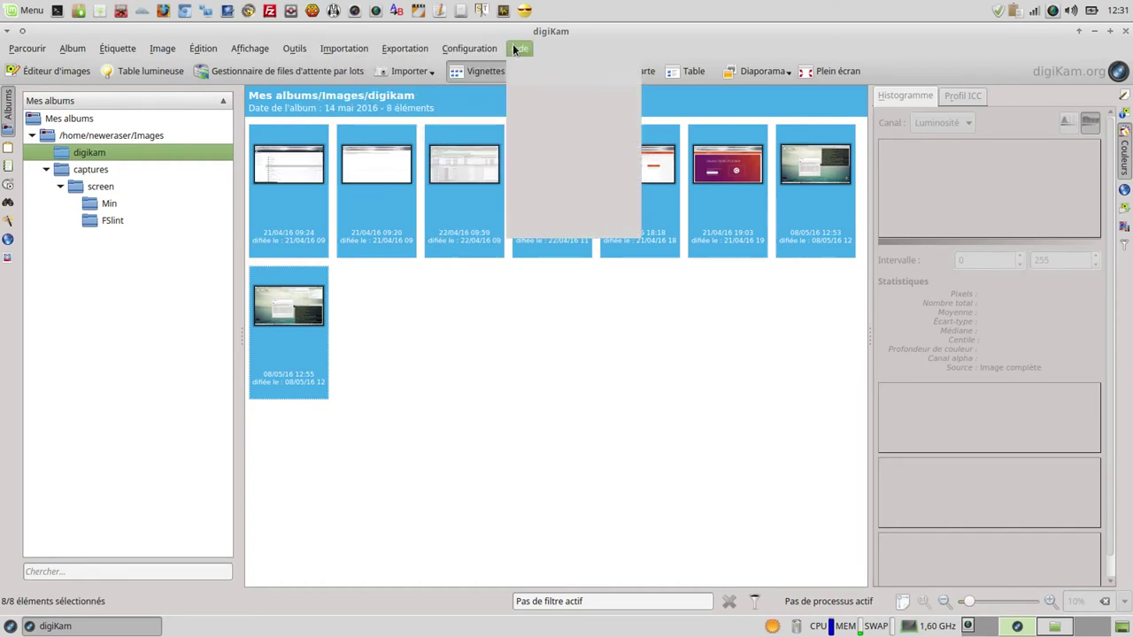
- Open the batch queue manager with the selected images and review the queued files
{"action": "left_click", "coordinate": [317, 73]}
{"action": "left_click", "coordinate": [317, 73]}
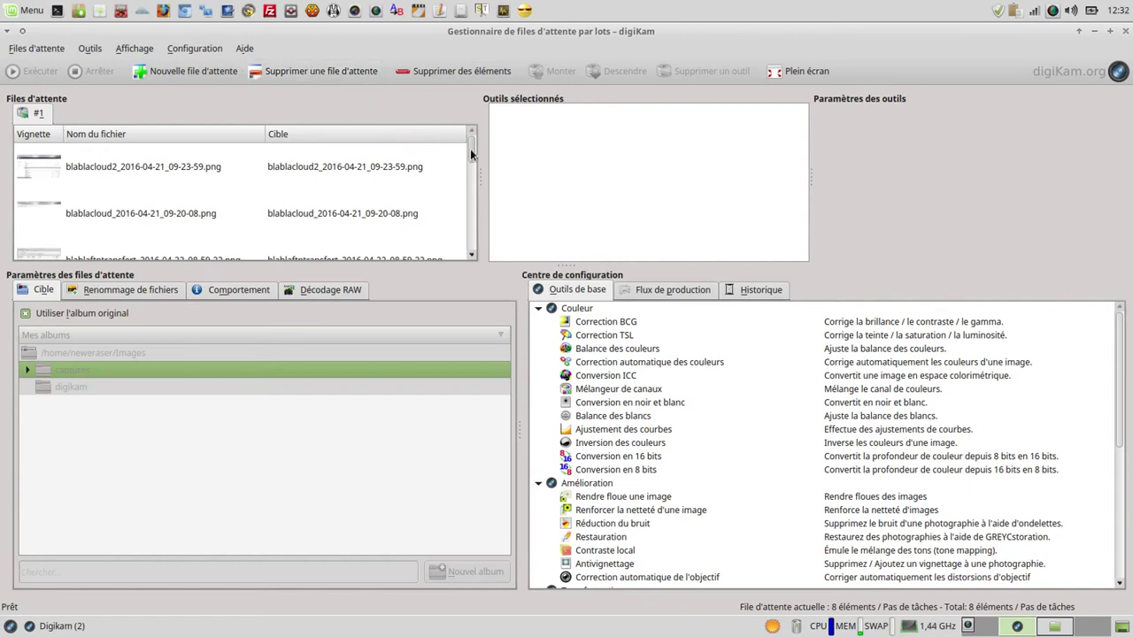
{"action": "mouse_move", "coordinate": [470, 149]}
{"action": "left_mouse_down"}
{"action": "mouse_move", "coordinate": [472, 247]}
{"action": "mouse_move", "coordinate": [462, 154]}
{"action": "left_mouse_up"}
- Turn off use of the original album and create a target album titled "retouches" inside the digikam album
{"action": "left_click", "coordinate": [26, 314]}
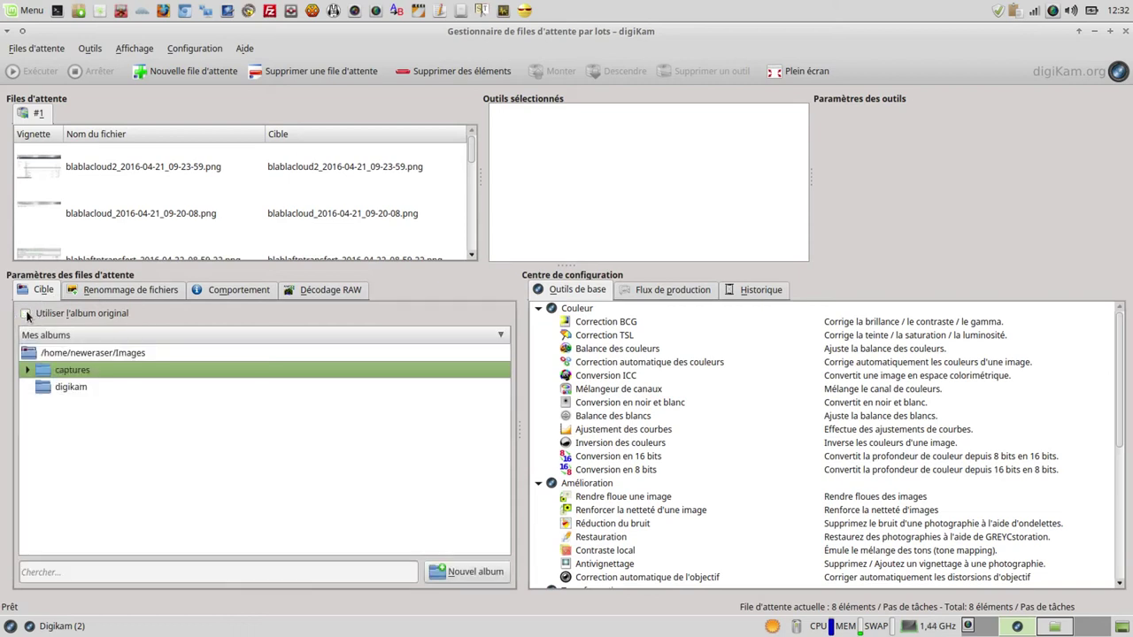
{"action": "left_click", "coordinate": [77, 389]}
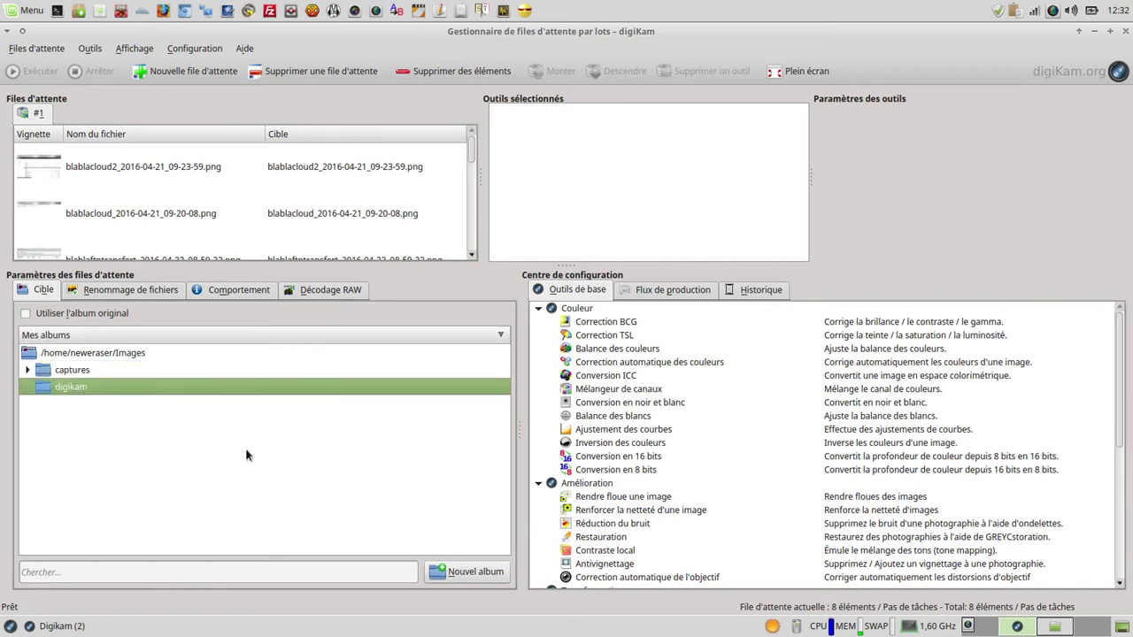
{"action": "left_click", "coordinate": [460, 576]}
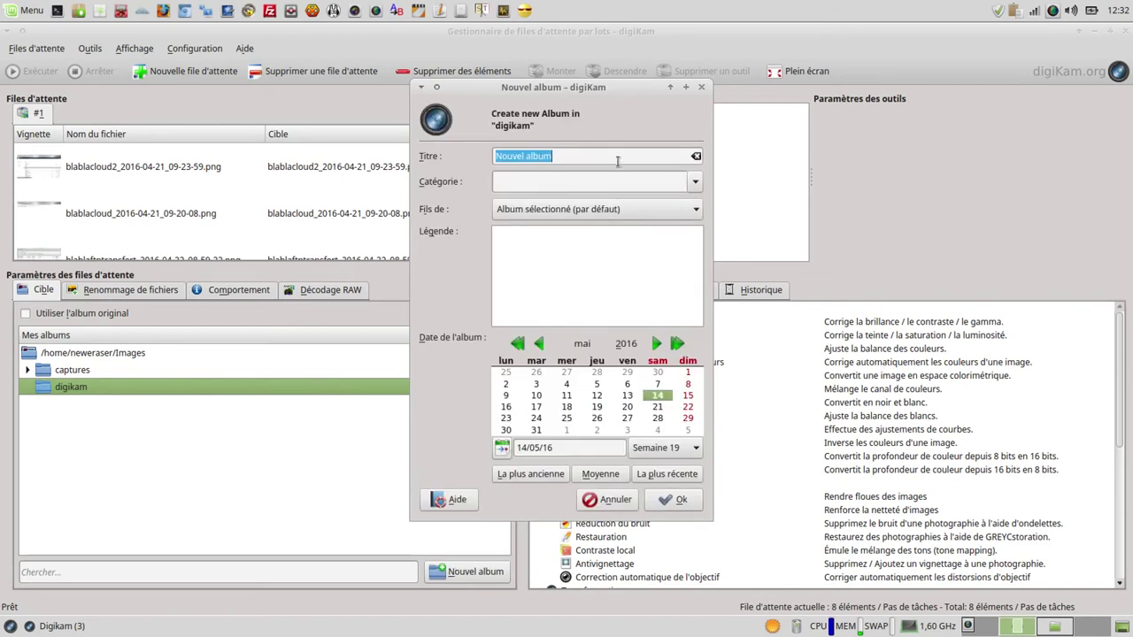
{"action": "type", "text": "retouche"}
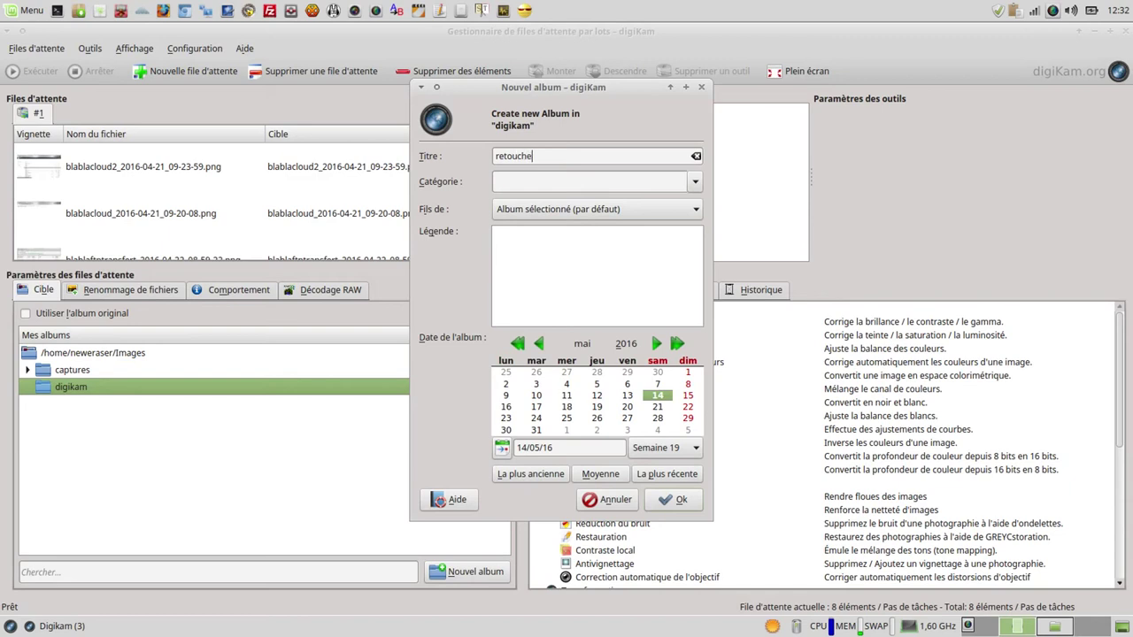
{"action": "type", "text": "s"}
{"action": "left_click", "coordinate": [679, 500]}
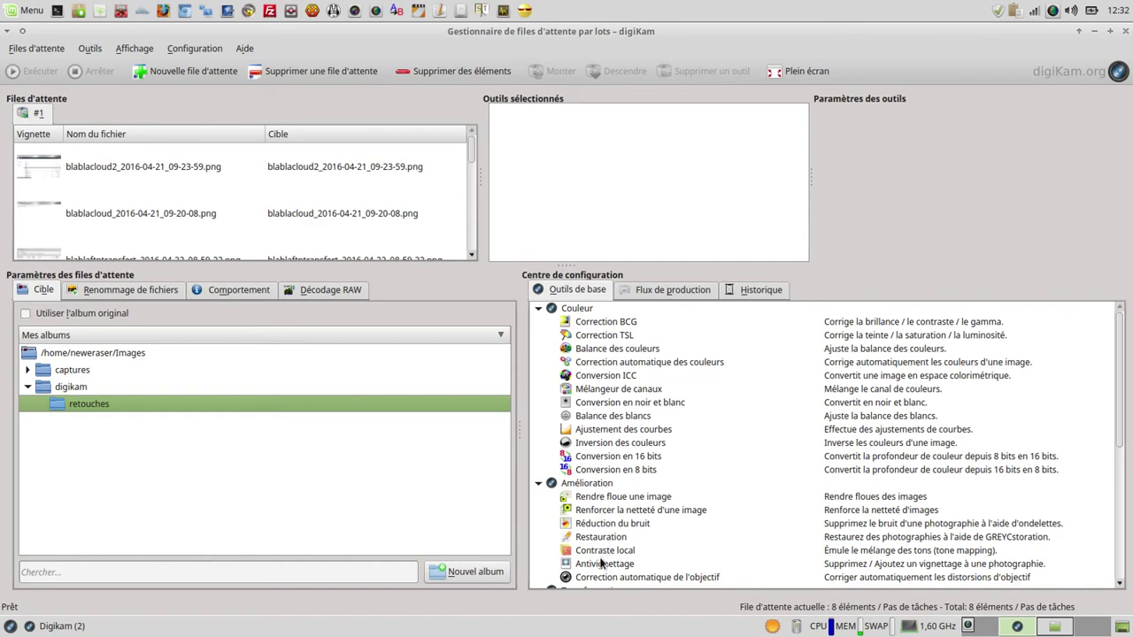
- Examine the available base tools for batch processing, from colour and enhancement to transformation, decoration, filters, conversion and metadata
{"action": "scroll", "coordinate": [601, 562], "scroll_direction": "down", "scroll_amount": 1}
{"action": "scroll", "coordinate": [601, 563], "scroll_direction": "down", "scroll_amount": 1}
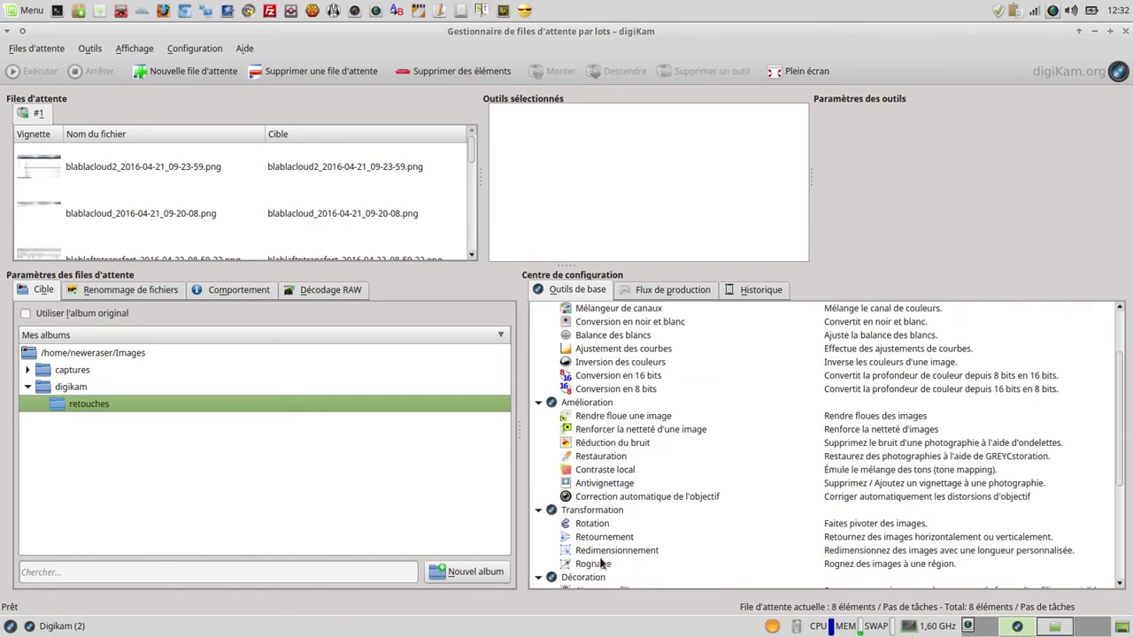
{"action": "scroll", "coordinate": [601, 563], "scroll_direction": "down", "scroll_amount": 1}
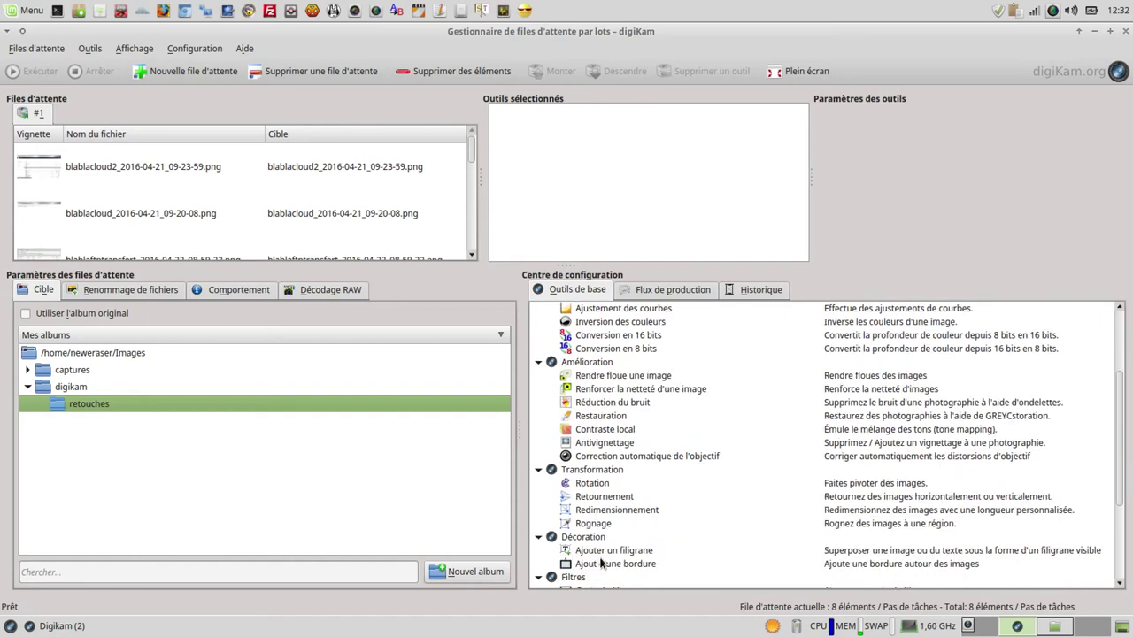
{"action": "scroll", "coordinate": [601, 563], "scroll_direction": "down", "scroll_amount": 1}
{"action": "scroll", "coordinate": [601, 563], "scroll_direction": "down", "scroll_amount": 1}
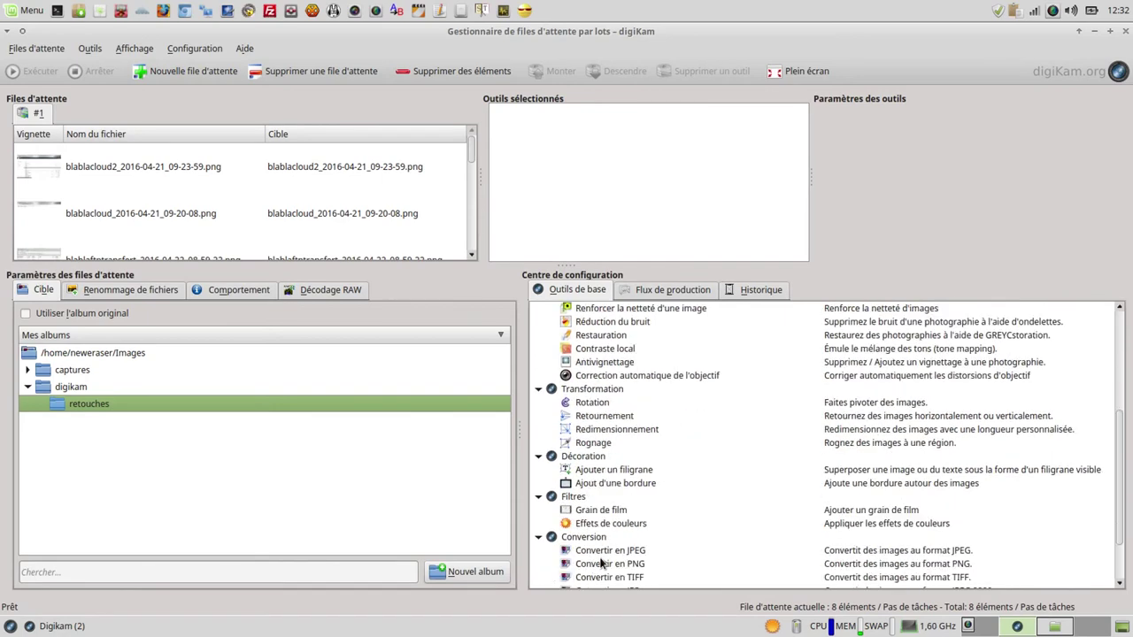
{"action": "scroll", "coordinate": [601, 563], "scroll_direction": "down", "scroll_amount": 1}
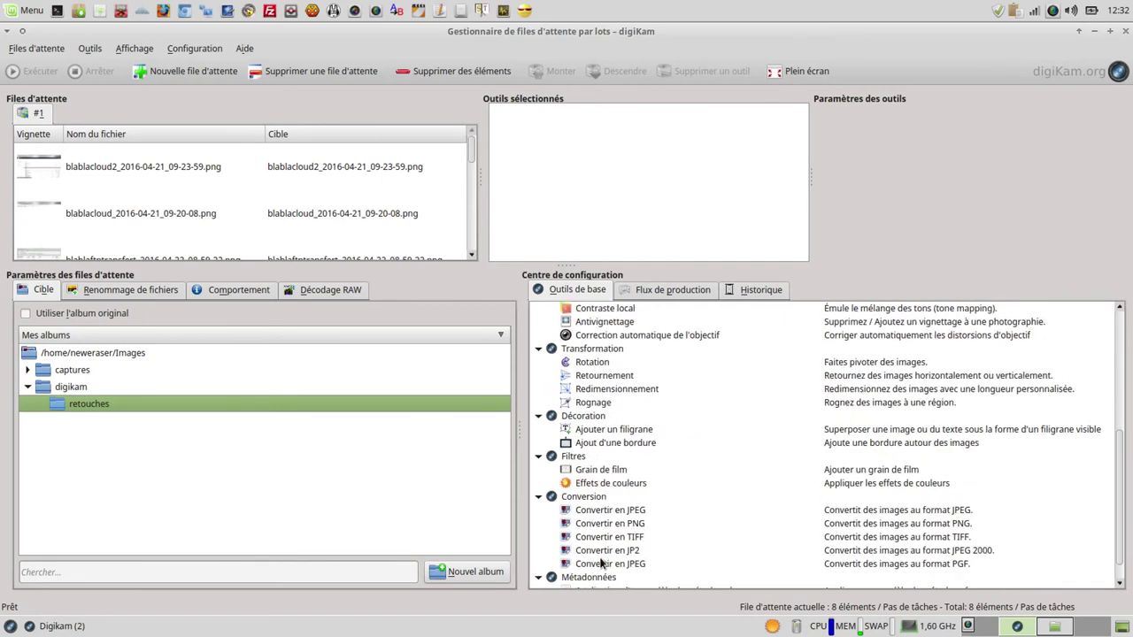
{"action": "scroll", "coordinate": [600, 563], "scroll_direction": "down", "scroll_amount": 1}
{"action": "scroll", "coordinate": [601, 563], "scroll_direction": "up", "scroll_amount": 5}
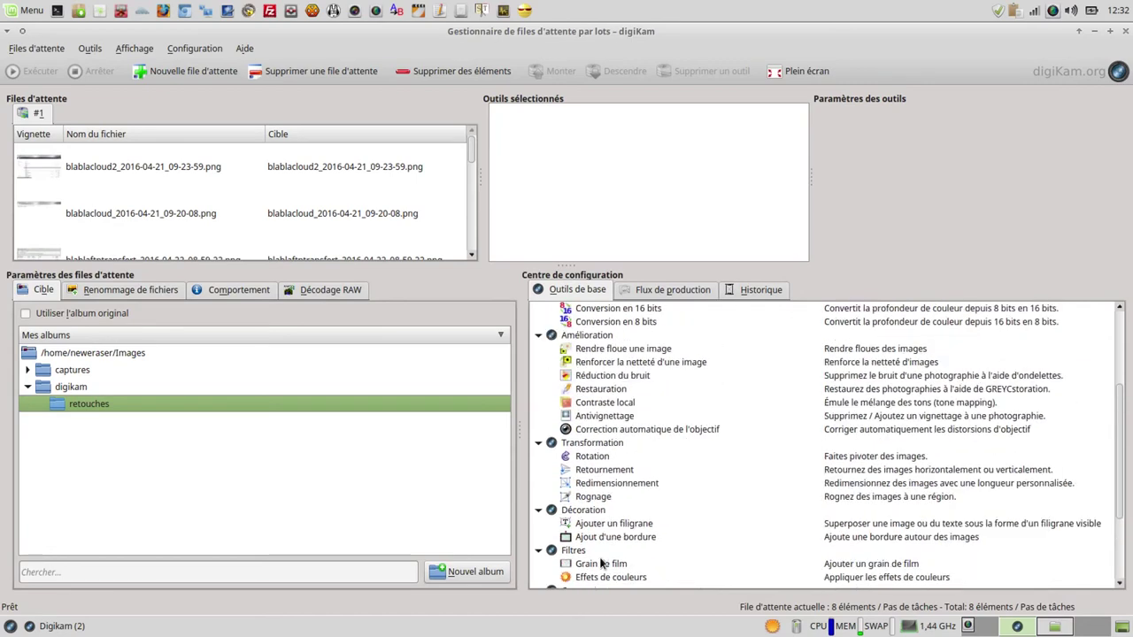
{"action": "scroll", "coordinate": [601, 563], "scroll_direction": "up", "scroll_amount": 2}
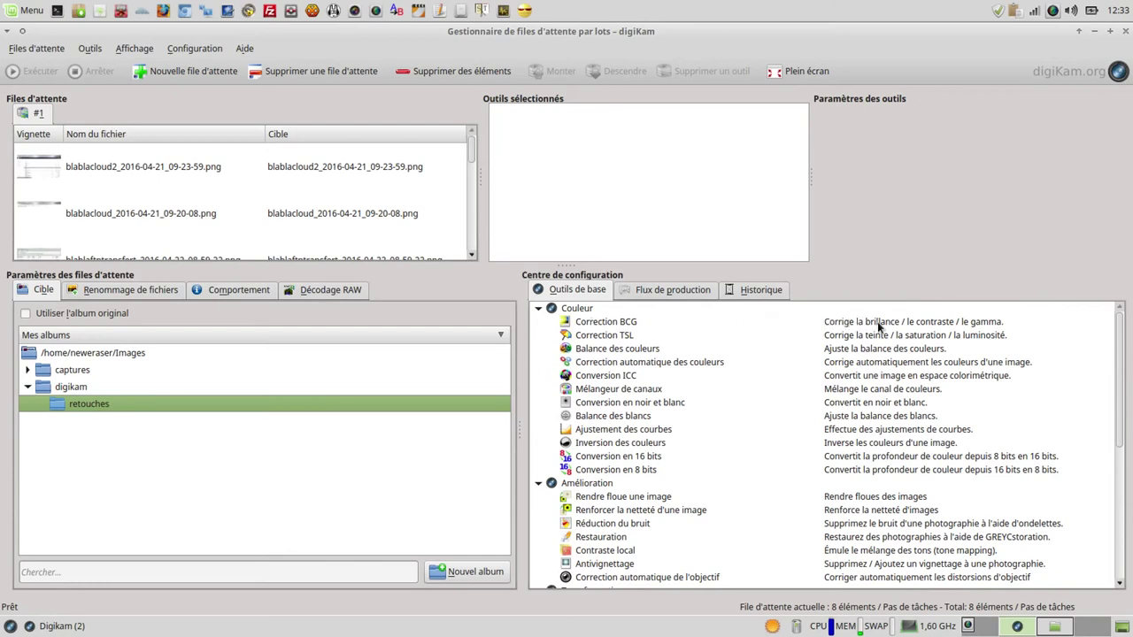
- Add the Correction BCG tool to the queue and set its contrast to 25
{"action": "left_click", "coordinate": [968, 324]}
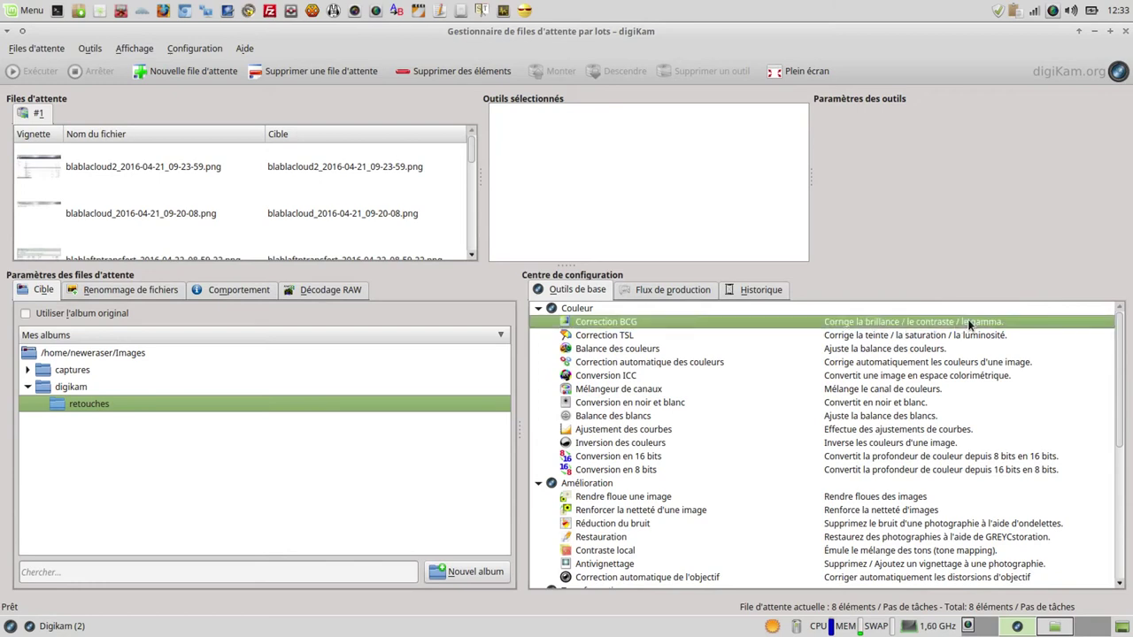
{"action": "double_click", "coordinate": [968, 323]}
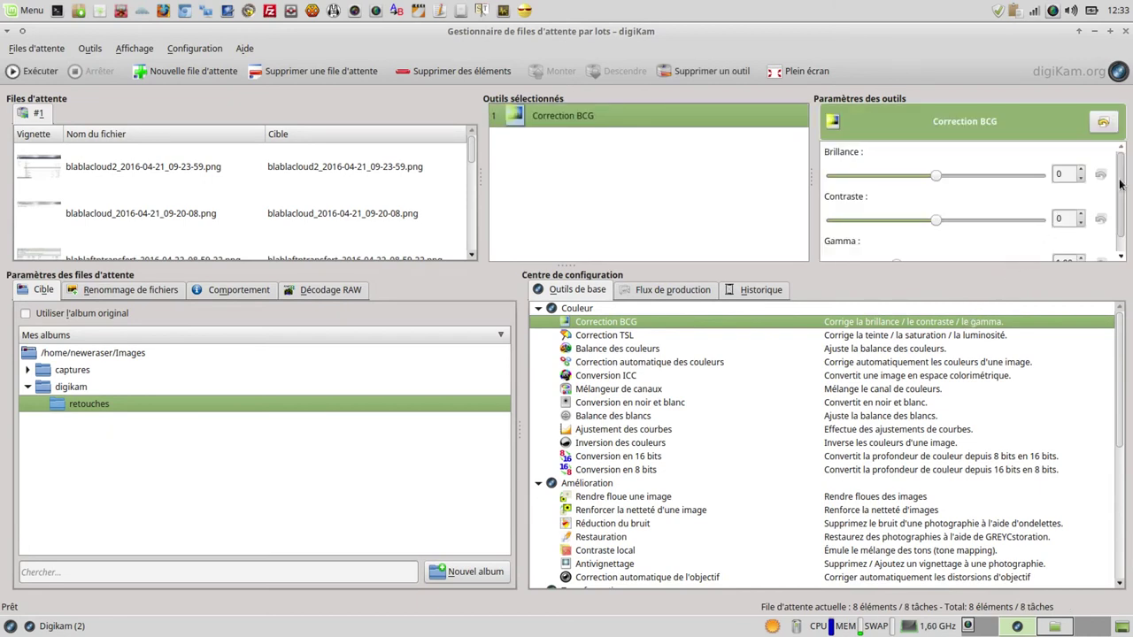
{"action": "left_click_drag", "start_coordinate": [1120, 183], "coordinate": [1122, 225]}
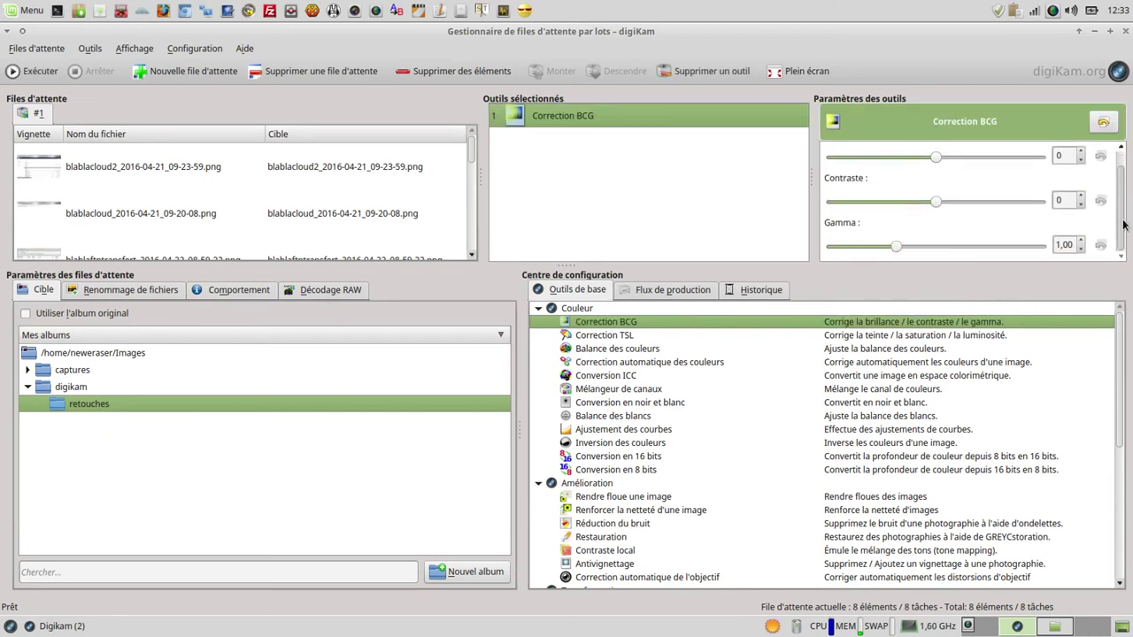
{"action": "left_click", "coordinate": [1079, 197]}
{"action": "left_click", "coordinate": [1080, 198]}
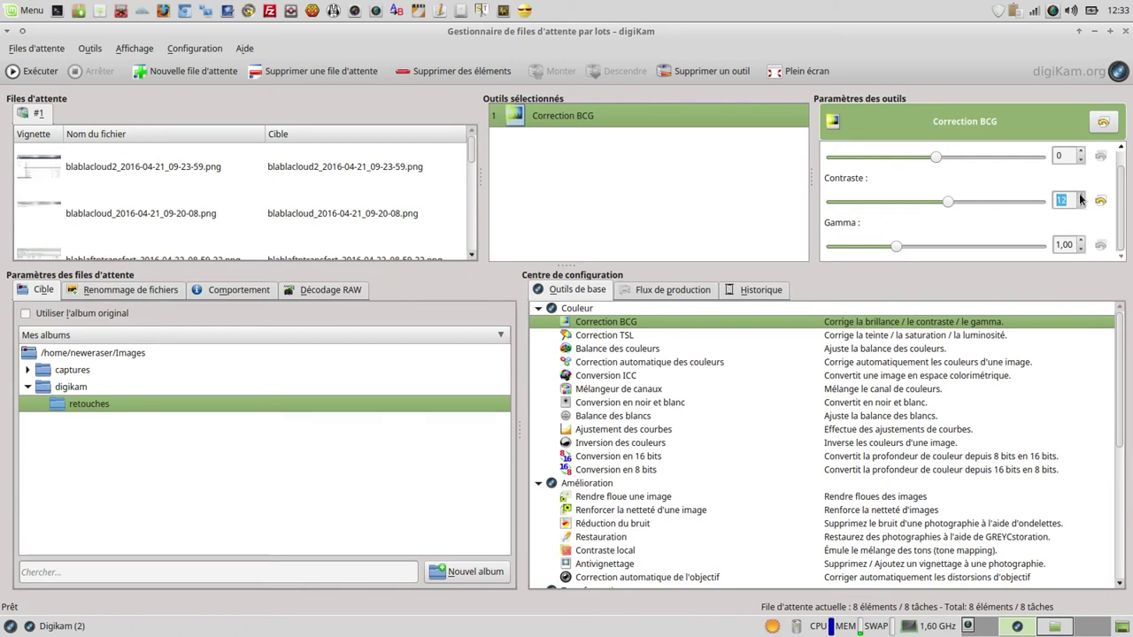
{"action": "left_click", "coordinate": [1068, 200]}
{"action": "key", "text": "BackSpace"}
{"action": "type", "text": "25"}
{"action": "key", "text": "Return"}
- Add the Correction TSL tool to the queue and set its luminosity to 25
{"action": "left_click", "coordinate": [909, 335]}
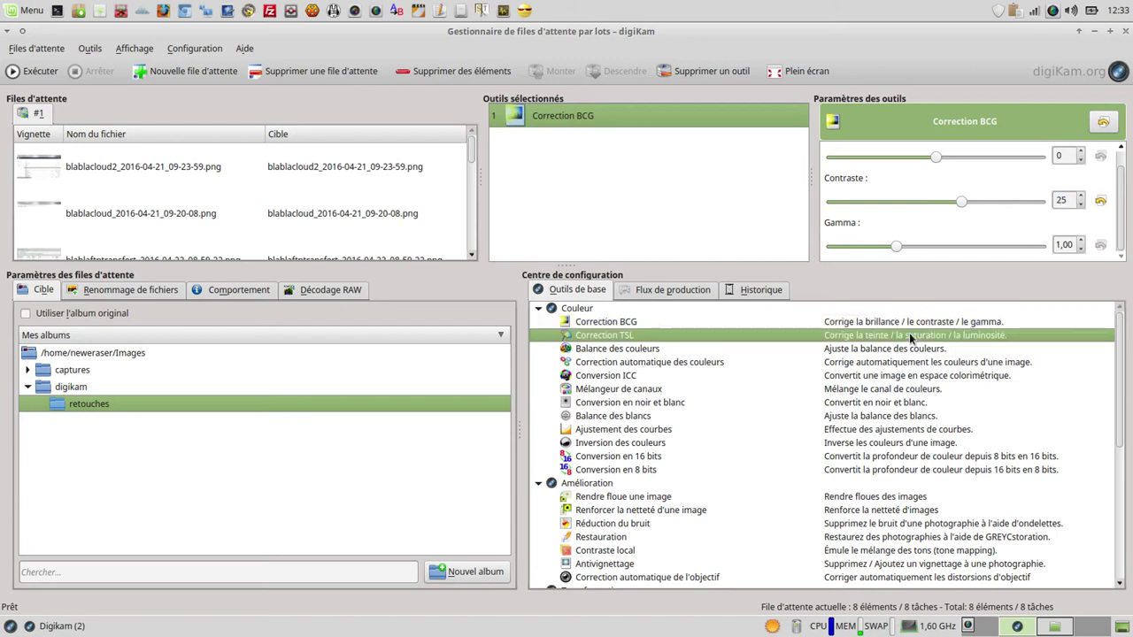
{"action": "double_click", "coordinate": [909, 334]}
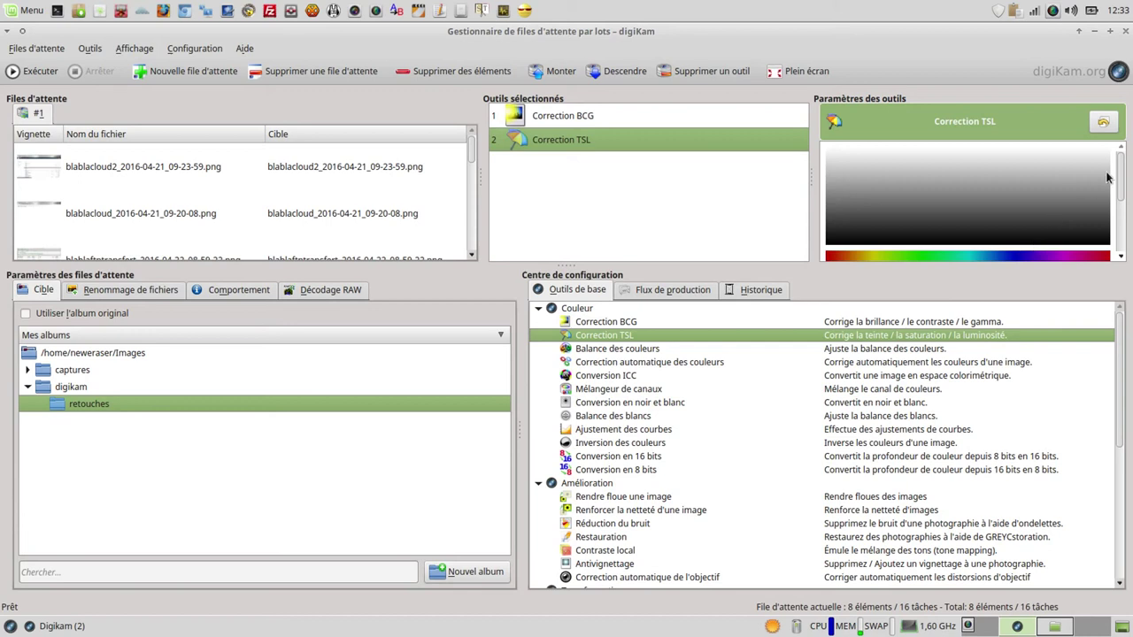
{"action": "left_click_drag", "start_coordinate": [1118, 168], "coordinate": [1119, 221]}
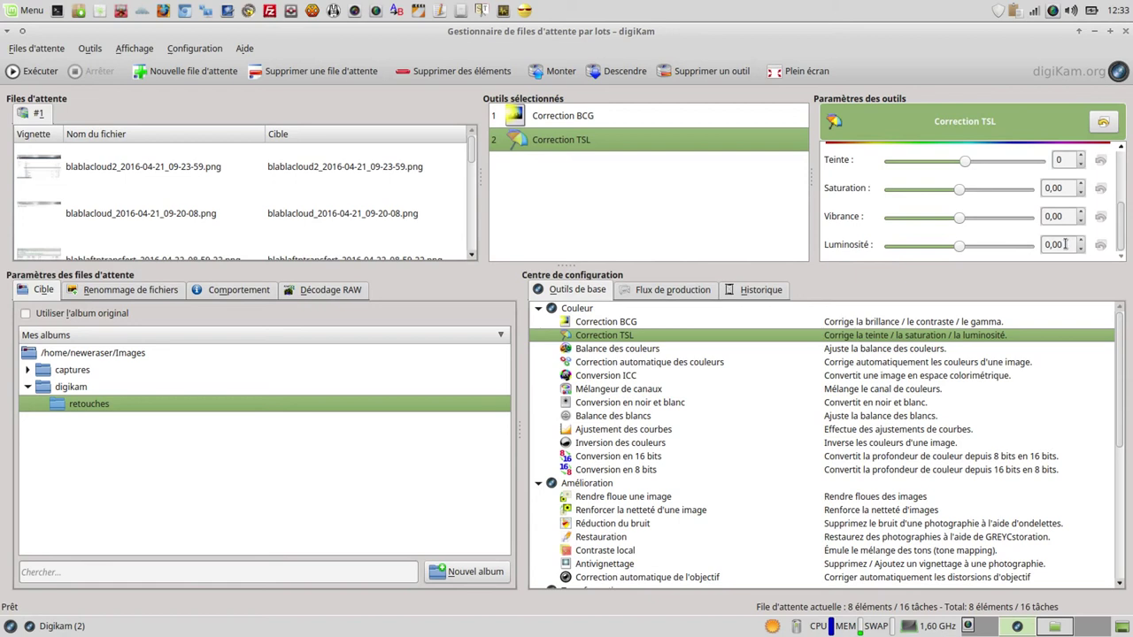
{"action": "left_click_drag", "start_coordinate": [1062, 244], "coordinate": [1032, 244]}
{"action": "type", "text": "25"}
{"action": "key", "text": "Return"}
{"action": "scroll", "coordinate": [622, 550], "scroll_direction": "down", "scroll_amount": 1}
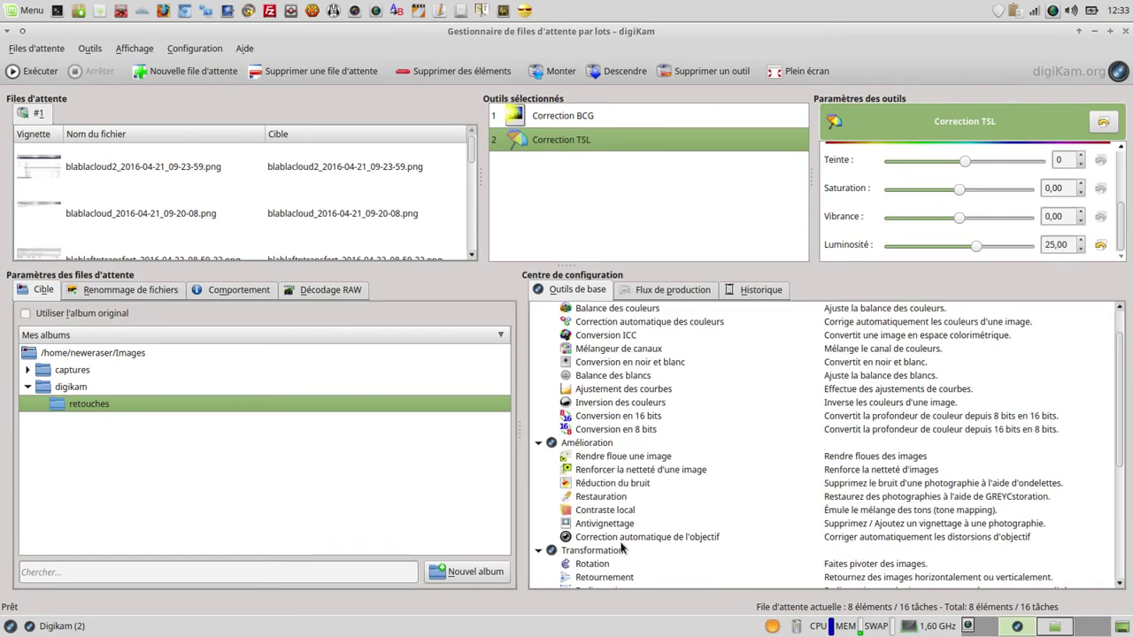
- Add the Rotation tool to the queue and turn off its use of EXIF orientation
{"action": "scroll", "coordinate": [622, 548], "scroll_direction": "down", "scroll_amount": 1}
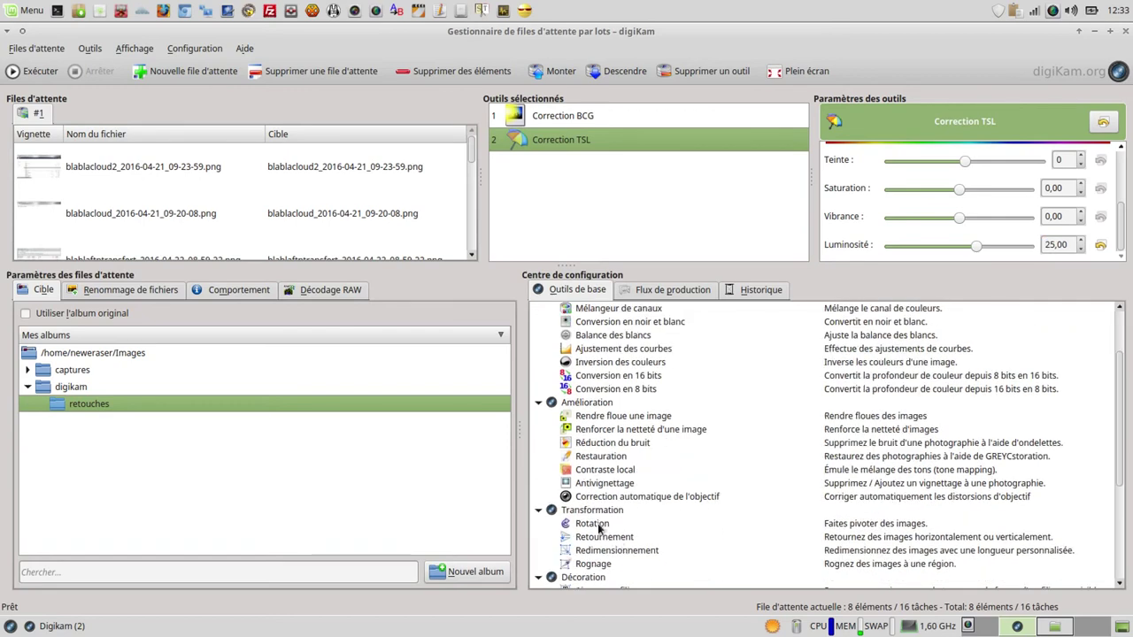
{"action": "left_click", "coordinate": [596, 523]}
{"action": "double_click", "coordinate": [595, 520]}
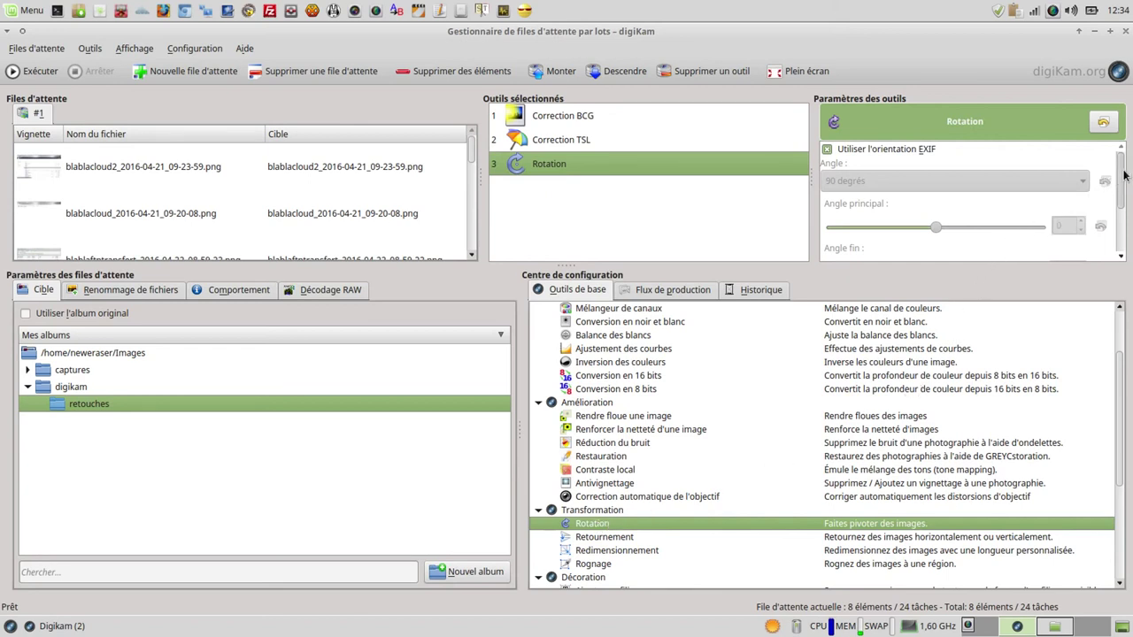
{"action": "left_click_drag", "start_coordinate": [1124, 175], "coordinate": [1121, 192]}
{"action": "left_click_drag", "start_coordinate": [1120, 199], "coordinate": [1127, 174]}
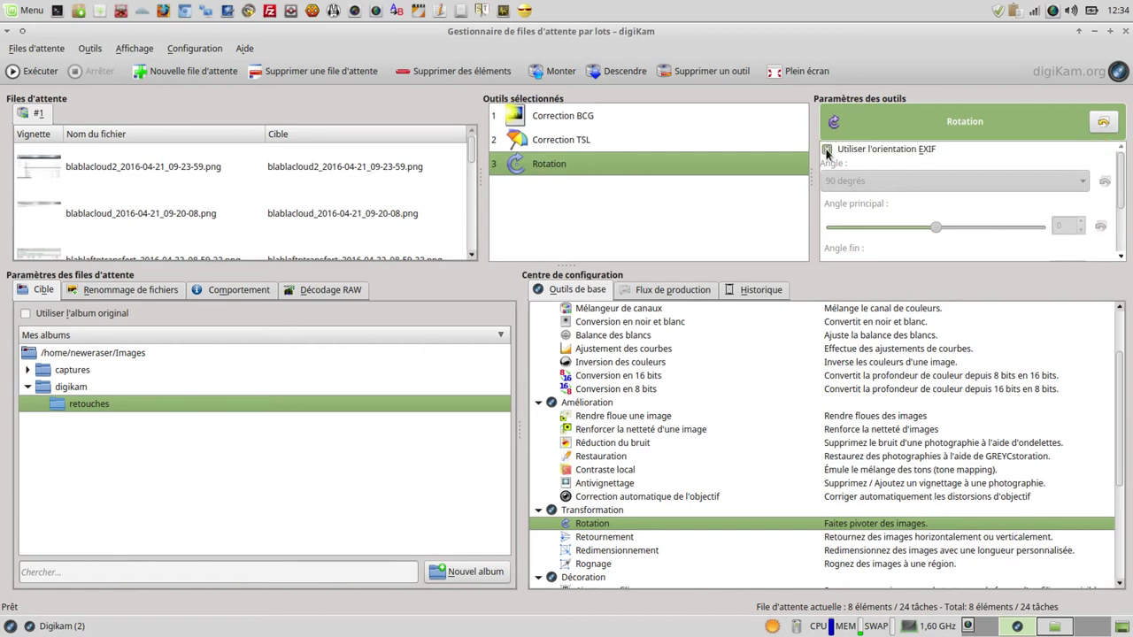
{"action": "left_click", "coordinate": [827, 149]}
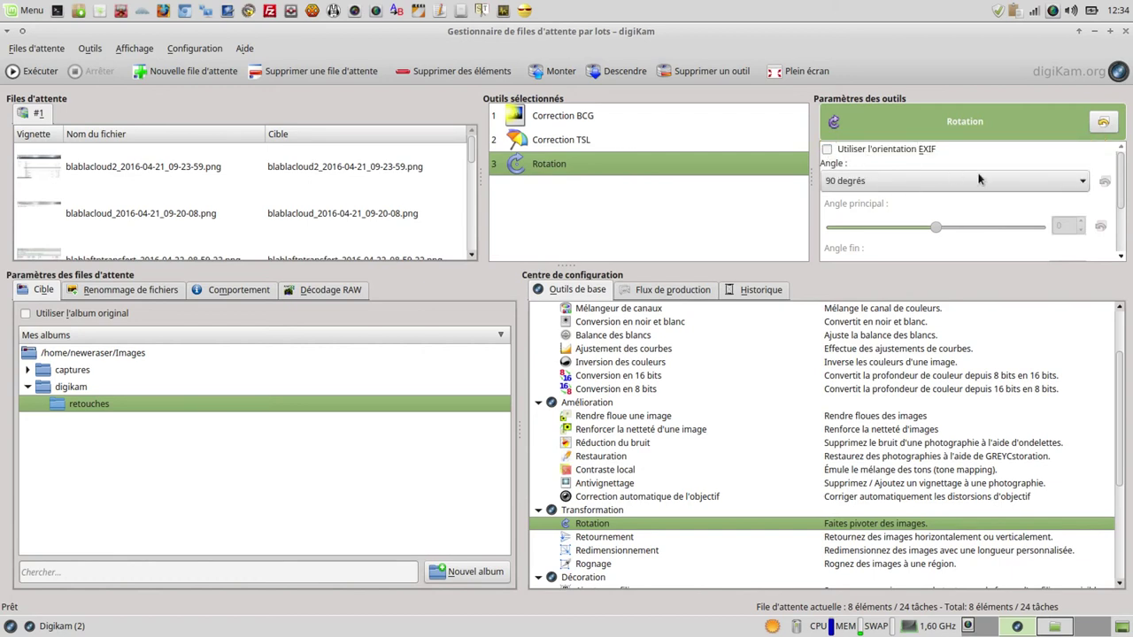
- Set the rotation angle to 180 degrees and run the batch queue
{"action": "left_click", "coordinate": [1063, 181]}
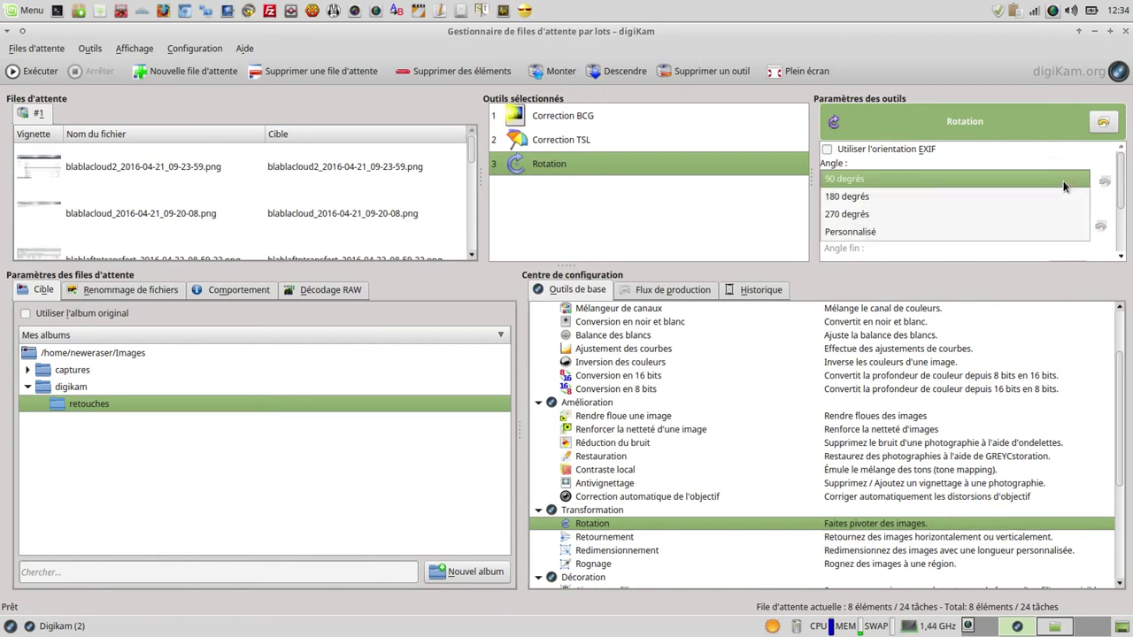
{"action": "left_click", "coordinate": [1063, 180]}
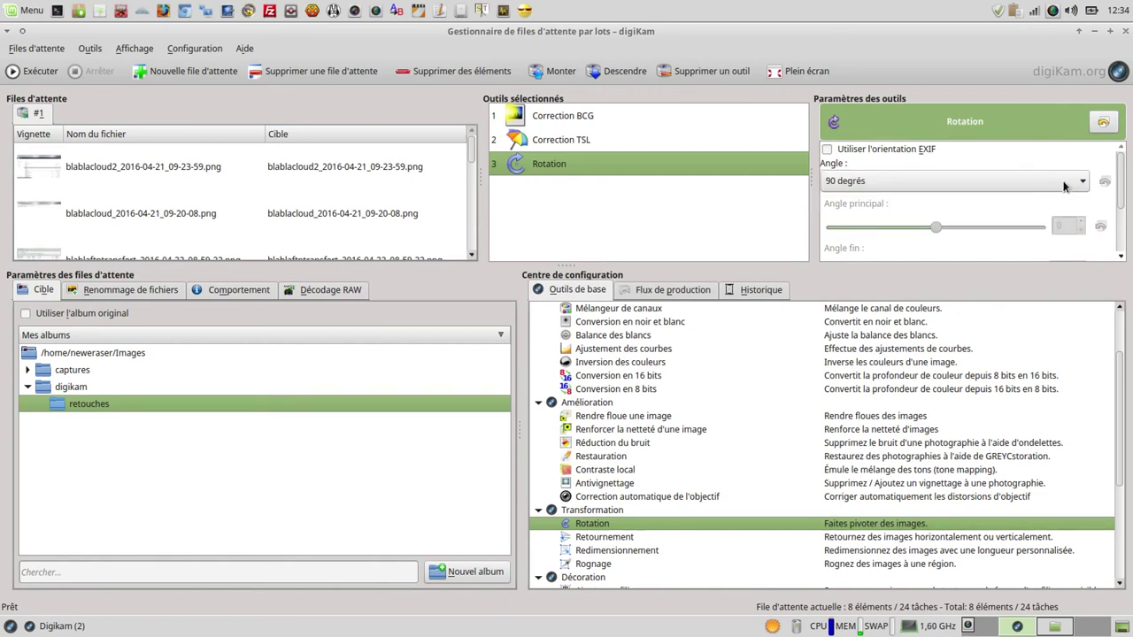
{"action": "left_click", "coordinate": [1064, 182]}
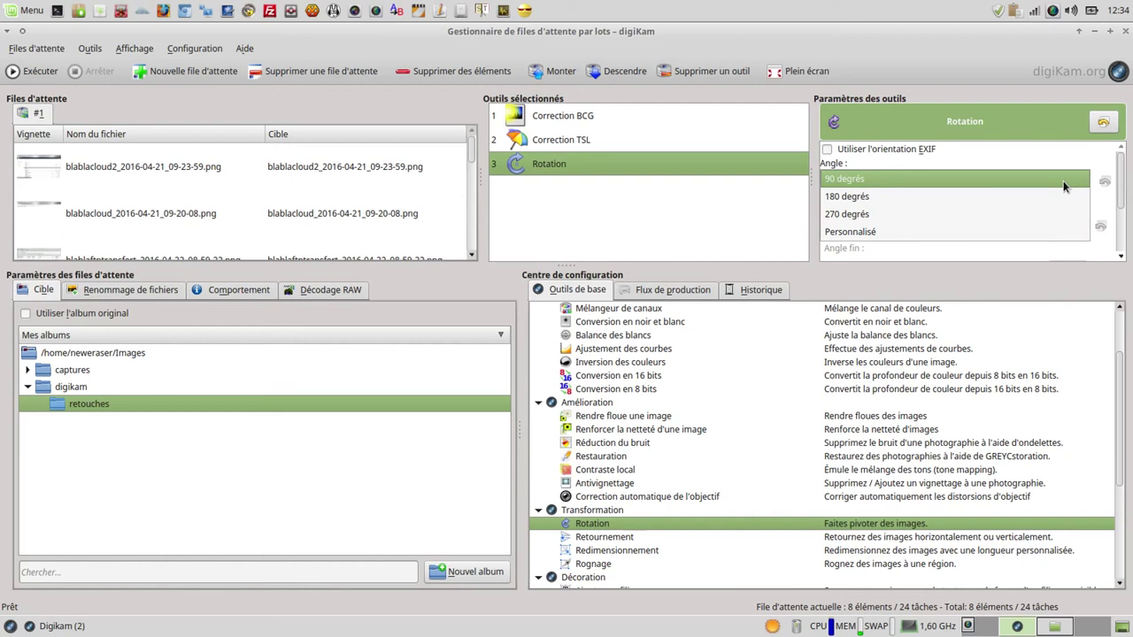
{"action": "left_click", "coordinate": [1057, 197]}
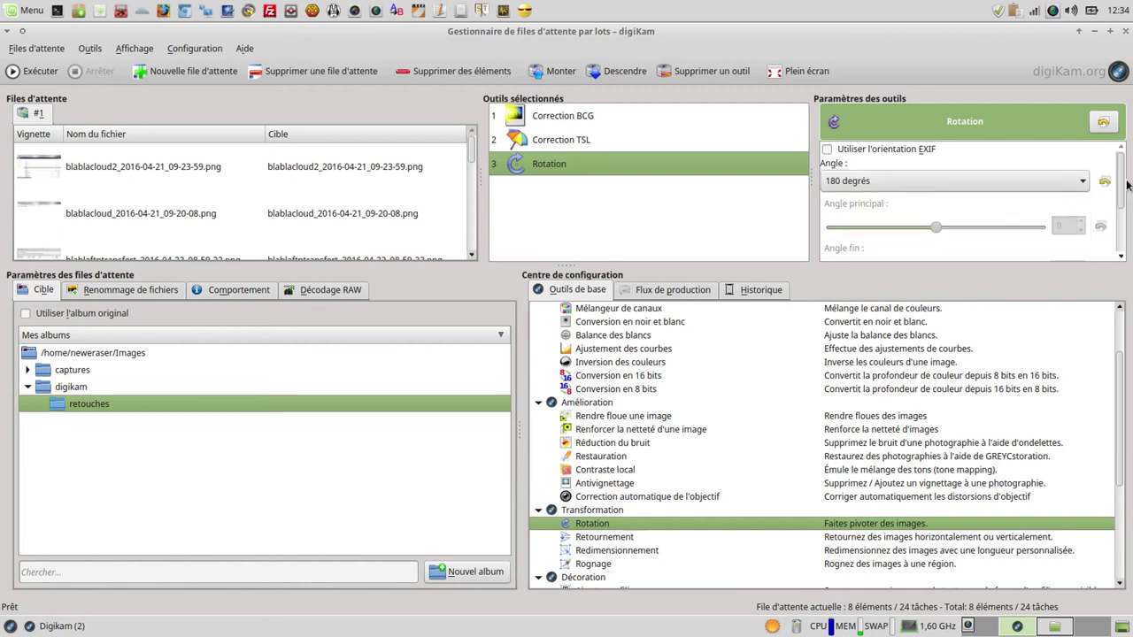
{"action": "mouse_move", "coordinate": [1122, 184]}
{"action": "left_mouse_down"}
{"action": "mouse_move", "coordinate": [1122, 247]}
{"action": "mouse_move", "coordinate": [1122, 182]}
{"action": "left_mouse_up"}
{"action": "left_click", "coordinate": [42, 73]}
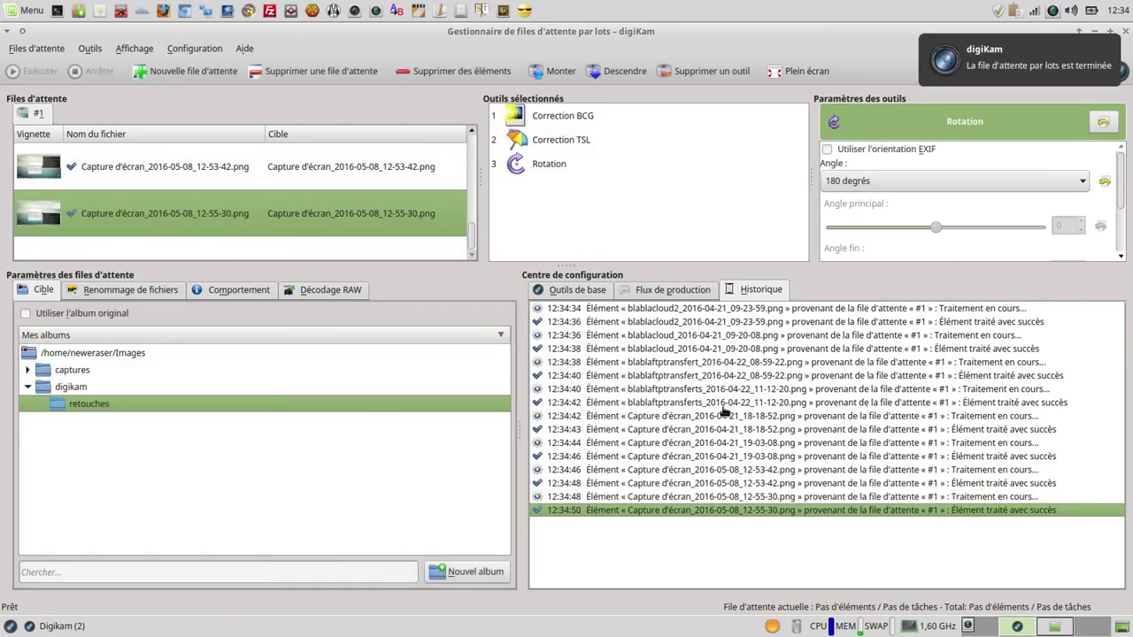
- Switch to the file manager, open the original blablacloud2_2016-04-21_09-23-59.png in the image viewer and tile its window to half the screen
{"action": "left_click", "coordinate": [1056, 627]}
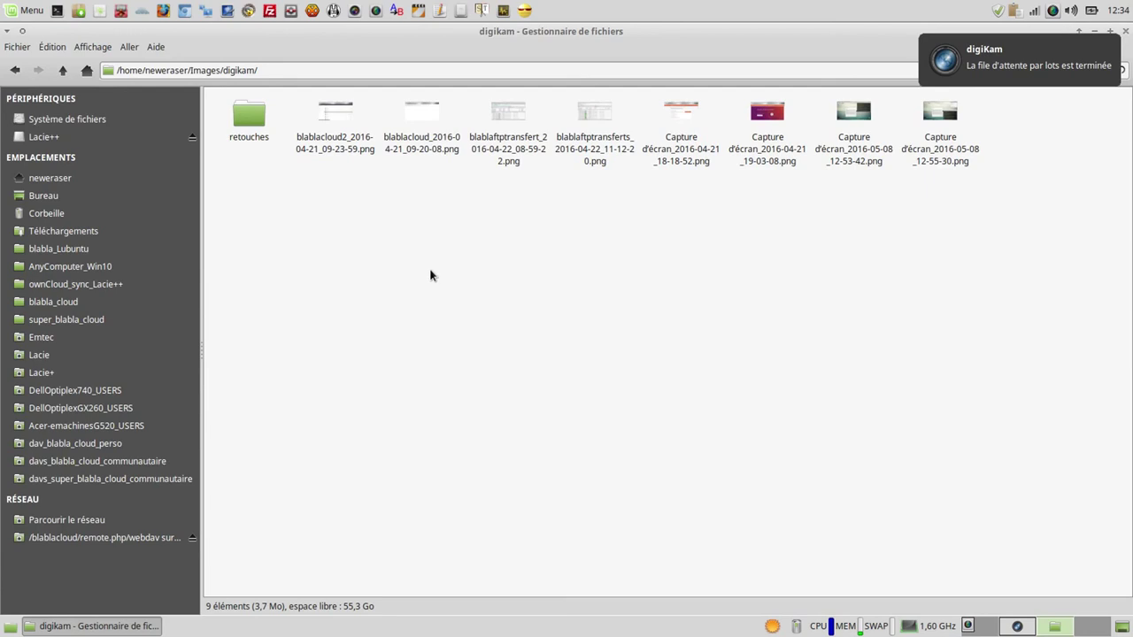
{"action": "left_click", "coordinate": [338, 116]}
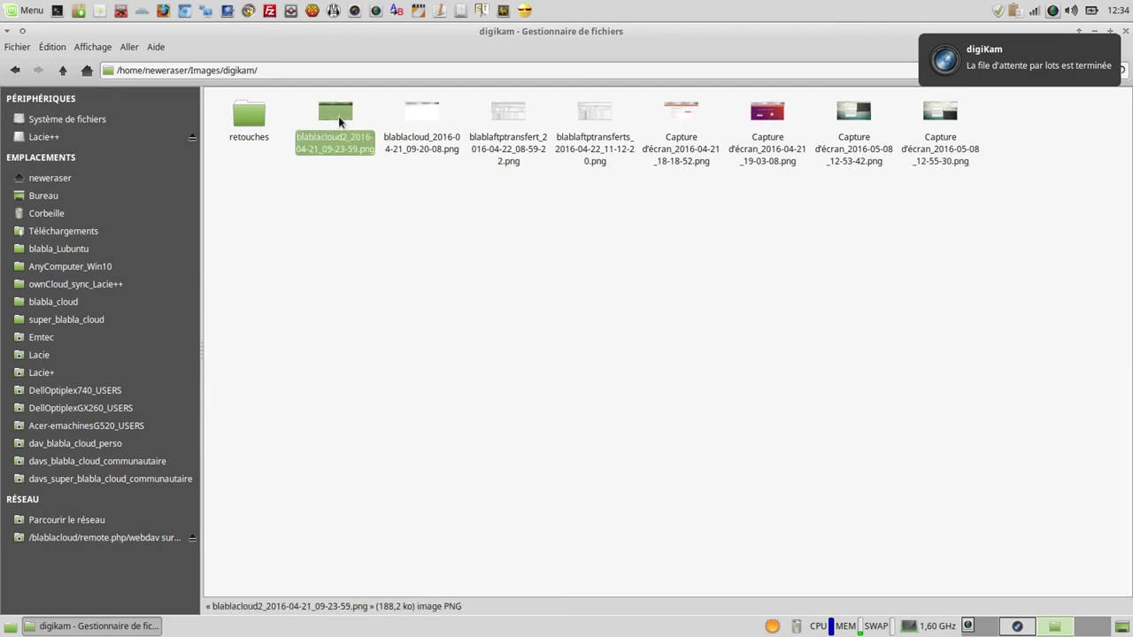
{"action": "double_click", "coordinate": [342, 121]}
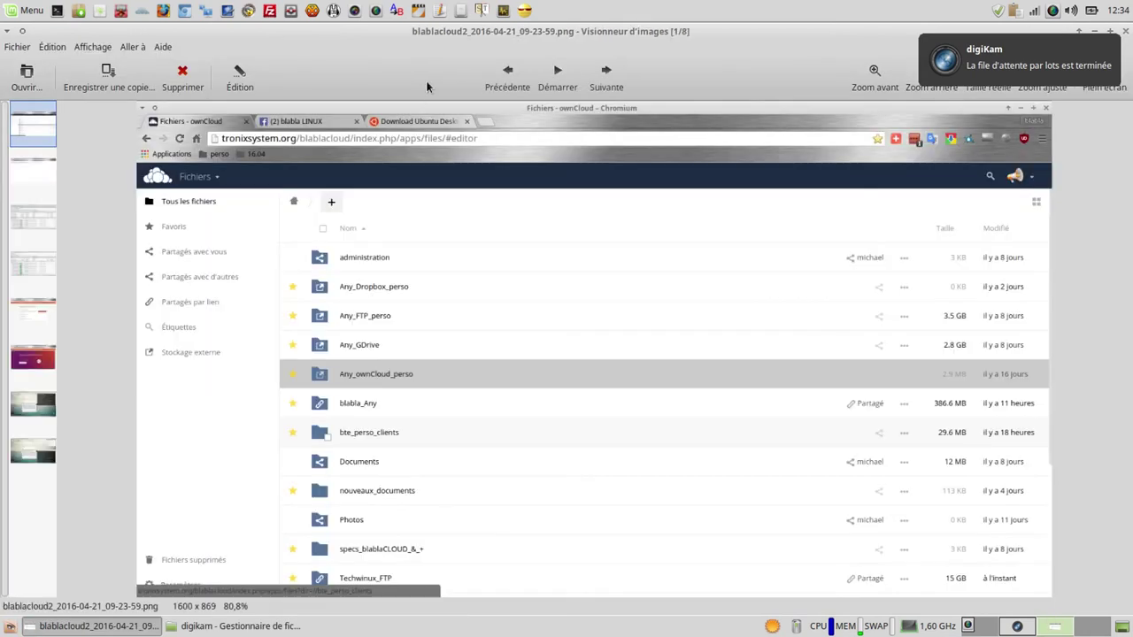
{"action": "left_click_drag", "start_coordinate": [448, 34], "coordinate": [2, 311]}
{"action": "left_click", "coordinate": [734, 326]}
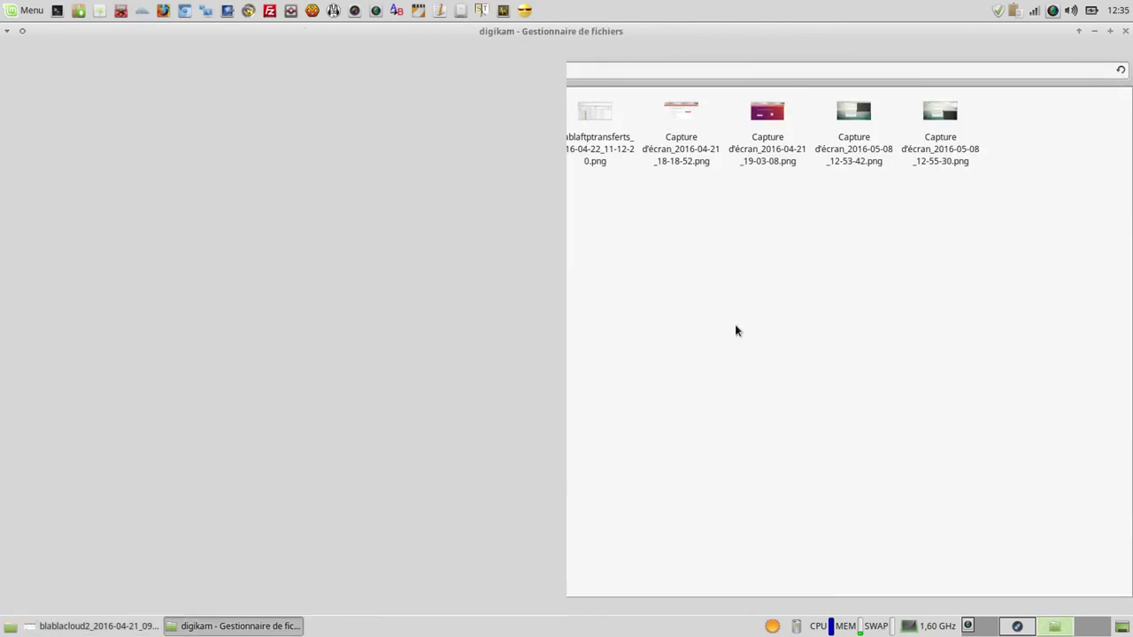
- Open the processed blablacloud2_2016-04-21_09-23-59.png from the retouches folder and tile it side by side with the original
{"action": "double_click", "coordinate": [255, 119]}
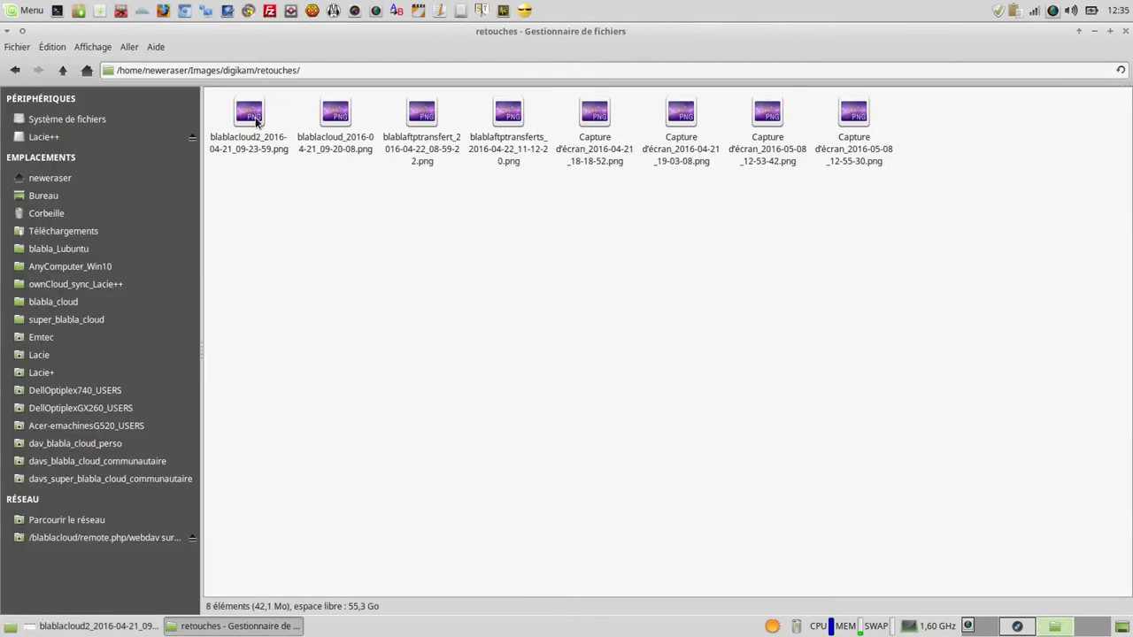
{"action": "left_click", "coordinate": [254, 121]}
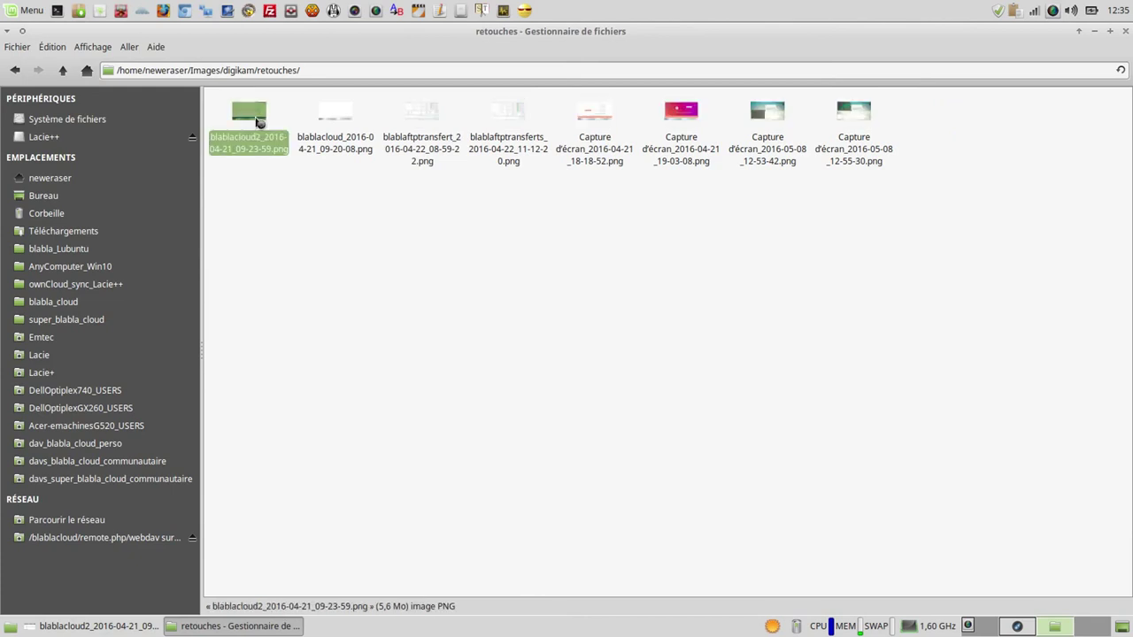
{"action": "double_click", "coordinate": [257, 120]}
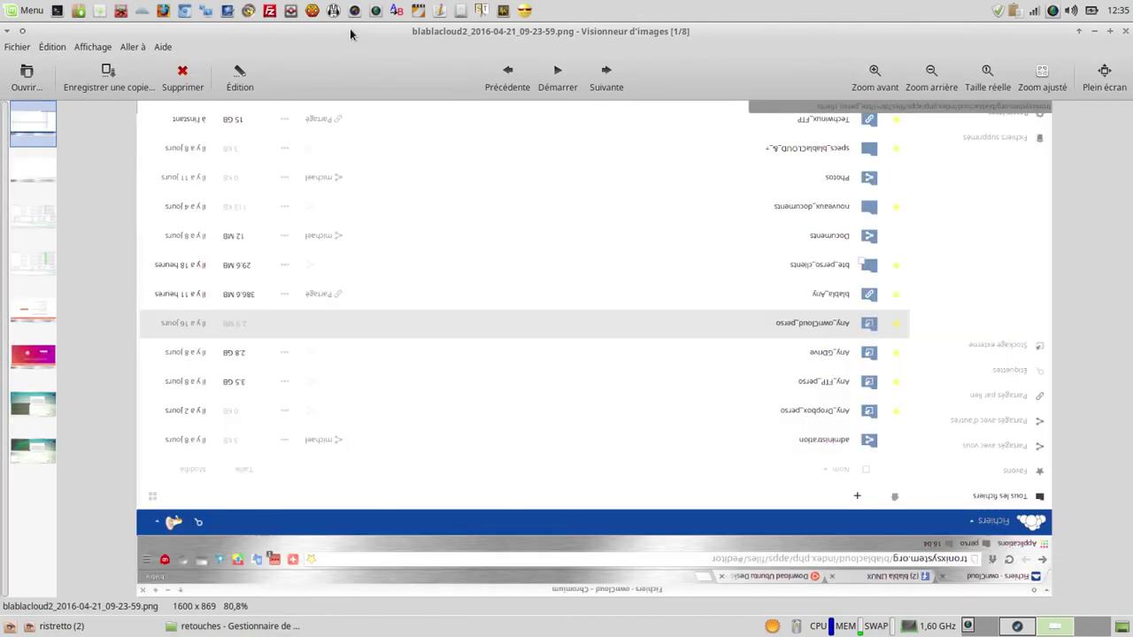
{"action": "left_click_drag", "start_coordinate": [349, 28], "coordinate": [1125, 348]}
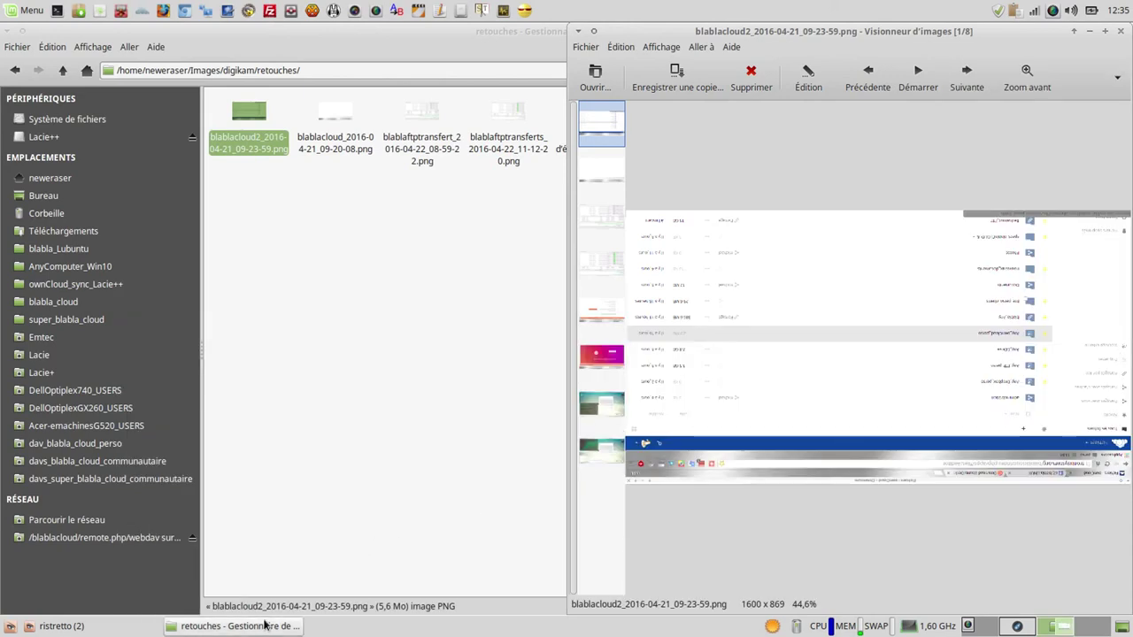
{"action": "left_click", "coordinate": [141, 631]}
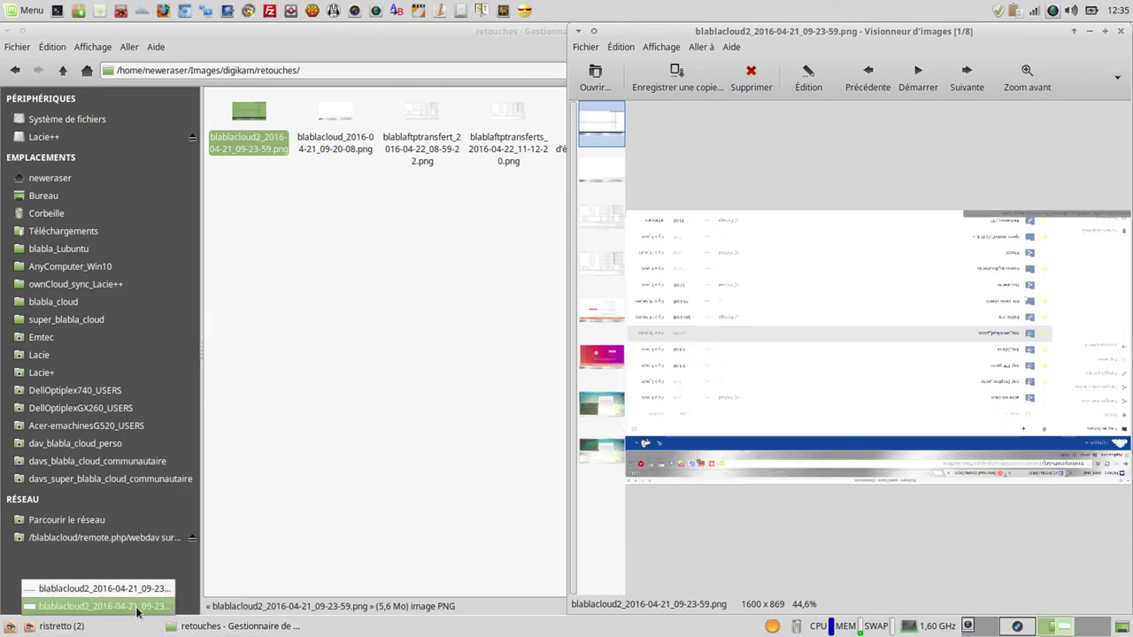
{"action": "left_click", "coordinate": [137, 606]}
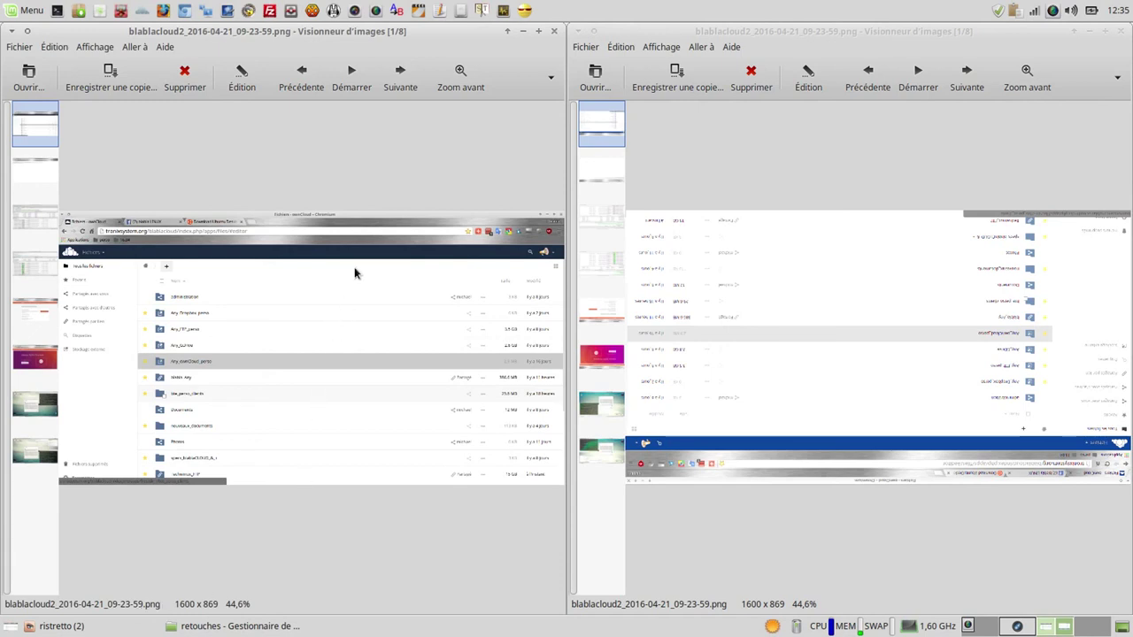
- Compare each remaining original image with its processed version by advancing both viewers through to the last image
{"action": "left_click", "coordinate": [399, 89]}
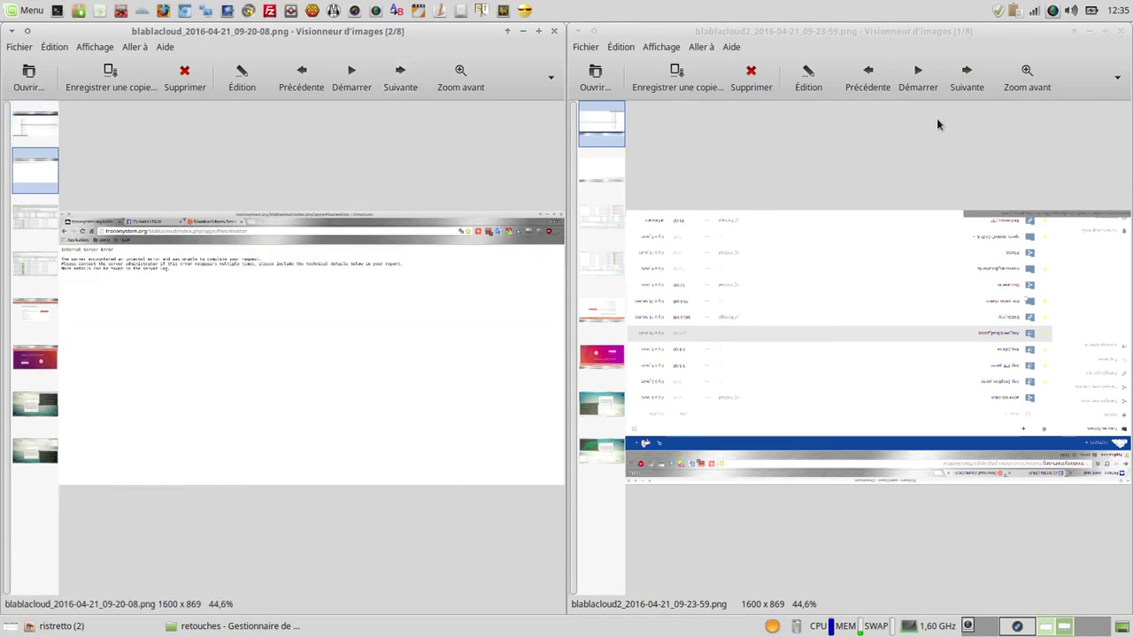
{"action": "left_click", "coordinate": [967, 89]}
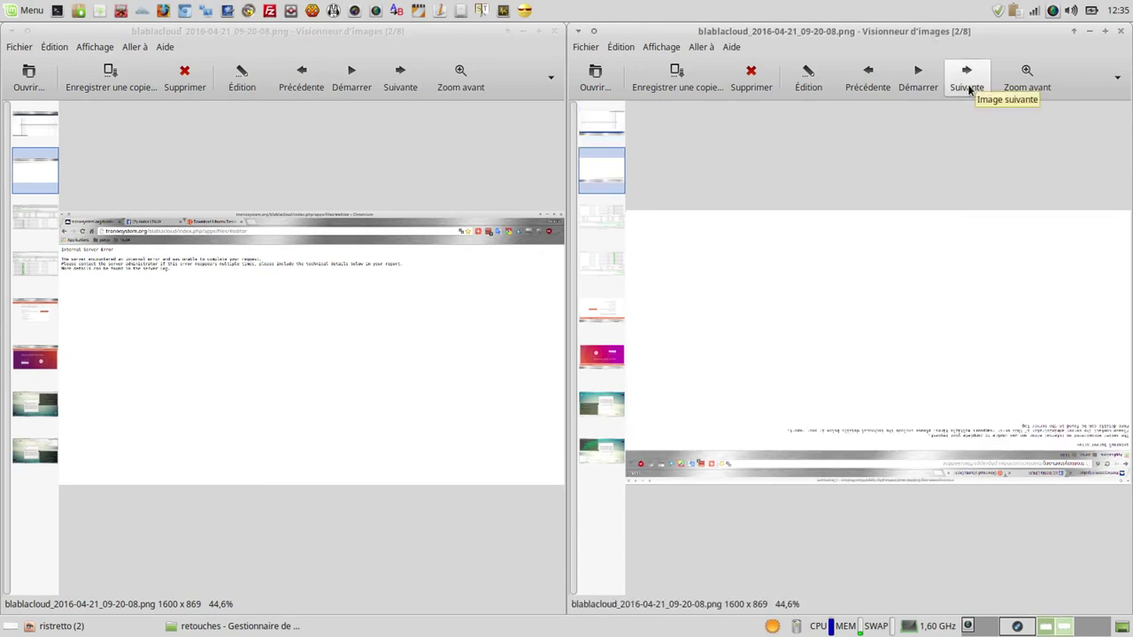
{"action": "left_click", "coordinate": [397, 90]}
{"action": "left_click", "coordinate": [967, 80]}
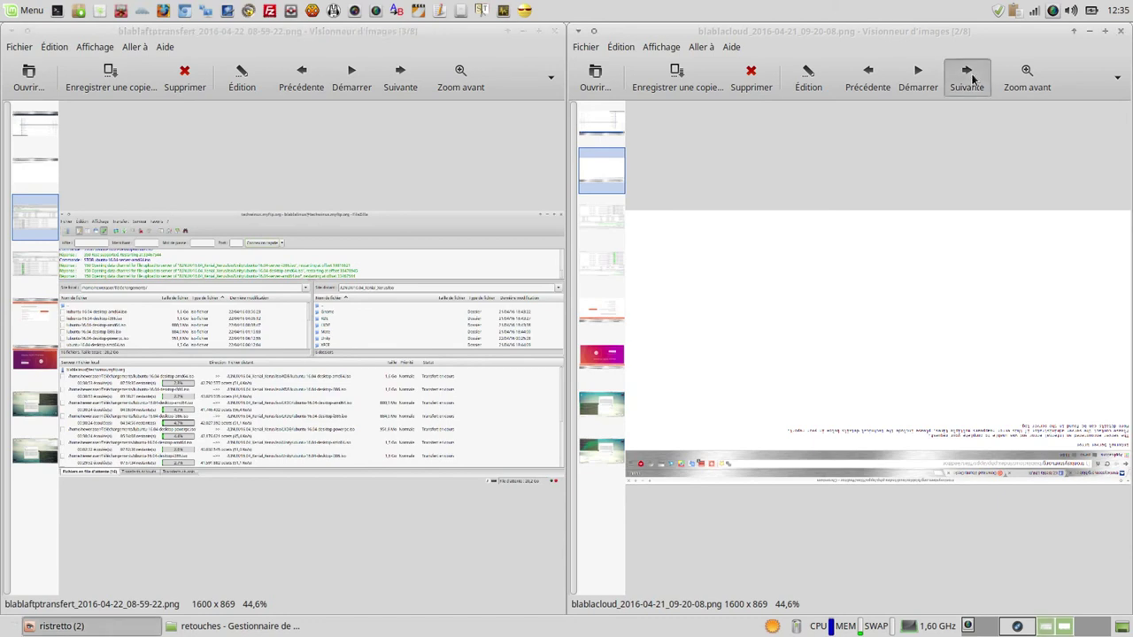
{"action": "left_click", "coordinate": [392, 92]}
{"action": "left_click", "coordinate": [965, 88]}
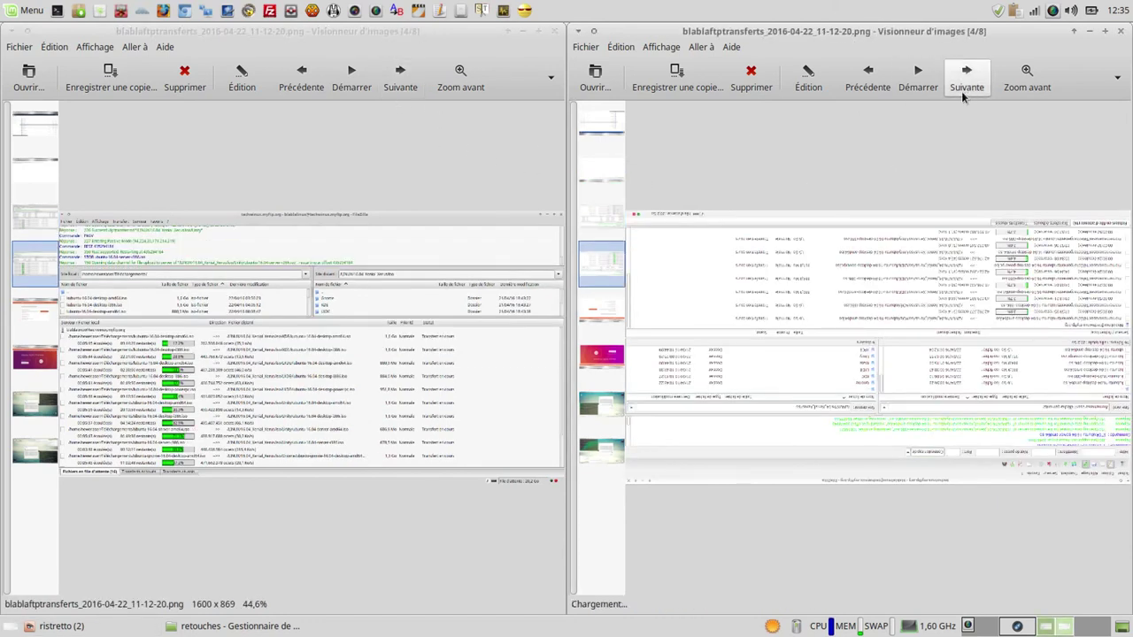
{"action": "left_click", "coordinate": [394, 86]}
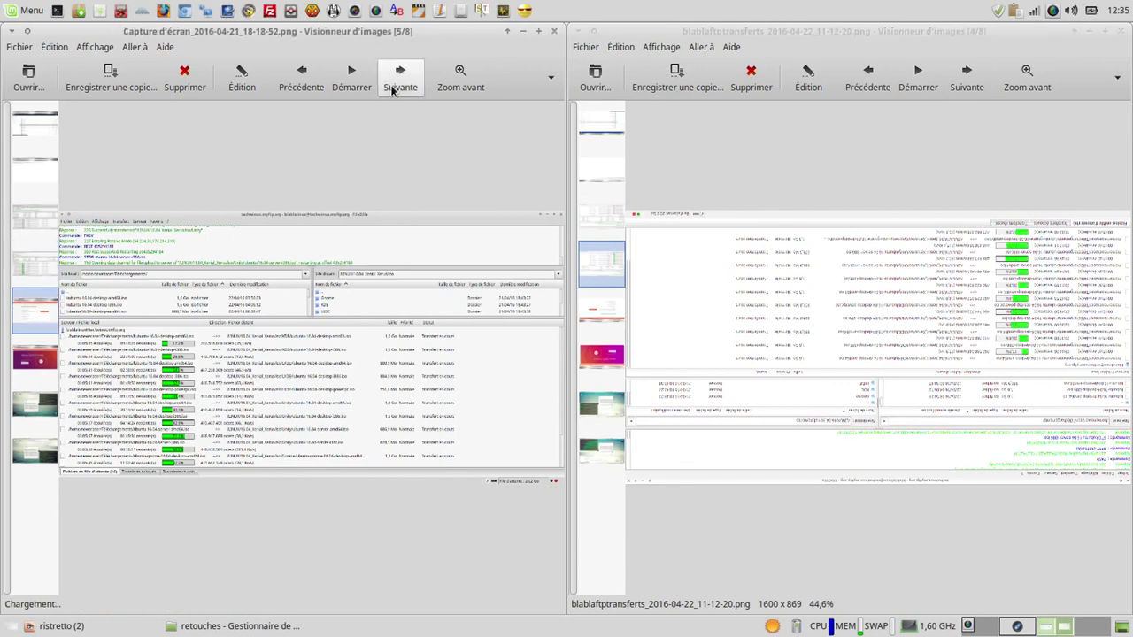
{"action": "left_click", "coordinate": [956, 89]}
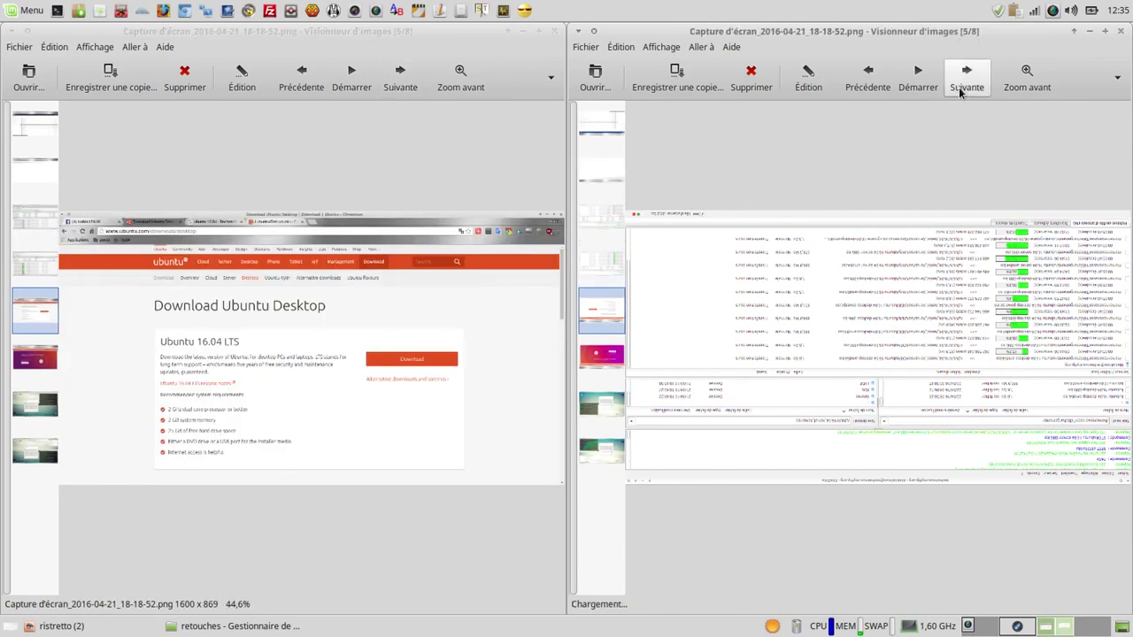
{"action": "left_click", "coordinate": [409, 90]}
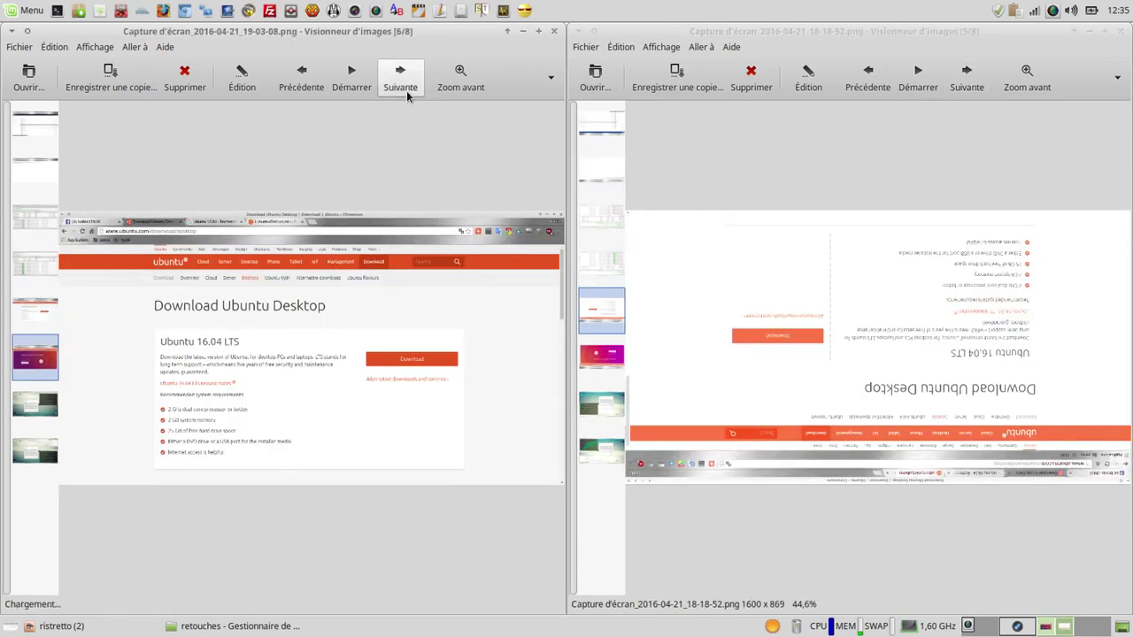
{"action": "left_click", "coordinate": [966, 81]}
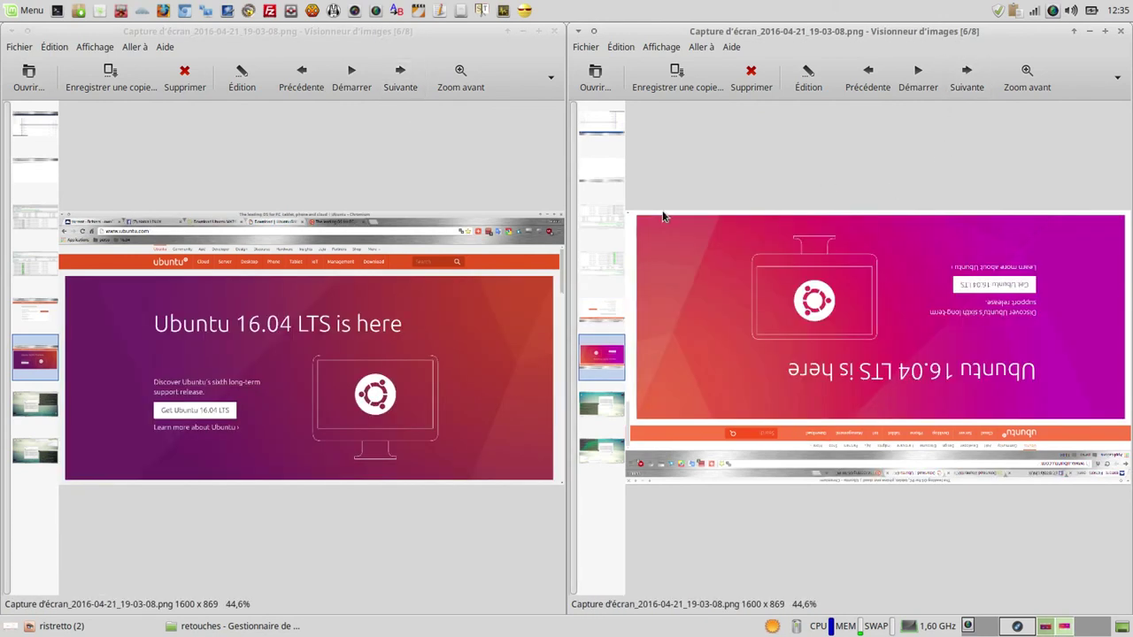
{"action": "left_click", "coordinate": [403, 82]}
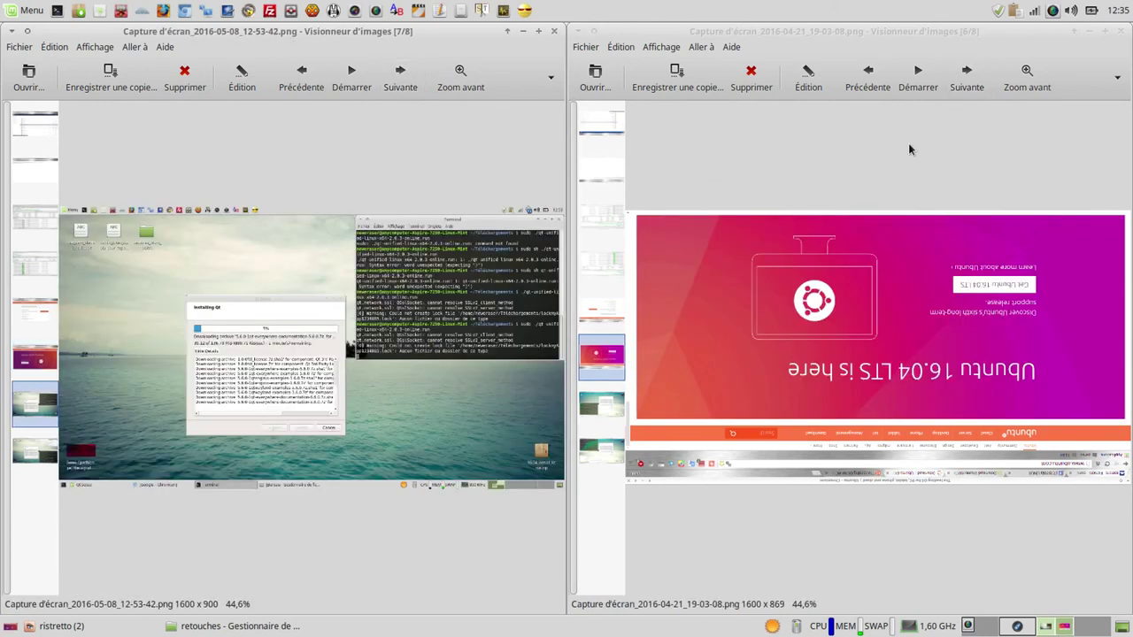
{"action": "left_click", "coordinate": [968, 78]}
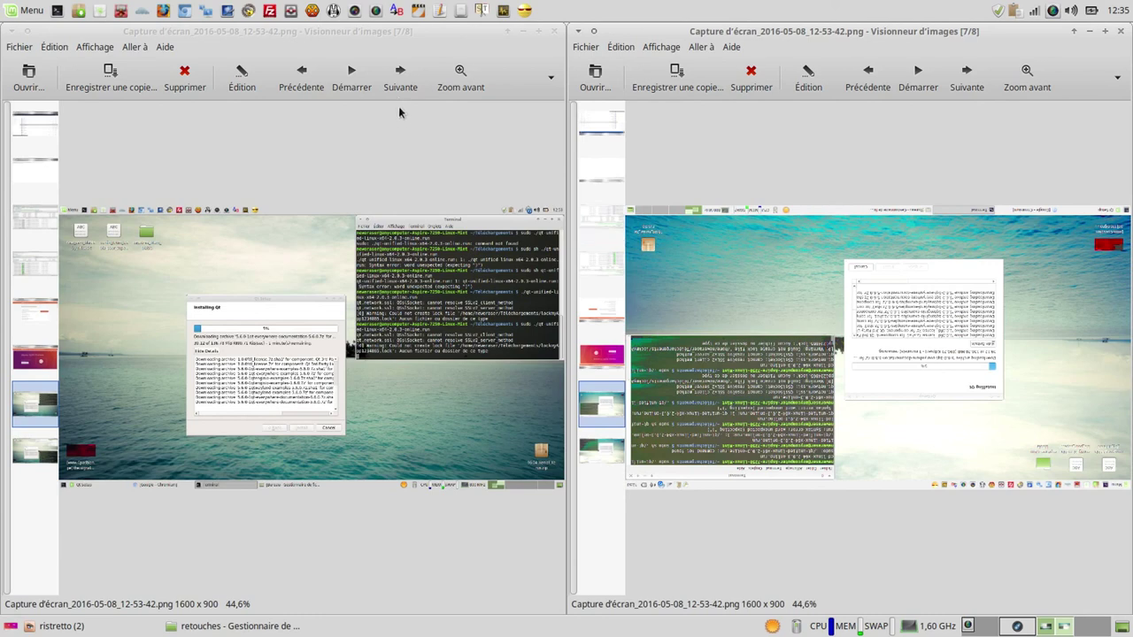
{"action": "left_click", "coordinate": [397, 87]}
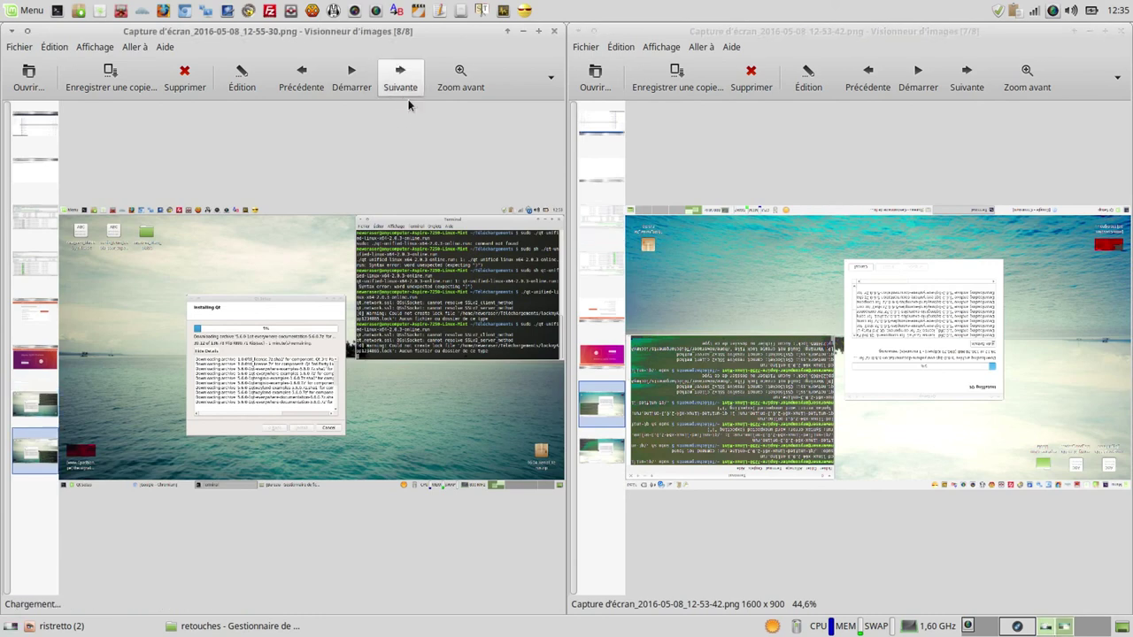
{"action": "left_click", "coordinate": [967, 84]}
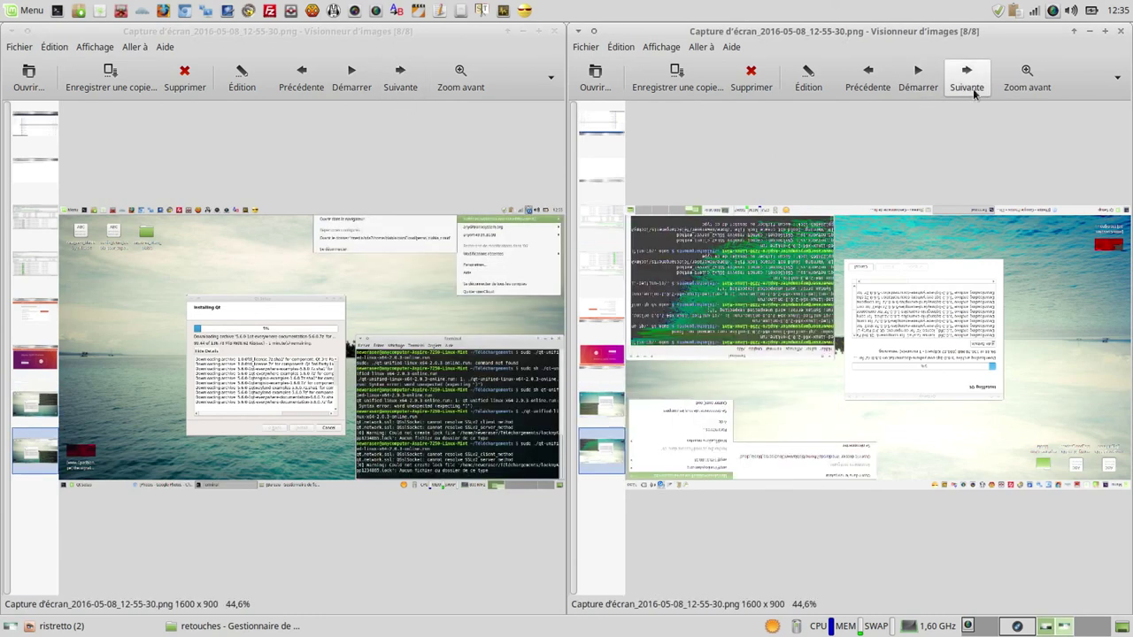
- Close both image viewer windows and the file manager
{"action": "left_click", "coordinate": [1120, 31]}
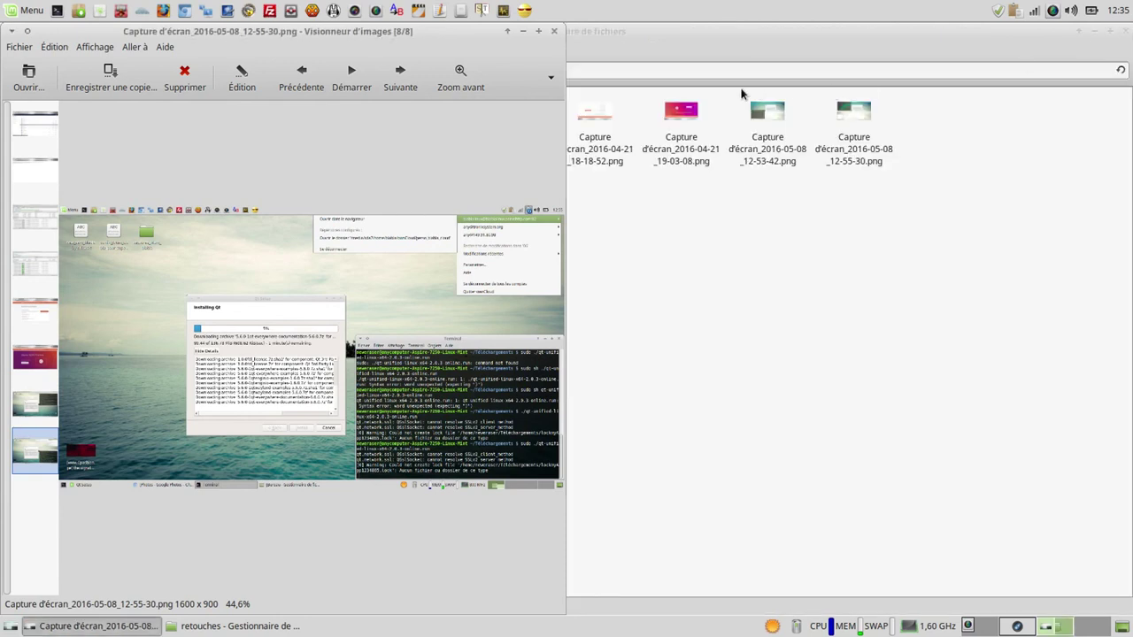
{"action": "left_click", "coordinate": [552, 33]}
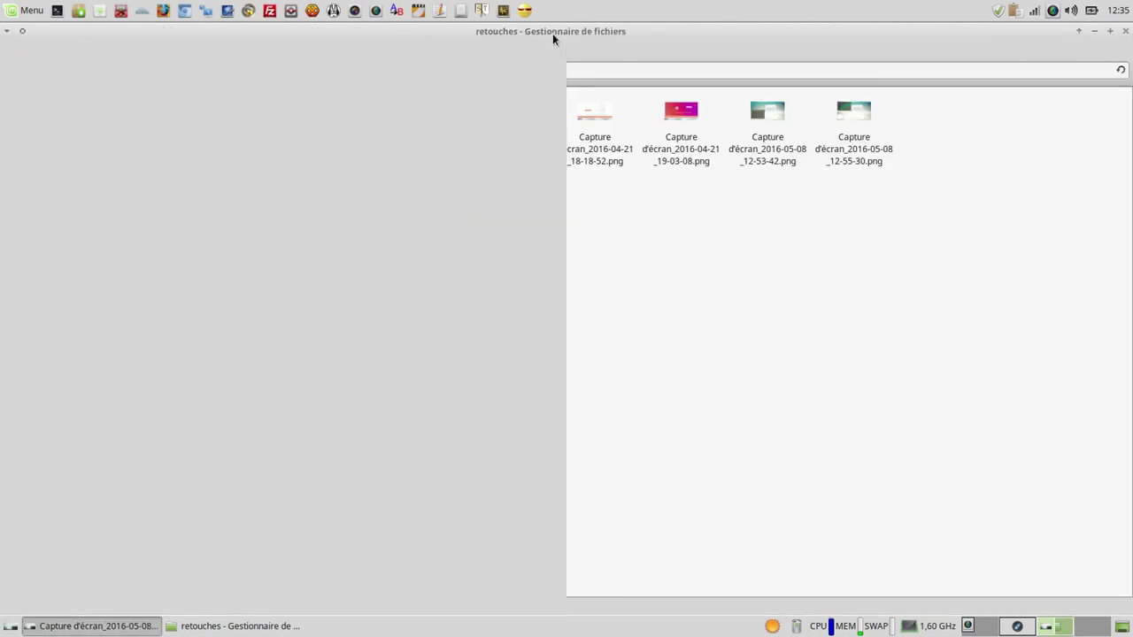
{"action": "left_click", "coordinate": [1124, 32]}
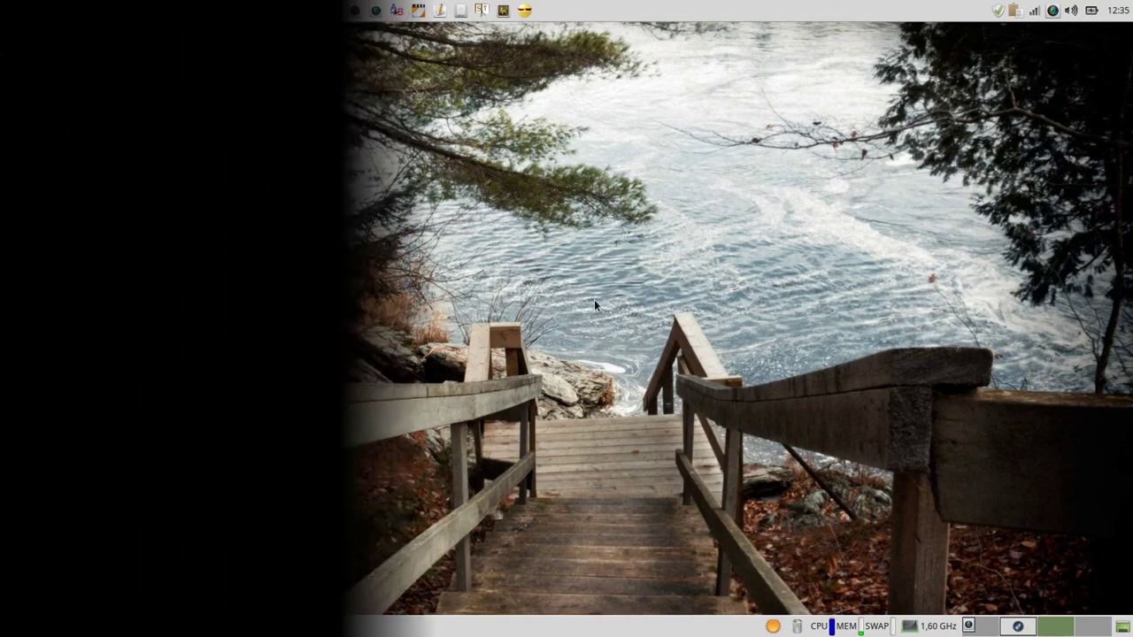